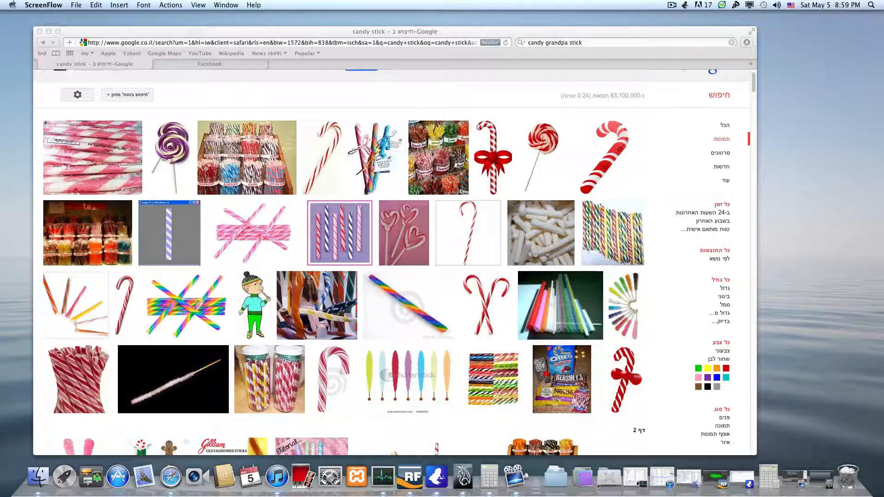
Look through the candy stick image results for shapes and stripe patterns to use as modeling reference
{"action": "scroll", "coordinate": [292, 209], "scroll_direction": "down", "scroll_amount": 4}
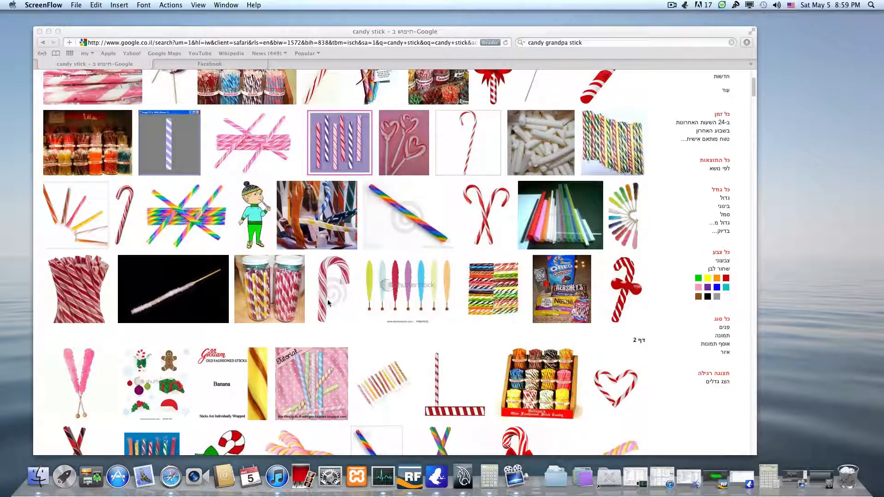
{"action": "scroll", "coordinate": [341, 293], "scroll_direction": "down", "scroll_amount": 1}
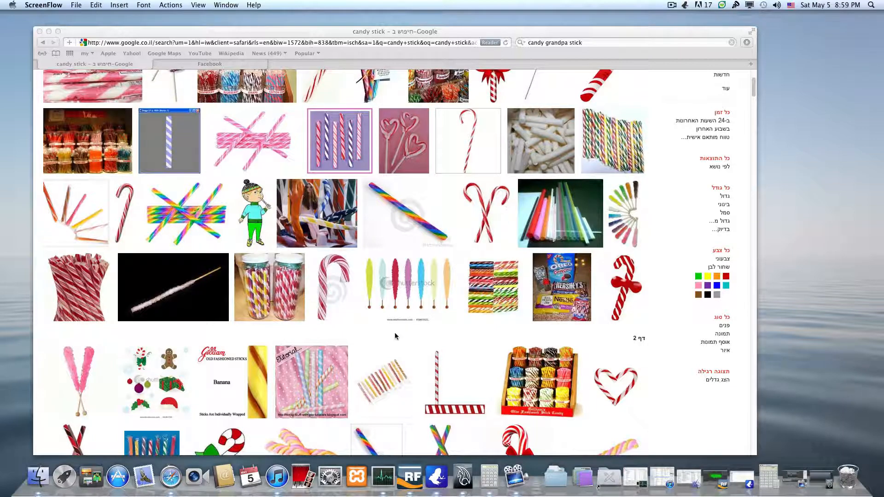
{"action": "scroll", "coordinate": [463, 335], "scroll_direction": "down", "scroll_amount": 3}
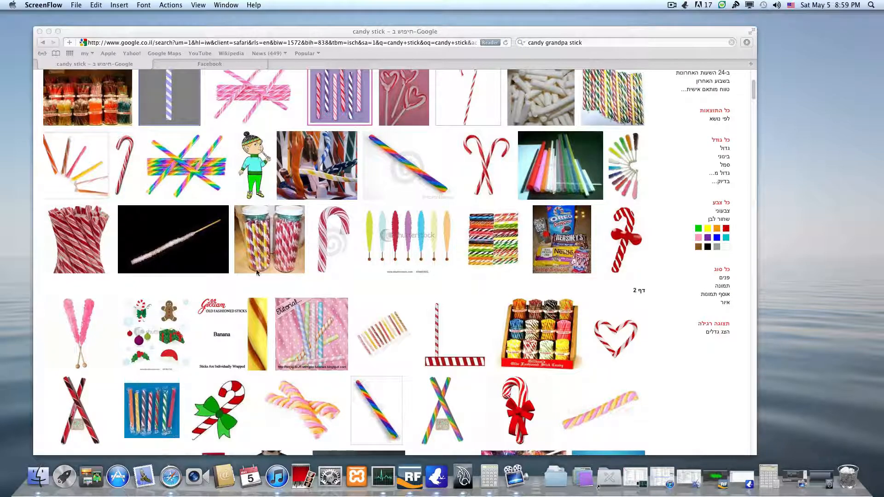
{"action": "scroll", "coordinate": [297, 354], "scroll_direction": "down", "scroll_amount": 14}
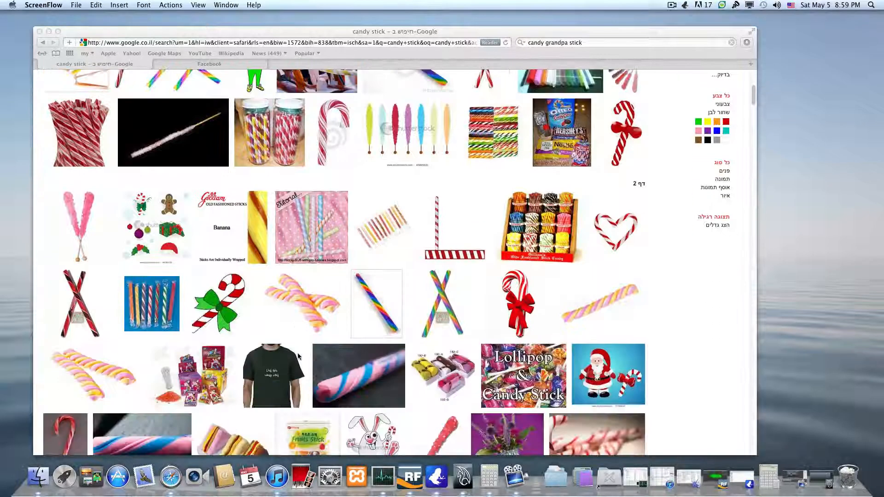
{"action": "scroll", "coordinate": [330, 394], "scroll_direction": "down", "scroll_amount": 6}
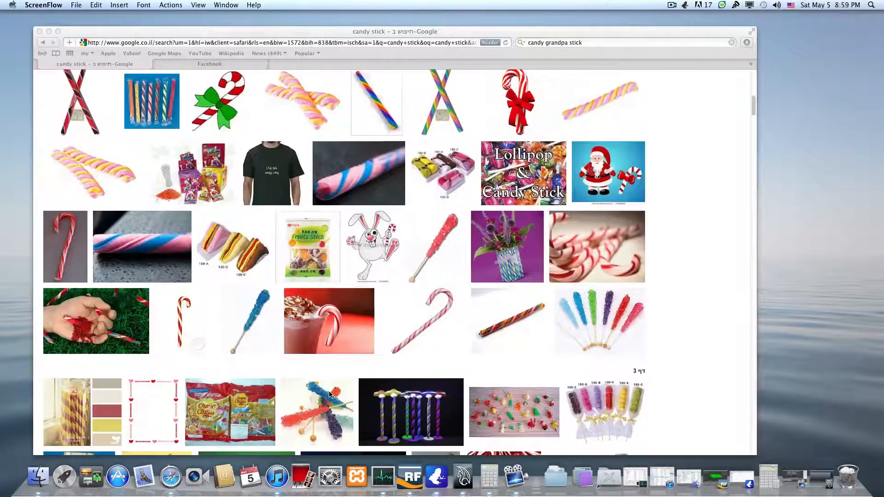
{"action": "scroll", "coordinate": [208, 354], "scroll_direction": "down", "scroll_amount": 5}
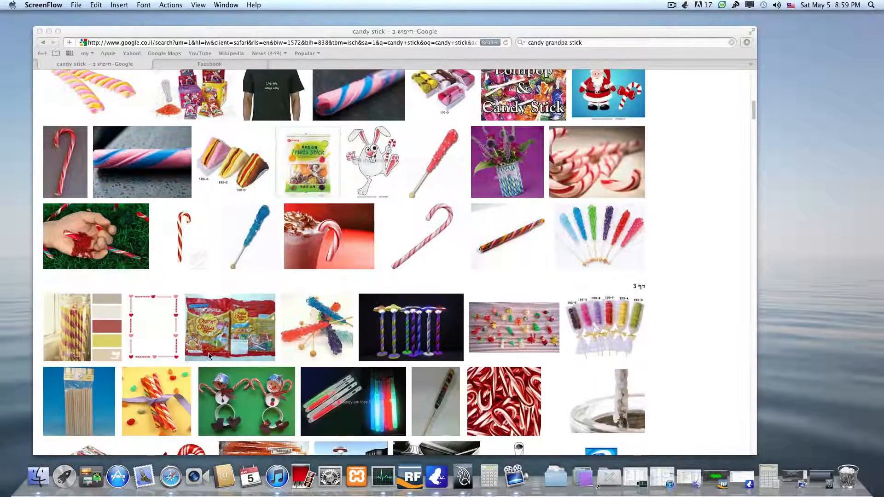
{"action": "scroll", "coordinate": [282, 354], "scroll_direction": "down", "scroll_amount": 5}
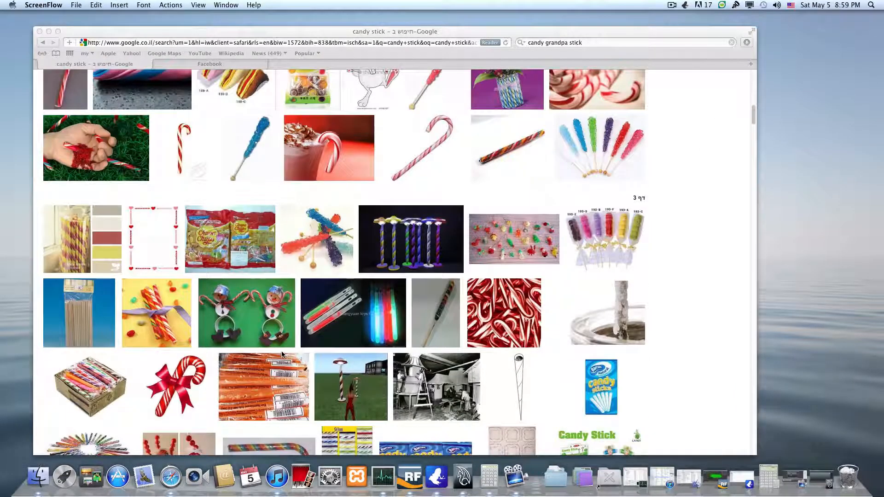
{"action": "scroll", "coordinate": [326, 344], "scroll_direction": "down", "scroll_amount": 2}
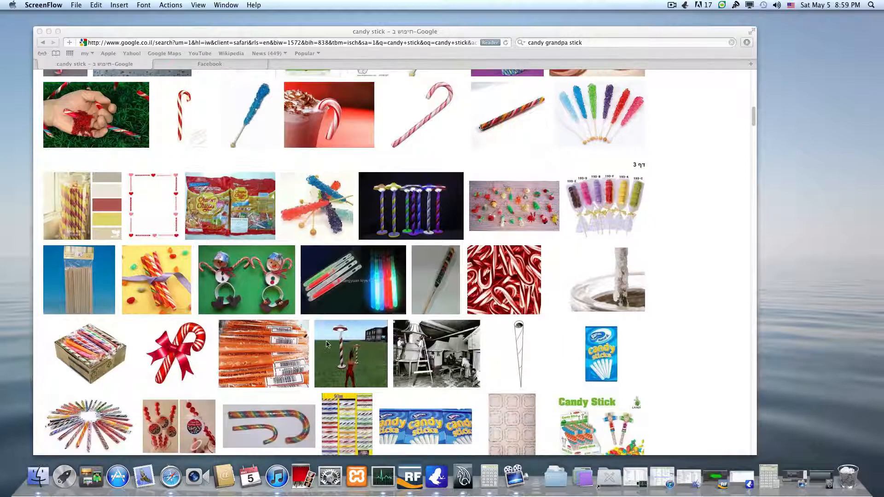
{"action": "scroll", "coordinate": [326, 344], "scroll_direction": "down", "scroll_amount": 9}
{"action": "scroll", "coordinate": [324, 346], "scroll_direction": "down", "scroll_amount": 15}
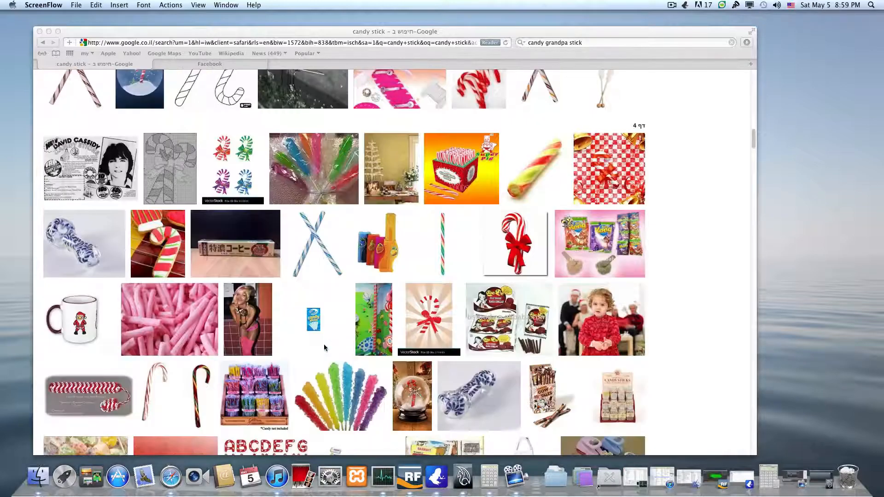
{"action": "scroll", "coordinate": [324, 348], "scroll_direction": "down", "scroll_amount": 9}
{"action": "scroll", "coordinate": [324, 348], "scroll_direction": "down", "scroll_amount": 15}
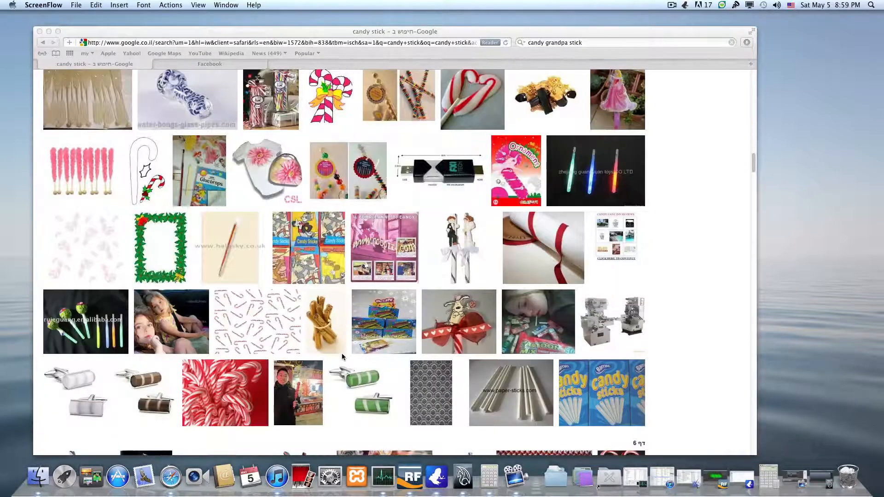
{"action": "scroll", "coordinate": [342, 356], "scroll_direction": "down", "scroll_amount": 13}
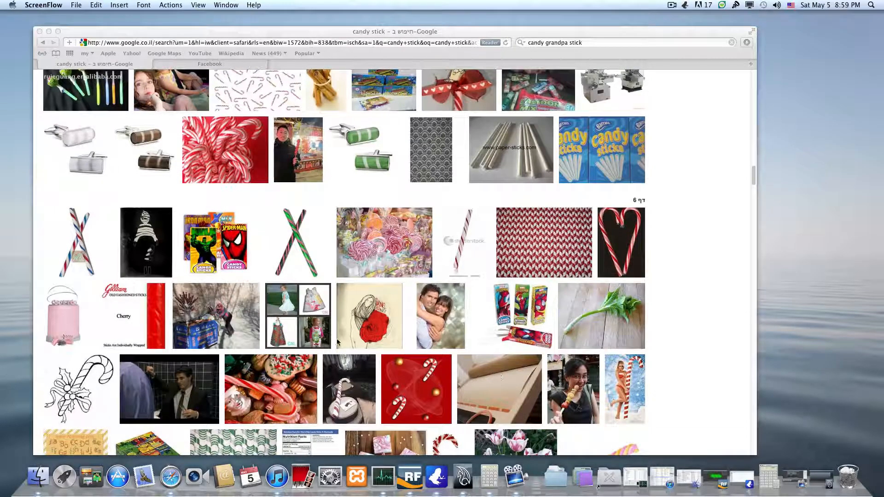
{"action": "scroll", "coordinate": [328, 339], "scroll_direction": "down", "scroll_amount": 12}
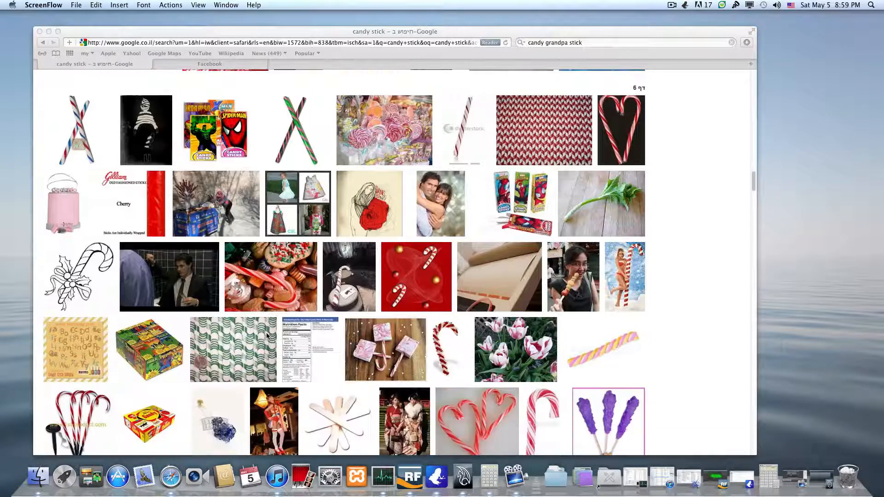
{"action": "scroll", "coordinate": [339, 346], "scroll_direction": "down", "scroll_amount": 5}
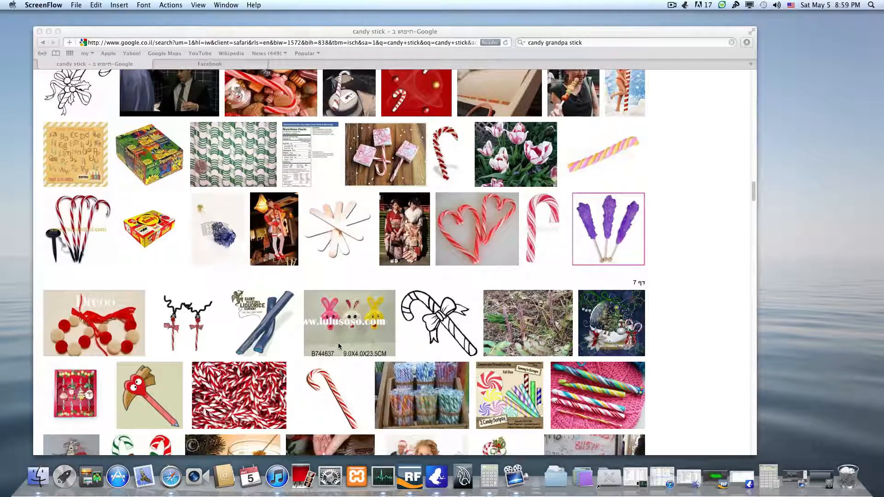
{"action": "scroll", "coordinate": [339, 347], "scroll_direction": "down", "scroll_amount": 14}
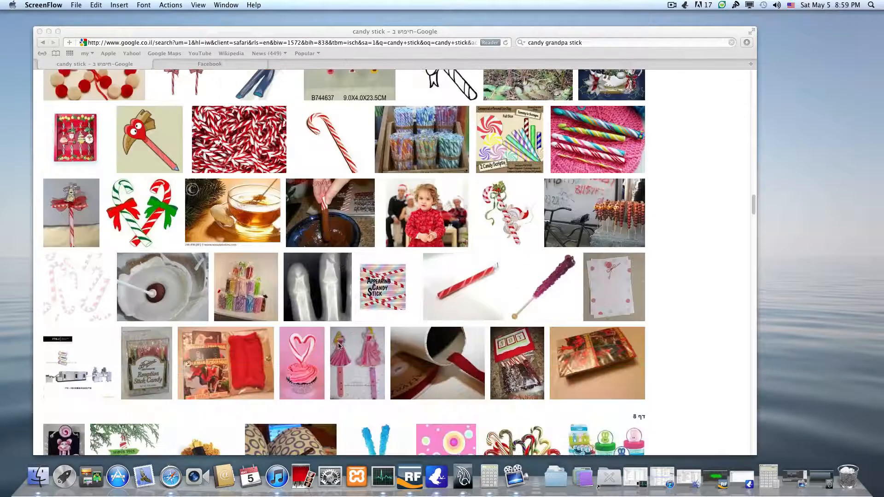
{"action": "scroll", "coordinate": [339, 347], "scroll_direction": "down", "scroll_amount": 10}
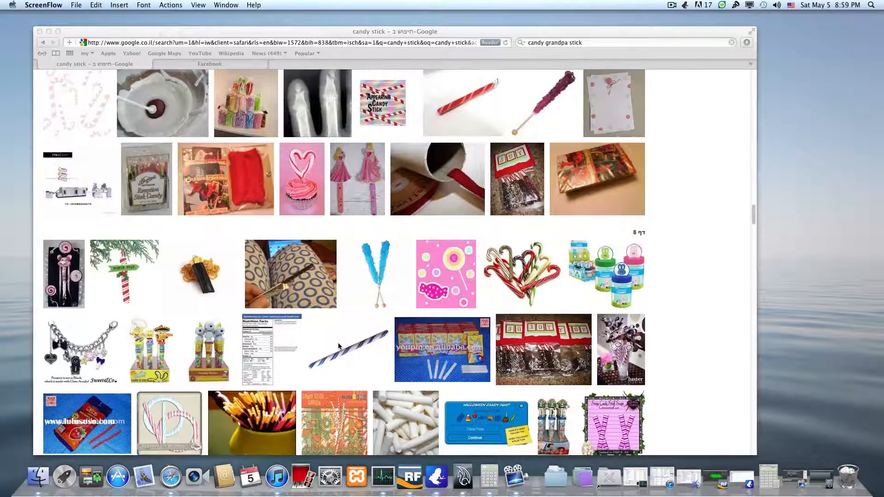
{"action": "scroll", "coordinate": [339, 347], "scroll_direction": "down", "scroll_amount": 5}
{"action": "scroll", "coordinate": [339, 340], "scroll_direction": "up", "scroll_amount": 20}
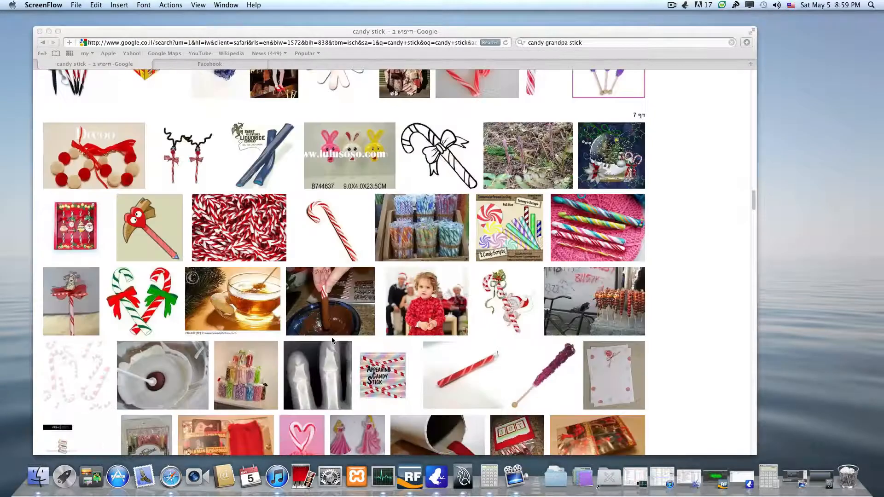
{"action": "scroll", "coordinate": [339, 332], "scroll_direction": "up", "scroll_amount": 14}
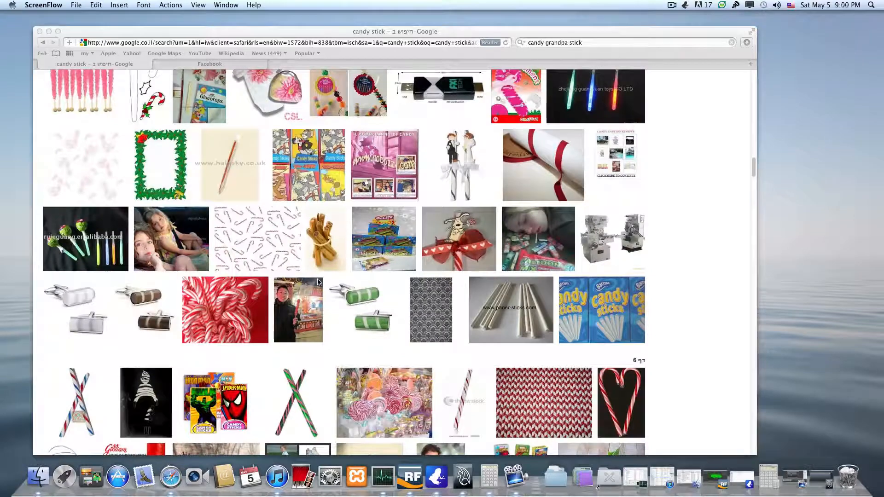
{"action": "scroll", "coordinate": [318, 282], "scroll_direction": "up", "scroll_amount": 11}
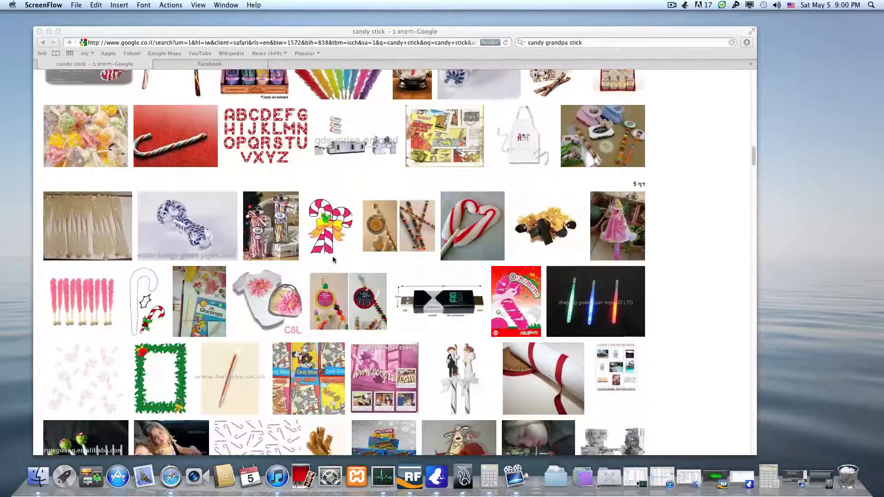
Minimize the browser window and switch to the empty untitled scene in Maya
{"action": "left_click", "coordinate": [49, 32]}
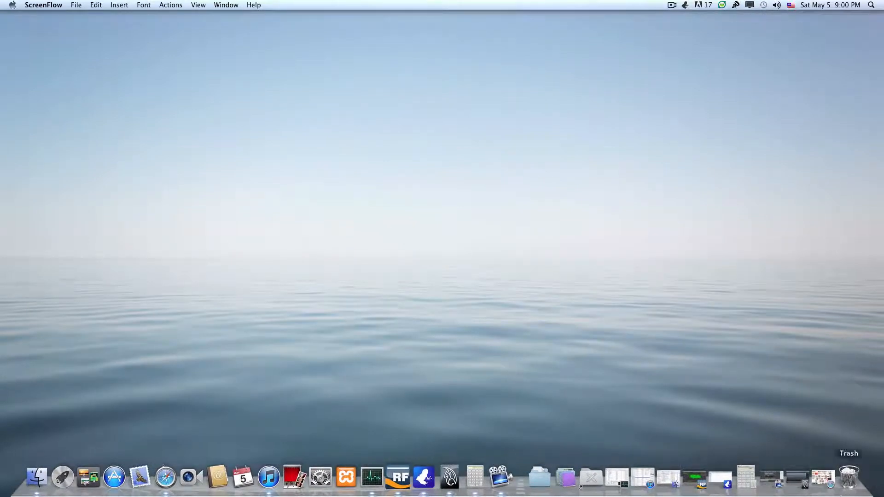
{"action": "left_click", "coordinate": [794, 480]}
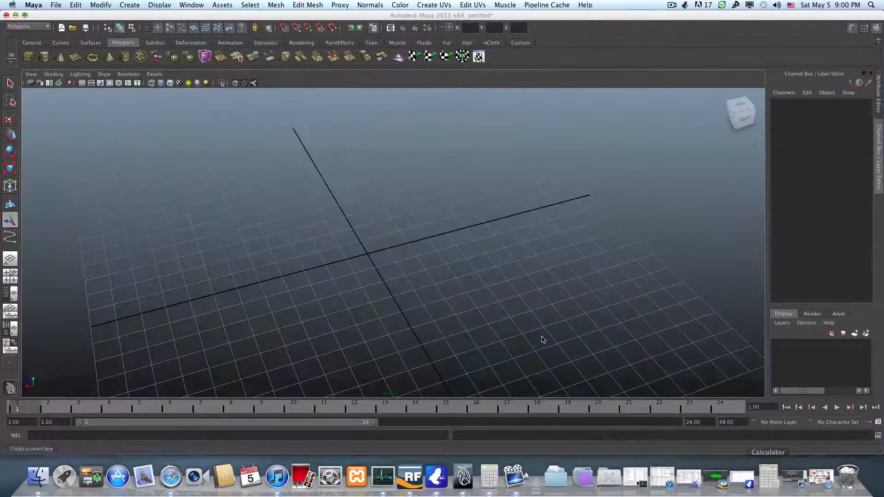
{"action": "left_click_drag", "start_coordinate": [541, 342], "coordinate": [373, 281], "text": "alt"}
{"action": "scroll", "coordinate": [415, 289], "scroll_direction": "down", "scroll_amount": 2}
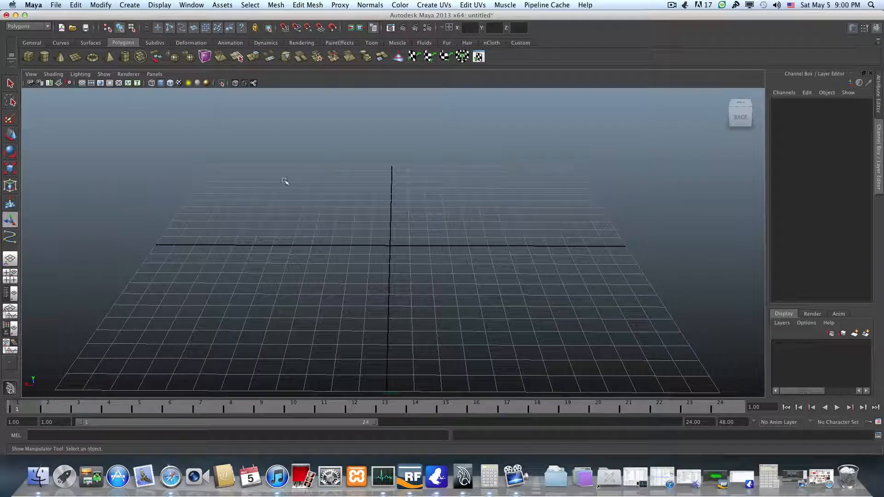
Set the viewport renderer to Default Quality Rendering and view the grid from the top
{"action": "left_click", "coordinate": [128, 75]}
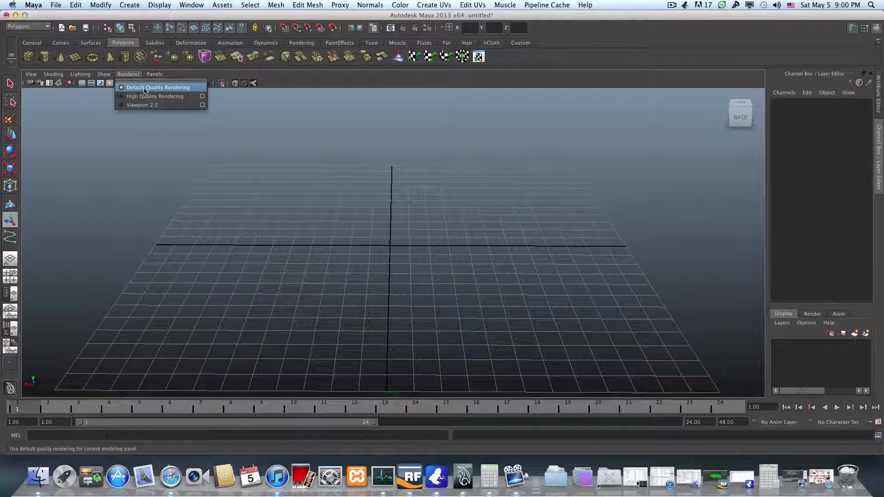
{"action": "left_click", "coordinate": [164, 88]}
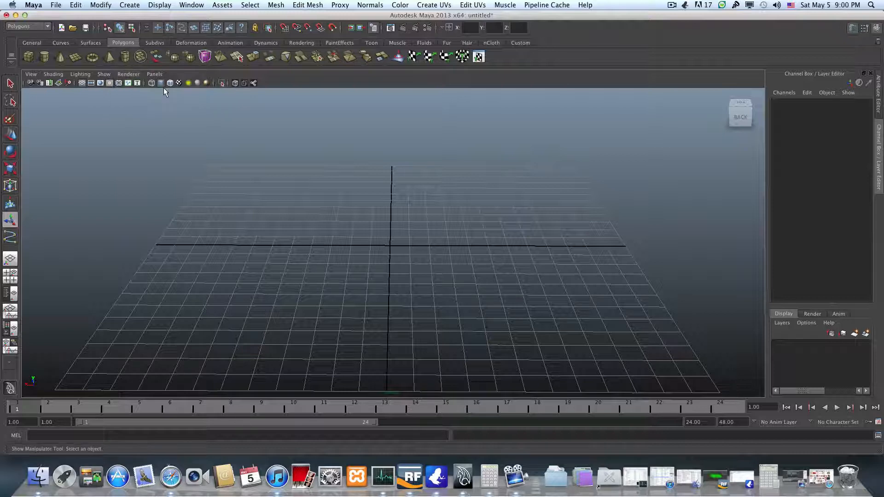
{"action": "left_click", "coordinate": [737, 105]}
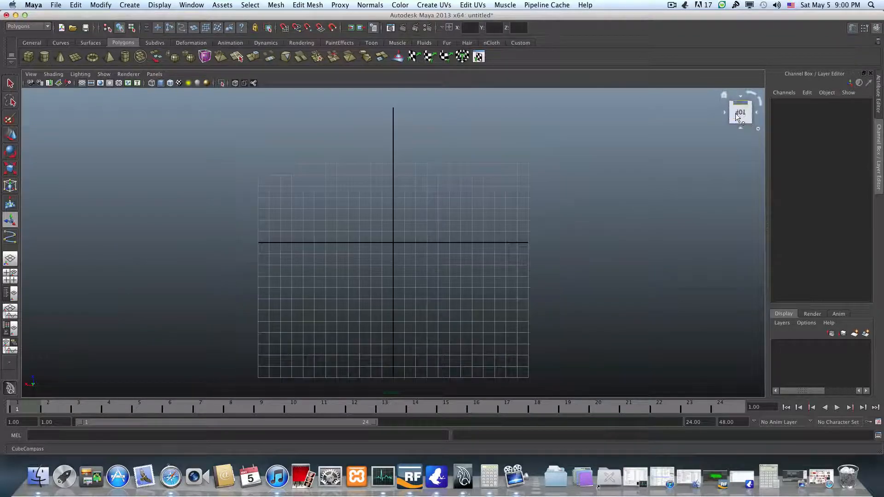
Open the Maya preferences, examine the options for reverting or restoring default settings, and minimize the window
{"action": "left_click", "coordinate": [191, 4]}
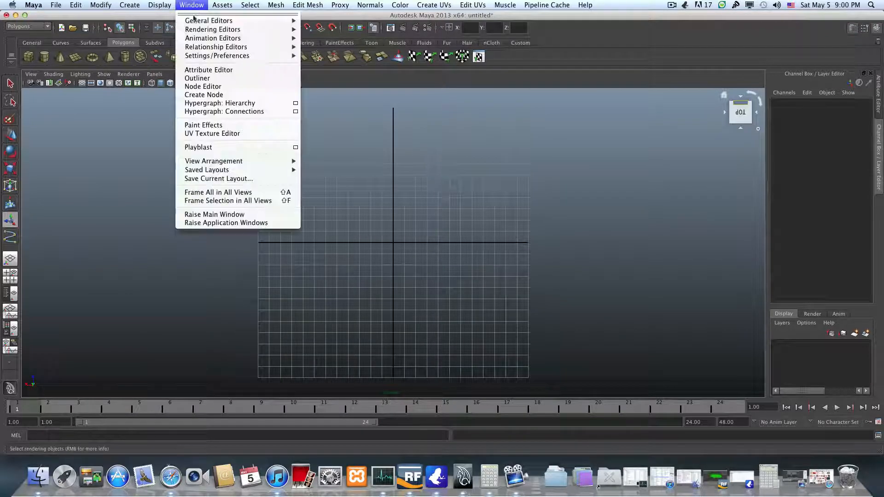
{"action": "mouse_move", "coordinate": [201, 56]}
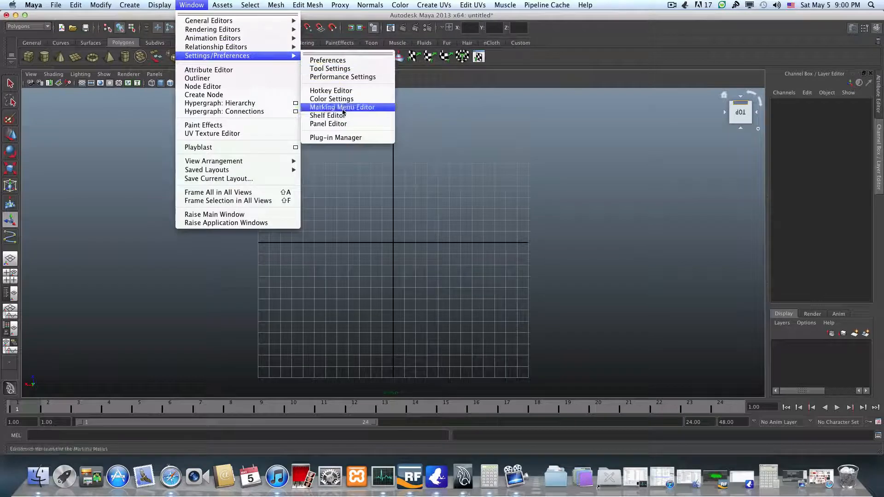
{"action": "left_click", "coordinate": [325, 60]}
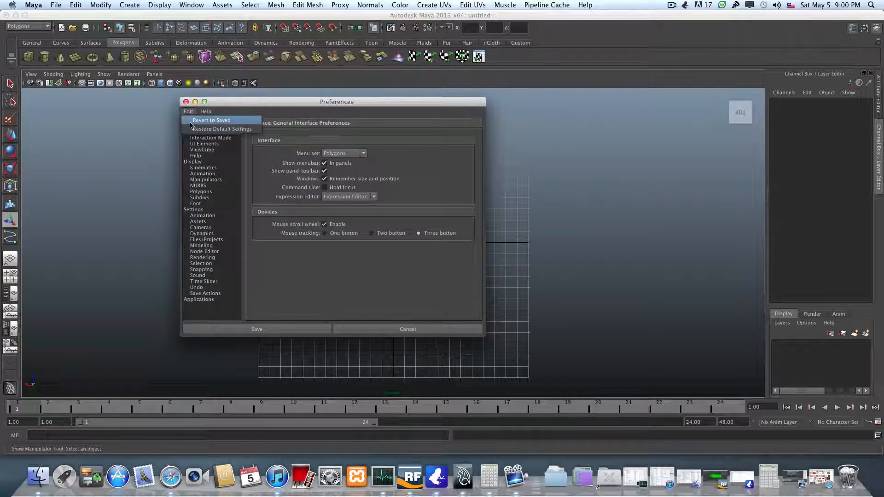
{"action": "left_click", "coordinate": [189, 112]}
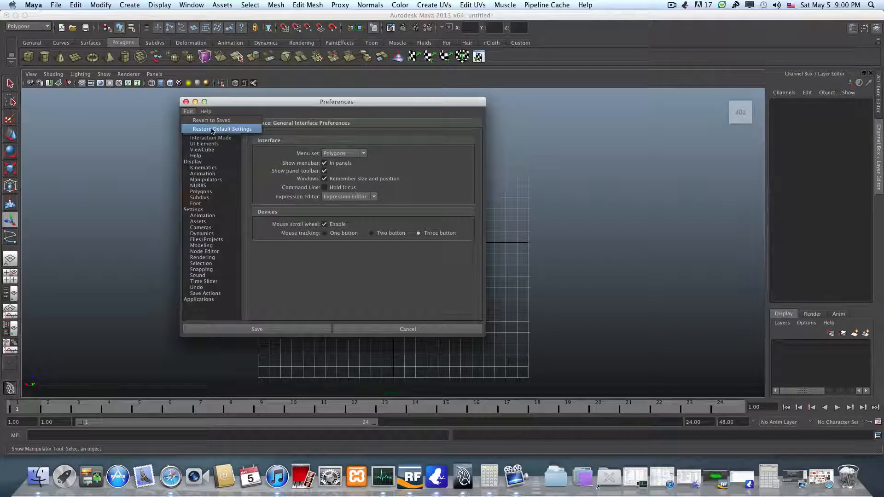
{"action": "left_click", "coordinate": [194, 107]}
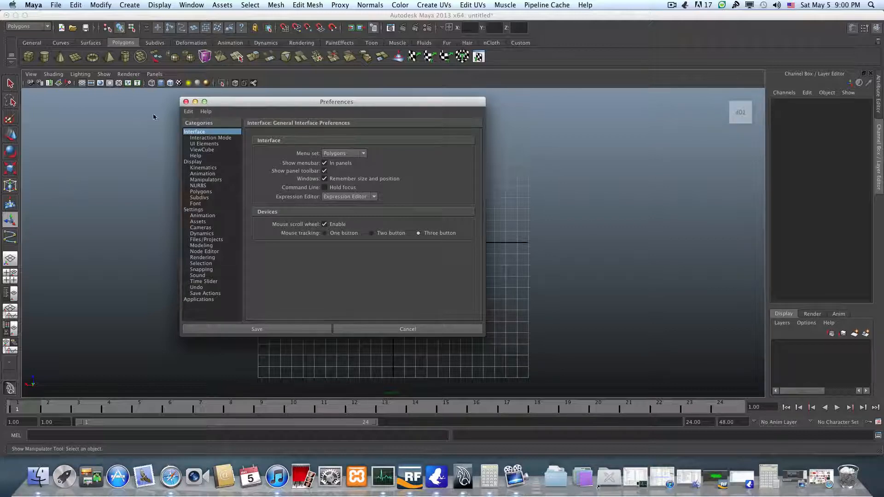
{"action": "left_click", "coordinate": [195, 101]}
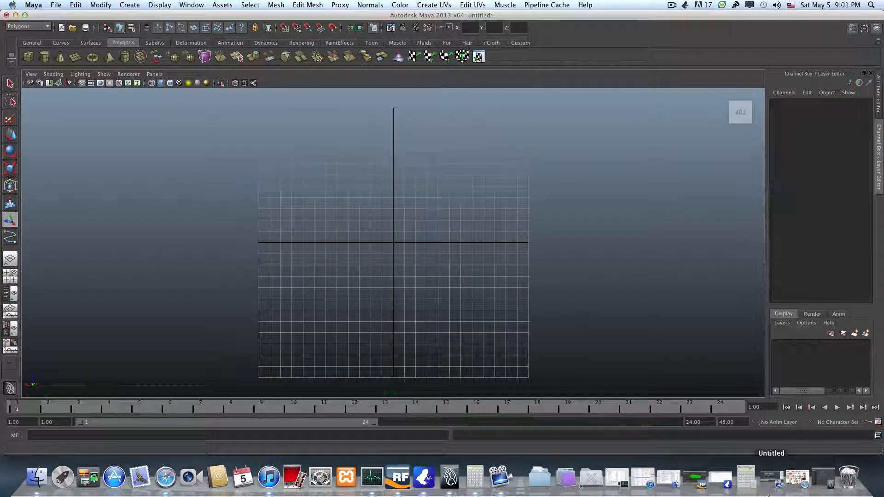
Orient the perspective camera to look straight down on the grid from the top, using the ViewCube
{"action": "left_click_drag", "start_coordinate": [472, 324], "coordinate": [572, 187], "text": "alt"}
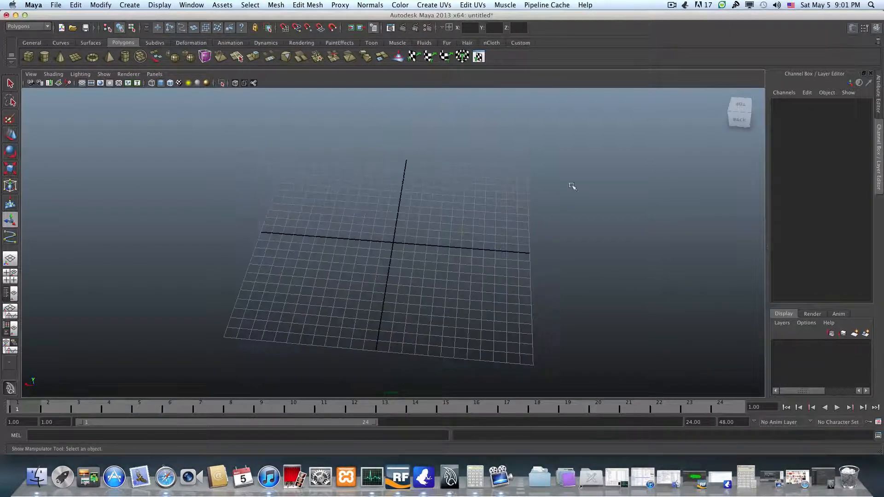
{"action": "left_click", "coordinate": [742, 106]}
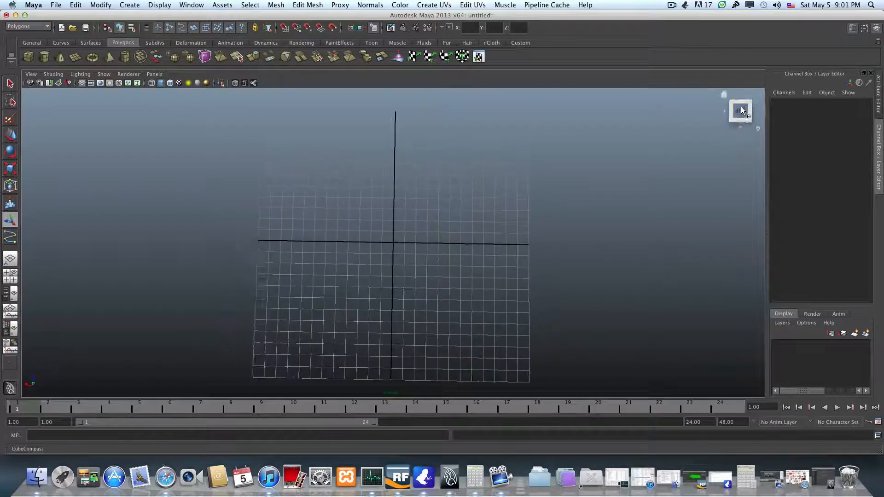
{"action": "left_click", "coordinate": [741, 121]}
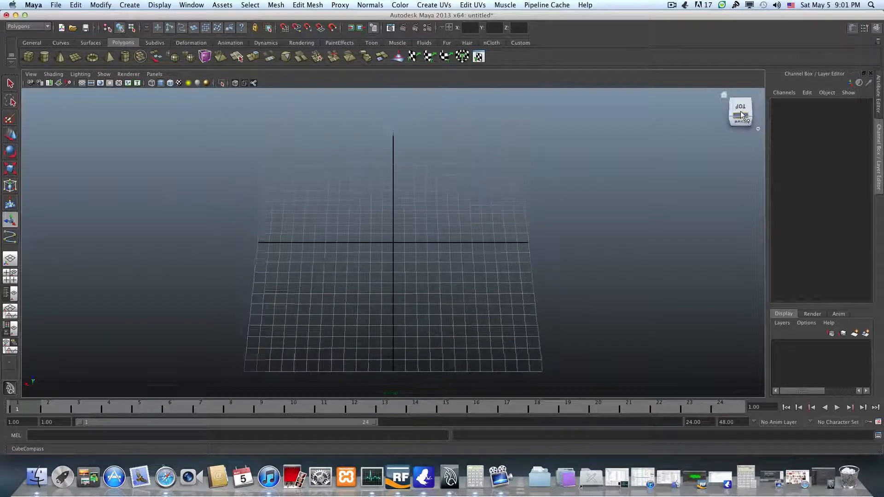
{"action": "left_click", "coordinate": [741, 107]}
{"action": "scroll", "coordinate": [456, 255], "scroll_direction": "up", "scroll_amount": 3}
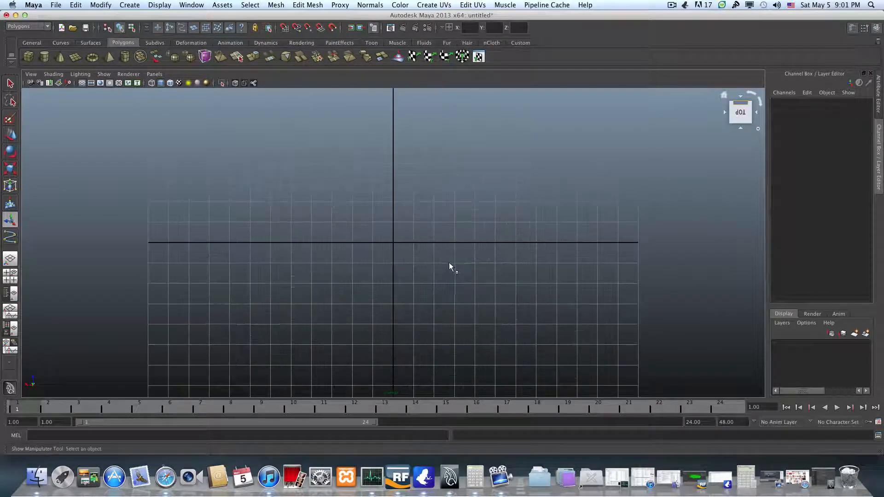
{"action": "middle_click_drag", "start_coordinate": [421, 198], "coordinate": [424, 281], "text": "alt"}
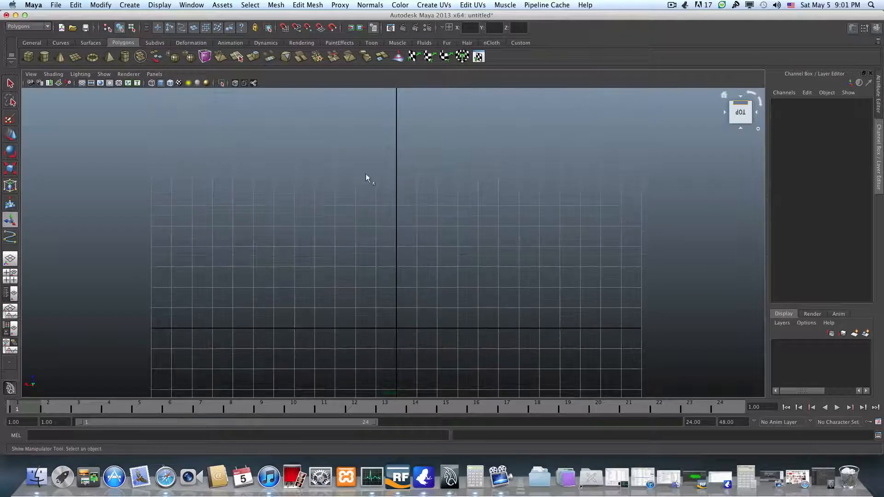
Draw a candy-cane-shaped curve with the CV Curve Tool, running from the hook's open end around and straight down the vertical axis to the origin
{"action": "left_click", "coordinate": [133, 6]}
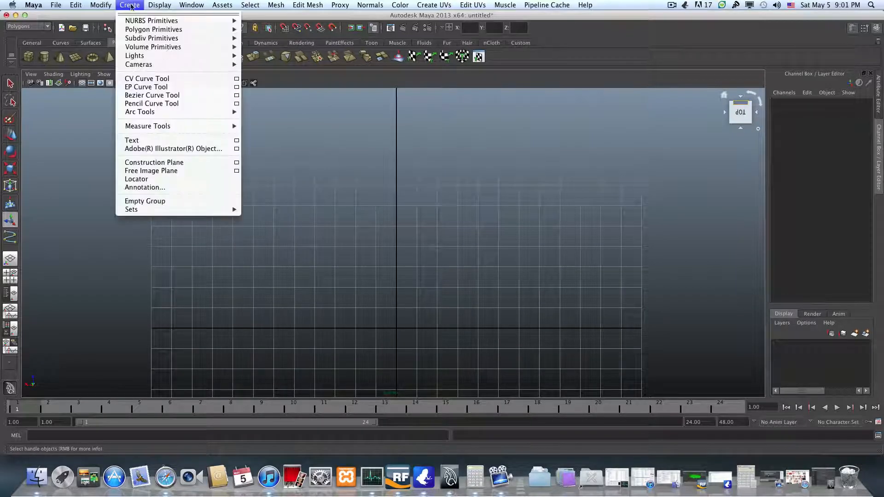
{"action": "left_click", "coordinate": [164, 80]}
{"action": "middle_click_drag", "start_coordinate": [390, 175], "coordinate": [406, 202], "text": "alt"}
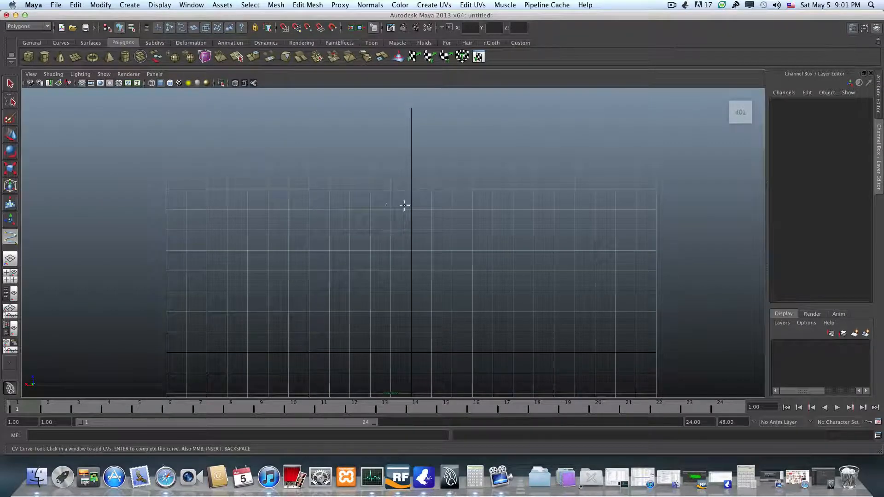
{"action": "left_click", "coordinate": [370, 210]}
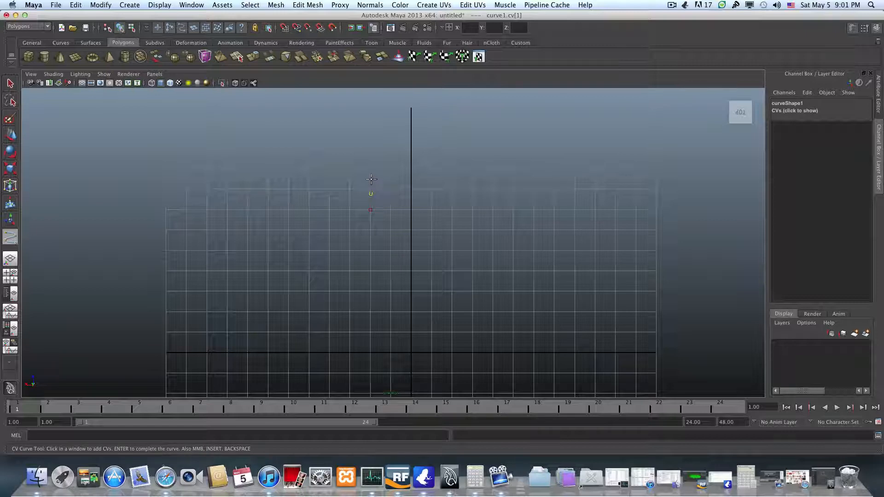
{"action": "left_click", "coordinate": [372, 180]}
{"action": "left_click", "coordinate": [377, 172]}
{"action": "left_click", "coordinate": [386, 170]}
{"action": "left_click", "coordinate": [393, 170]}
{"action": "left_click", "coordinate": [399, 169]}
{"action": "left_click", "coordinate": [407, 173]}
{"action": "left_click", "coordinate": [410, 185]}
{"action": "left_click", "coordinate": [411, 353]}
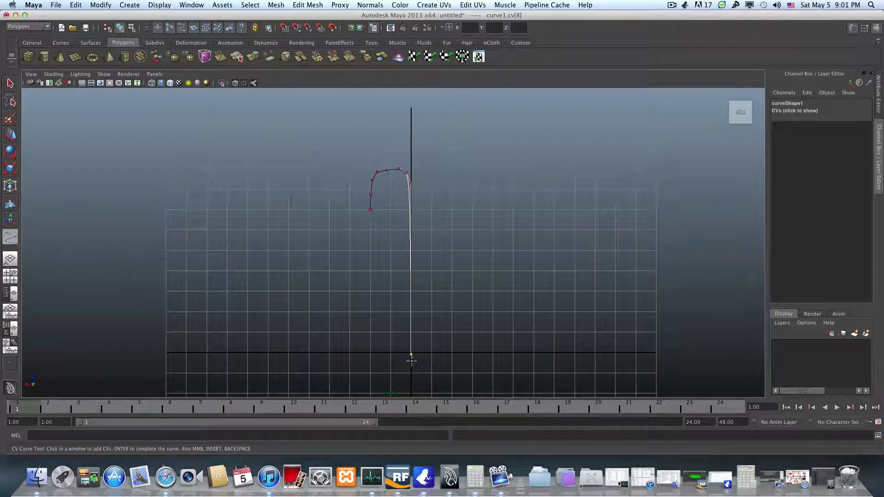
{"action": "key", "text": "t"}
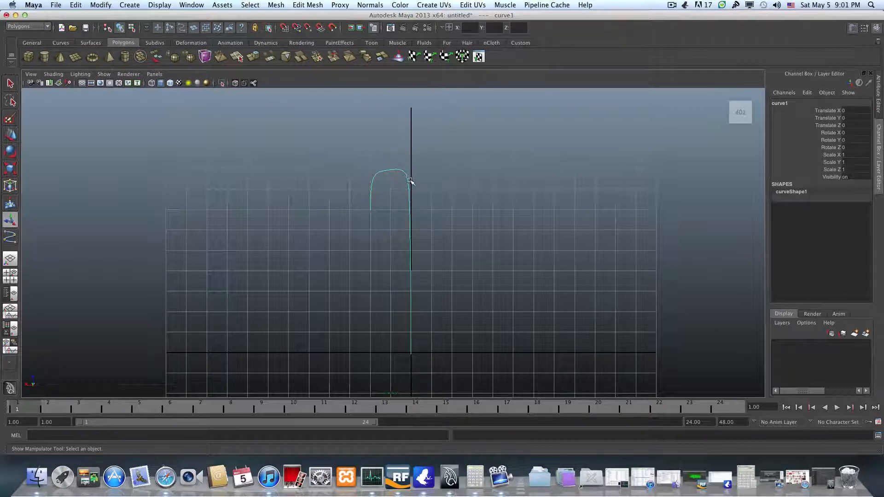
Display the curve's control vertices and move those on the hook's crown and inner shoulder to even out its arc
{"action": "right_click_drag", "start_coordinate": [408, 182], "coordinate": [371, 184]}
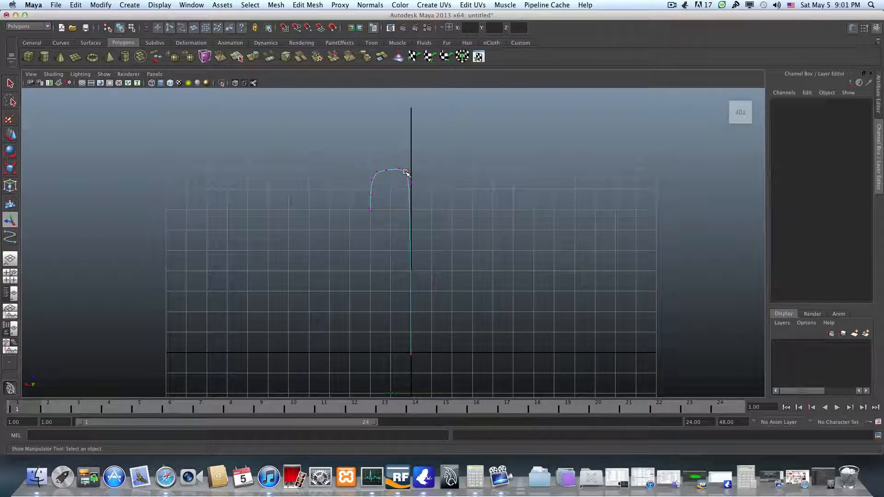
{"action": "scroll", "coordinate": [387, 205], "scroll_direction": "up", "scroll_amount": 3}
{"action": "middle_click_drag", "start_coordinate": [387, 203], "coordinate": [402, 231], "text": "alt"}
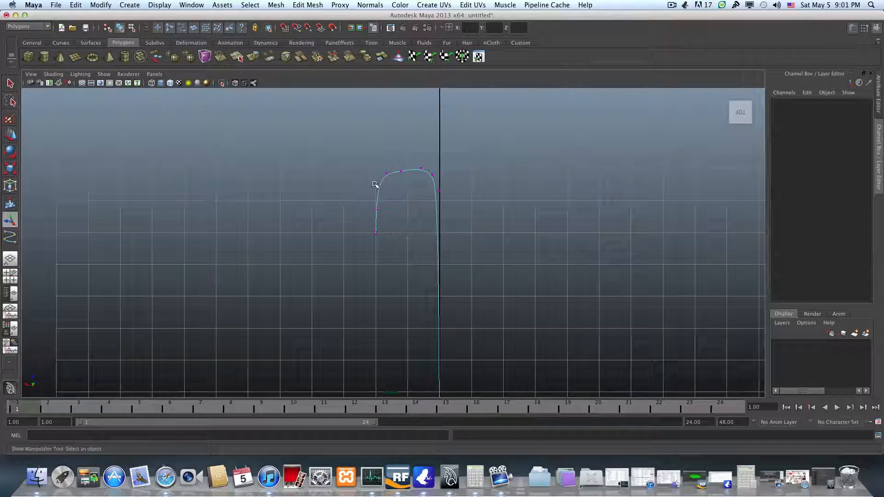
{"action": "left_click", "coordinate": [404, 171]}
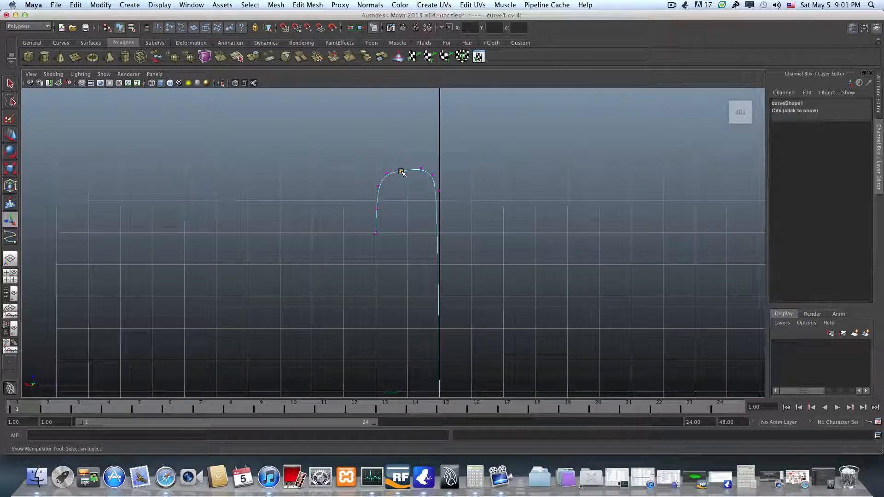
{"action": "key", "text": "w"}
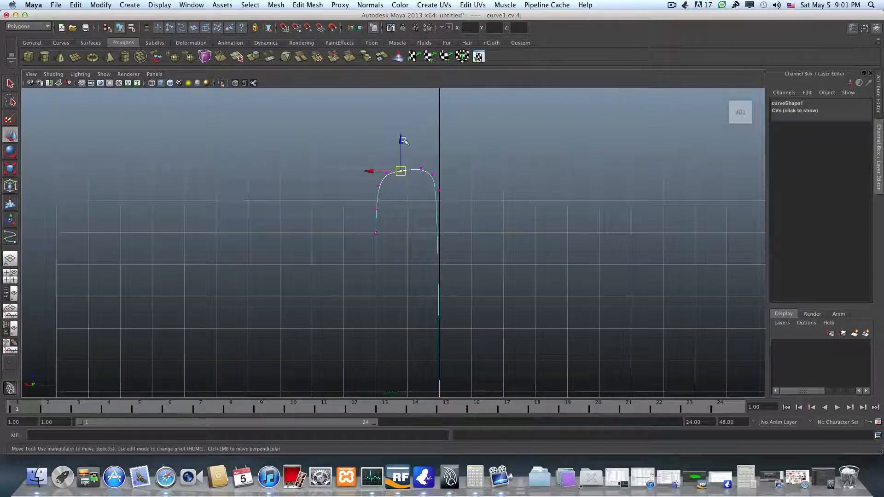
{"action": "left_click_drag", "start_coordinate": [401, 139], "coordinate": [401, 135]}
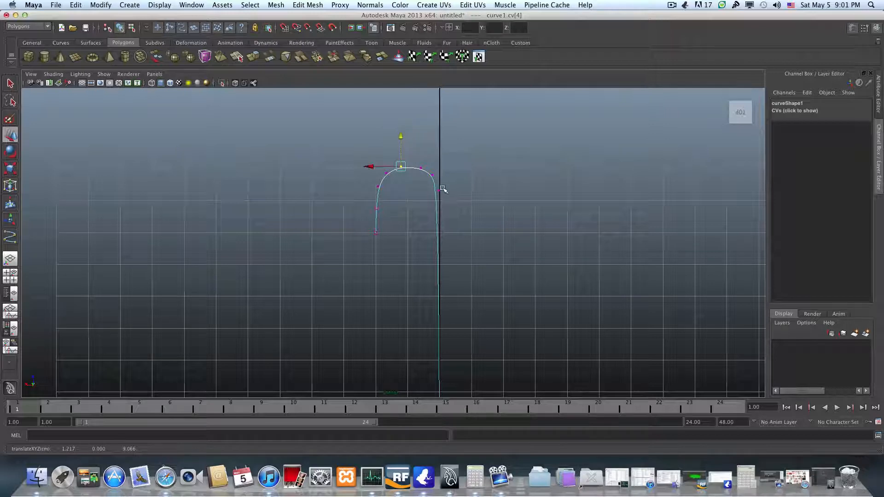
{"action": "left_click", "coordinate": [439, 191]}
{"action": "left_click_drag", "start_coordinate": [408, 193], "coordinate": [410, 191]}
{"action": "left_click", "coordinate": [433, 173]}
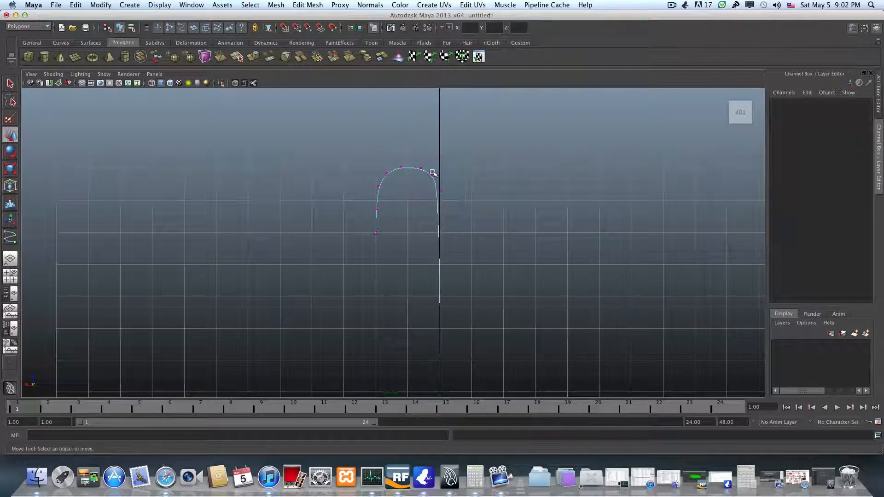
{"action": "left_click", "coordinate": [434, 175]}
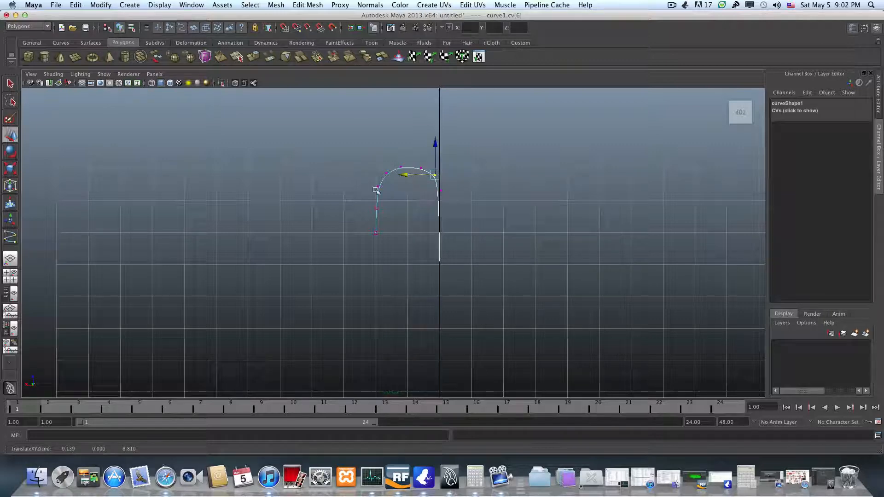
Pull the control vertices at the hook's open end inward toward the stem and lower the first four vertices
{"action": "left_click_drag", "start_coordinate": [363, 201], "coordinate": [392, 249]}
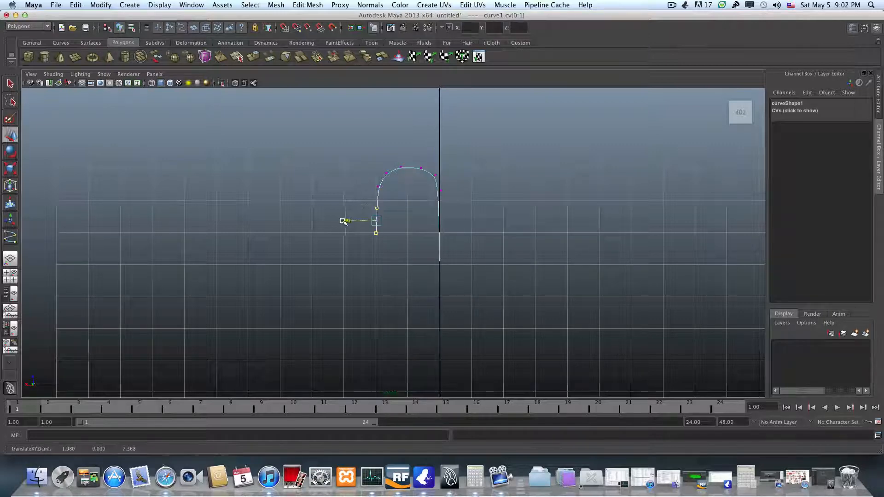
{"action": "left_click_drag", "start_coordinate": [346, 220], "coordinate": [411, 251]}
{"action": "left_click_drag", "start_coordinate": [360, 234], "coordinate": [379, 237]}
{"action": "left_click_drag", "start_coordinate": [363, 189], "coordinate": [412, 256]}
{"action": "left_click_drag", "start_coordinate": [394, 177], "coordinate": [394, 193]}
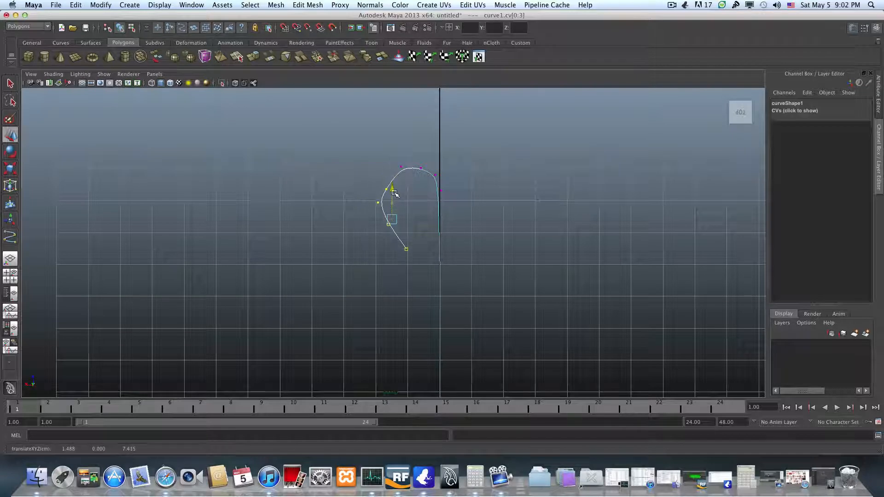
{"action": "mouse_move", "coordinate": [361, 220]}
{"action": "left_mouse_down"}
{"action": "mouse_move", "coordinate": [369, 219]}
{"action": "mouse_move", "coordinate": [358, 221]}
{"action": "left_mouse_up"}
Move the fourth control vertex outward and up to round the hook's outer shoulder, and adjust the open end's first vertex
{"action": "left_click", "coordinate": [386, 188]}
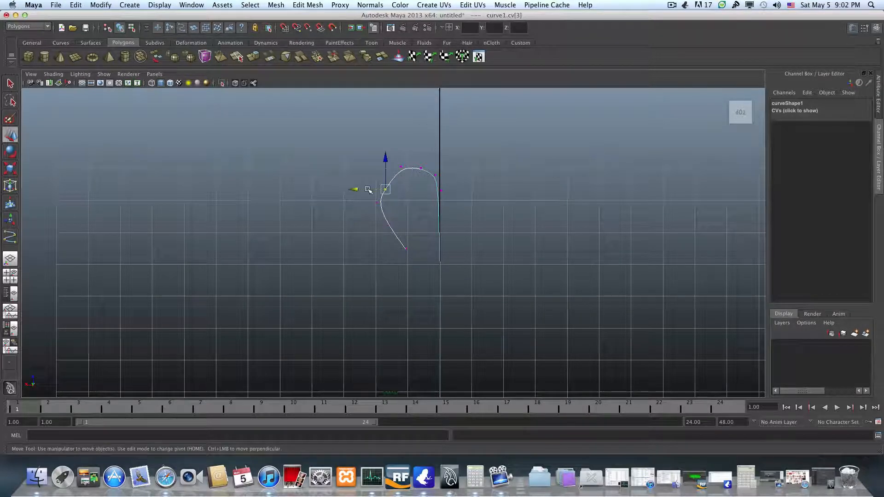
{"action": "left_click_drag", "start_coordinate": [358, 190], "coordinate": [353, 189]}
{"action": "left_click_drag", "start_coordinate": [382, 159], "coordinate": [382, 152]}
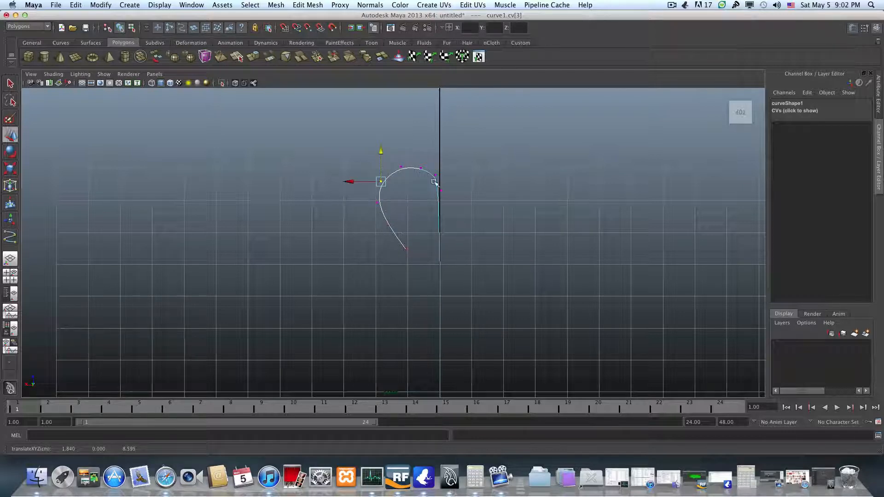
{"action": "left_click_drag", "start_coordinate": [412, 211], "coordinate": [373, 232], "text": "alt"}
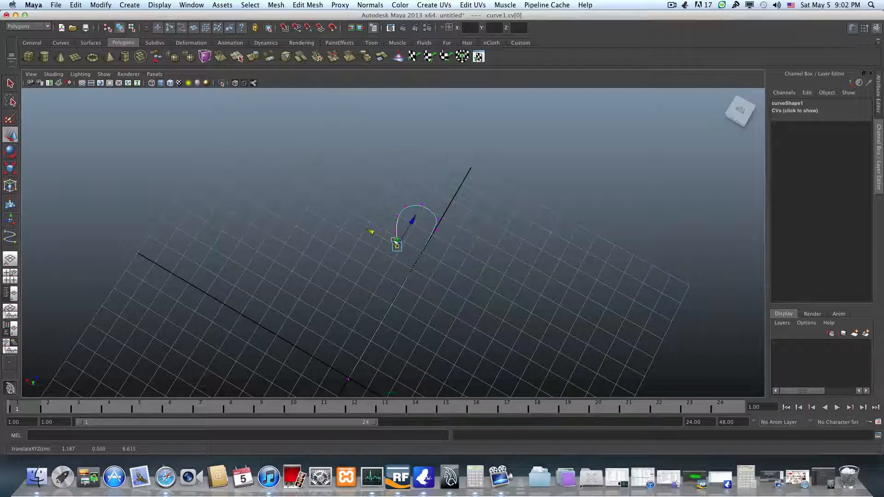
Return to object mode with the whole cane curve selected and view it from a low perspective angle
{"action": "key", "text": "F8"}
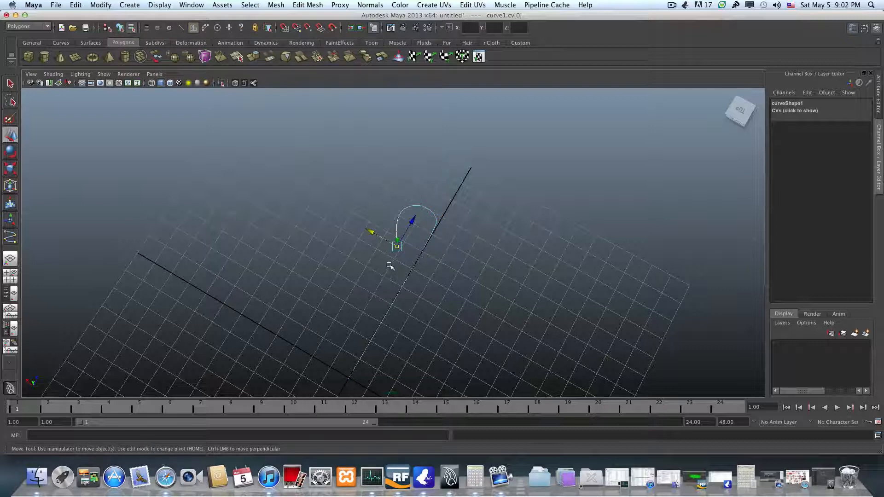
{"action": "key", "text": "F8"}
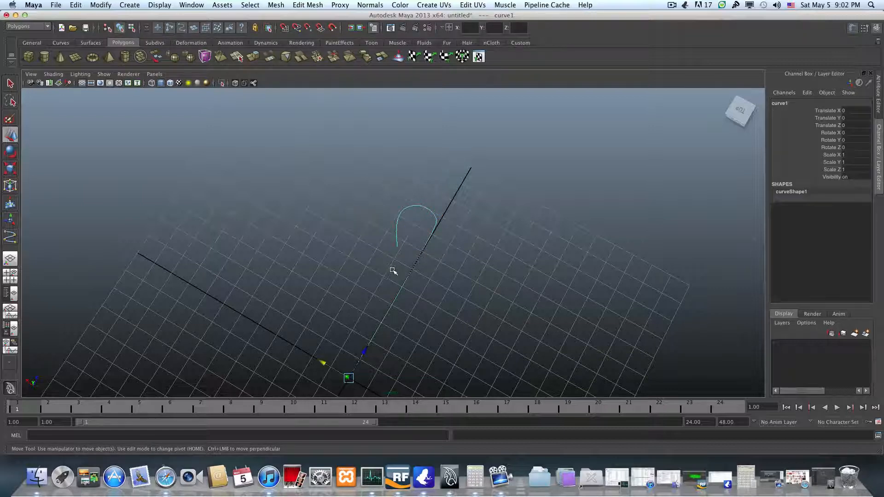
{"action": "mouse_move", "coordinate": [387, 272]}
{"action": "left_mouse_down", "text": "alt"}
{"action": "mouse_move", "coordinate": [405, 300]}
{"action": "mouse_move", "coordinate": [385, 257]}
{"action": "left_mouse_up", "text": "alt"}
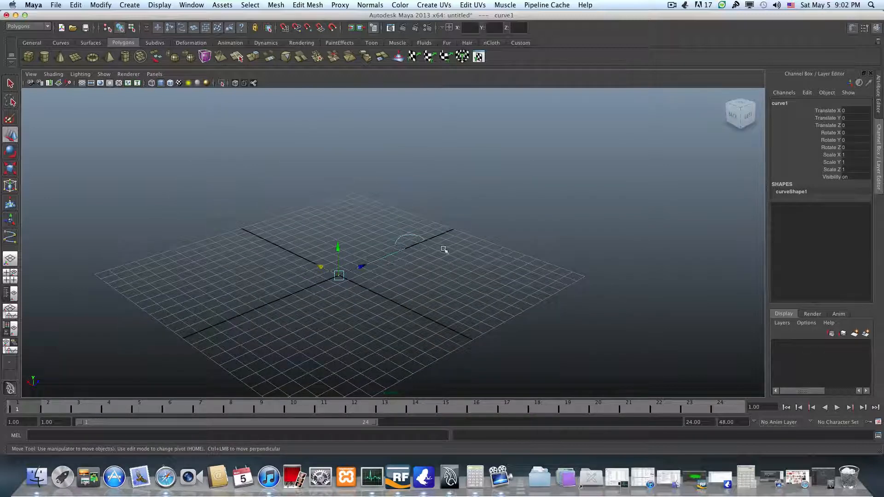
{"action": "left_click", "coordinate": [129, 5]}
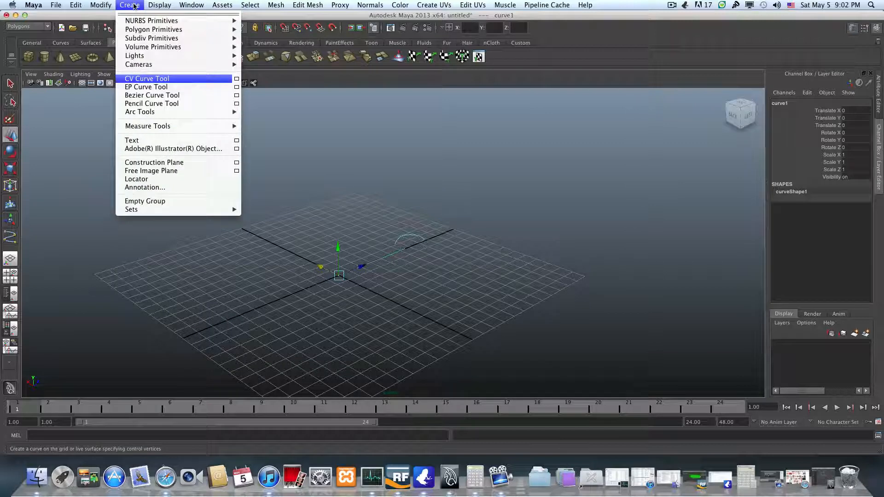
{"action": "mouse_move", "coordinate": [174, 9]}
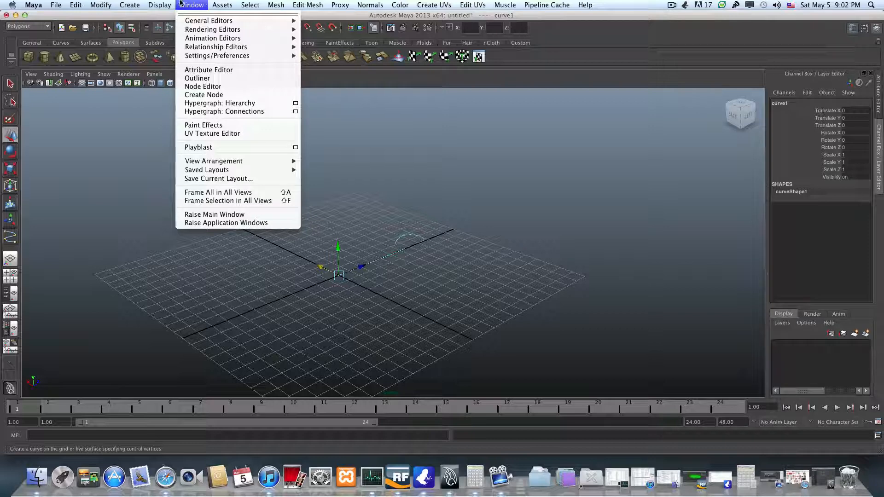
{"action": "mouse_move", "coordinate": [235, 3]}
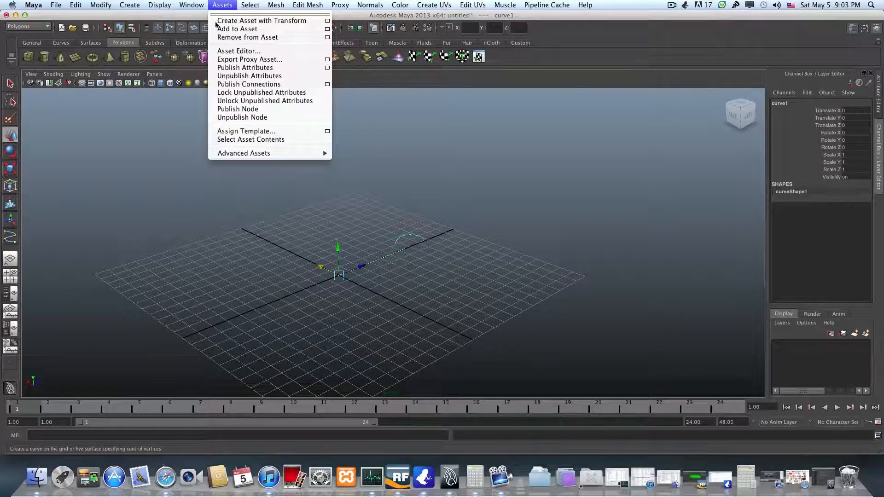
{"action": "left_click", "coordinate": [98, 193]}
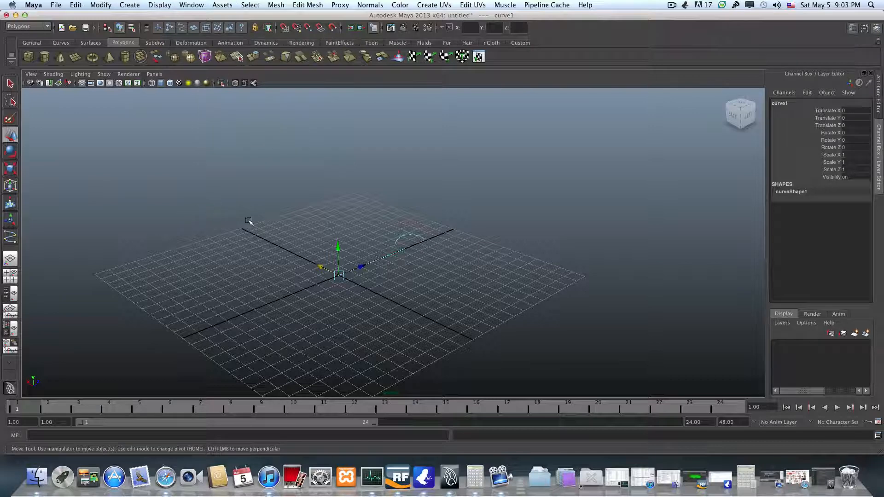
Rebuild the cane curve as uniform 3 Cubic with 20 spans, keeping ends and tangents, and display its control vertices
{"action": "key", "text": "space"}
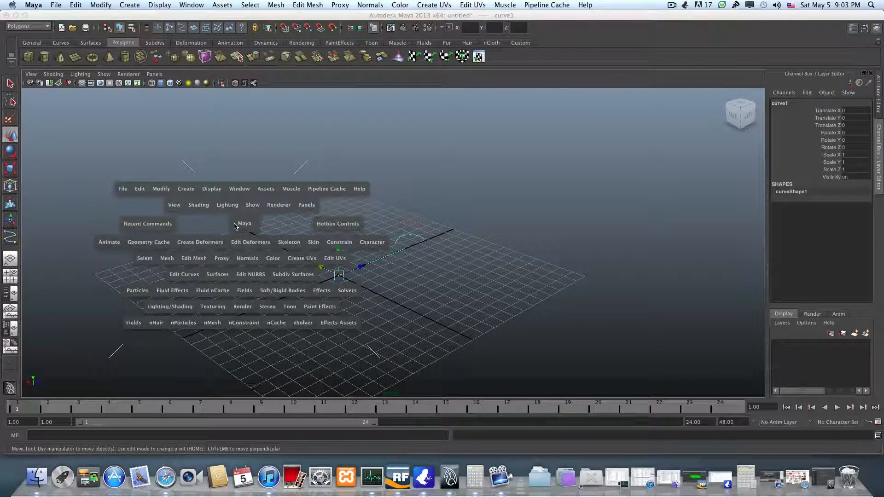
{"action": "left_click", "coordinate": [179, 279]}
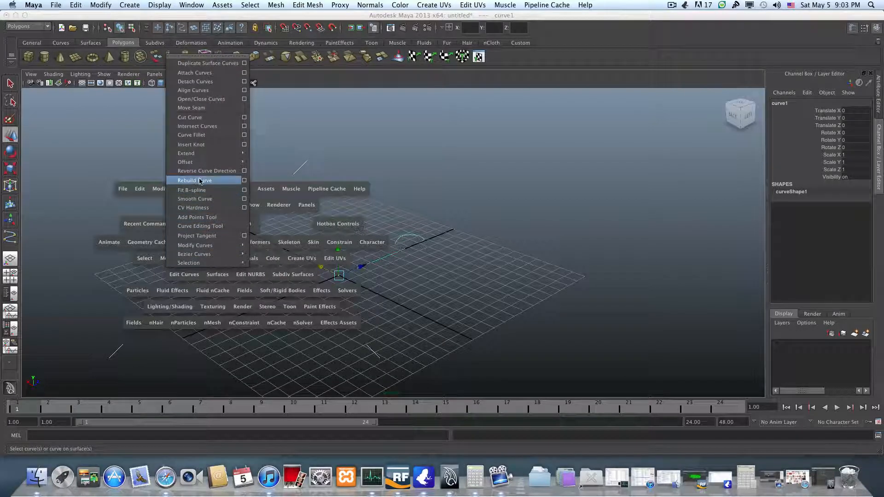
{"action": "left_click", "coordinate": [244, 181]}
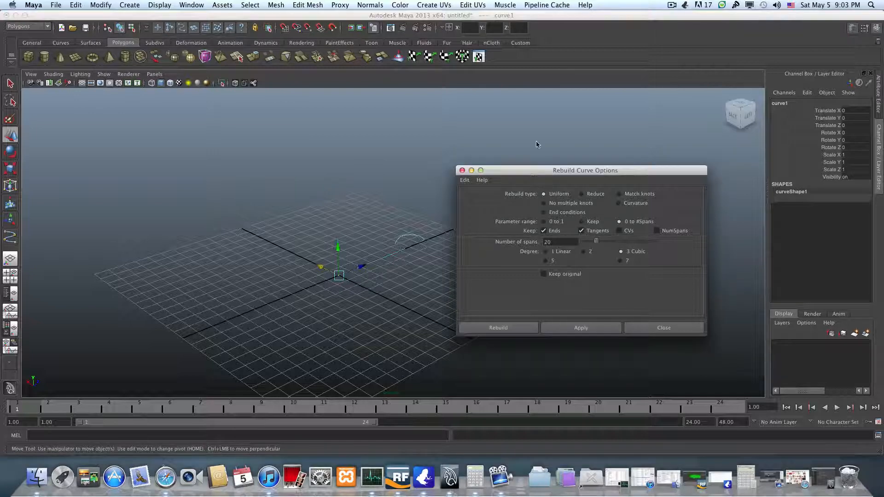
{"action": "left_click_drag", "start_coordinate": [539, 171], "coordinate": [540, 153]}
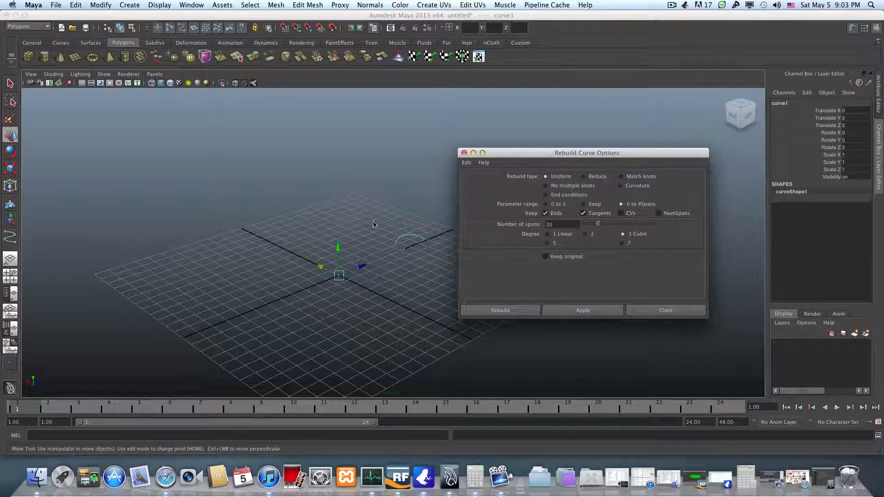
{"action": "scroll", "coordinate": [360, 300], "scroll_direction": "up", "scroll_amount": 5}
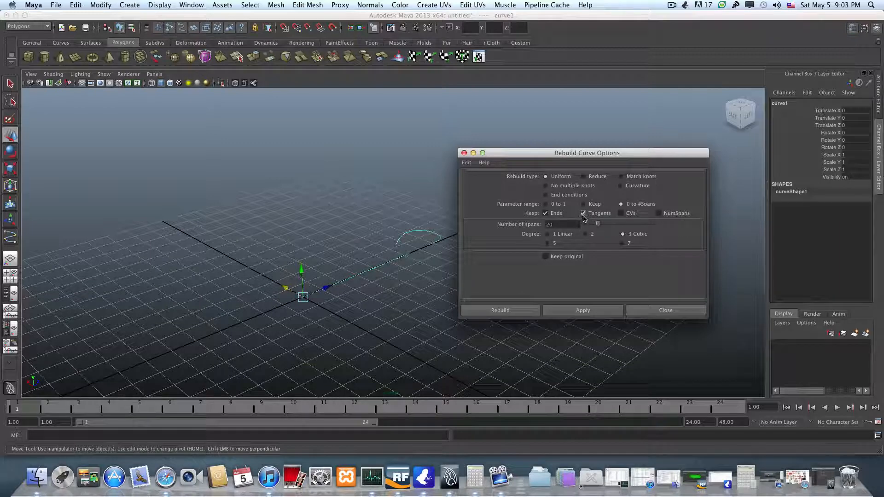
{"action": "left_click", "coordinate": [565, 226]}
{"action": "scroll", "coordinate": [364, 283], "scroll_direction": "up", "scroll_amount": 2}
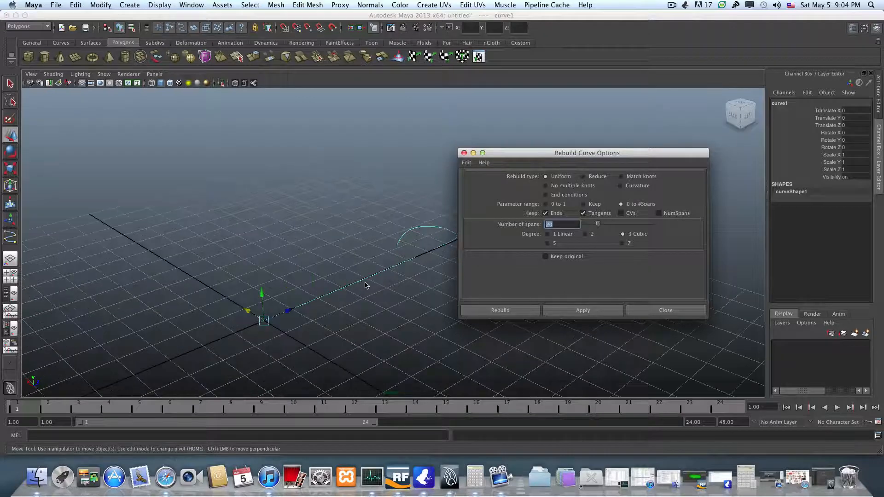
{"action": "right_click_drag", "start_coordinate": [362, 285], "coordinate": [344, 282]}
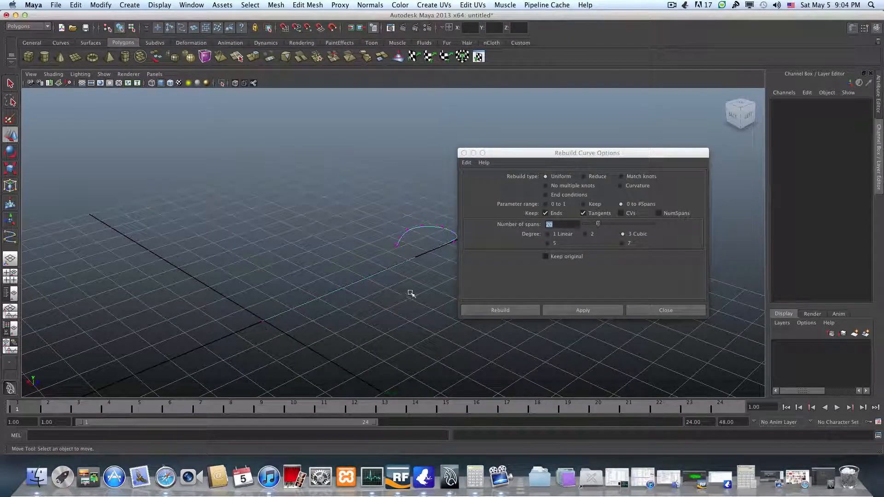
{"action": "middle_click_drag", "start_coordinate": [412, 294], "coordinate": [310, 256], "text": "alt"}
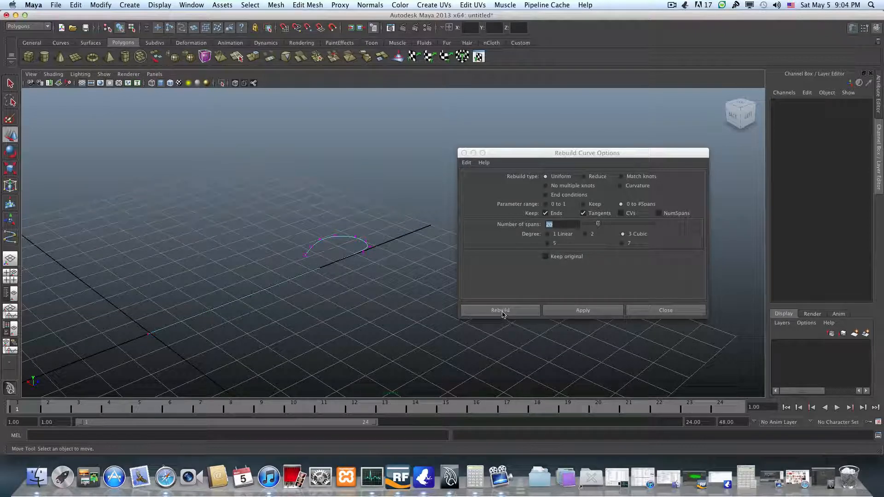
{"action": "left_click", "coordinate": [302, 251]}
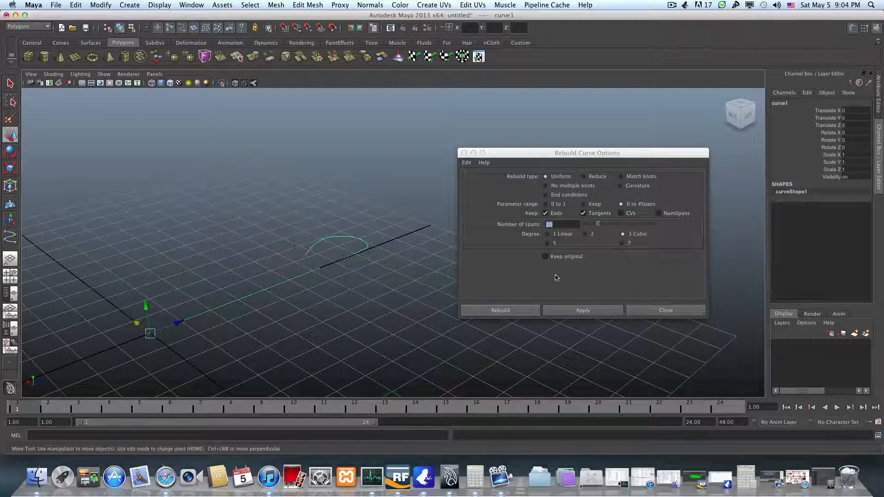
{"action": "left_click", "coordinate": [500, 311]}
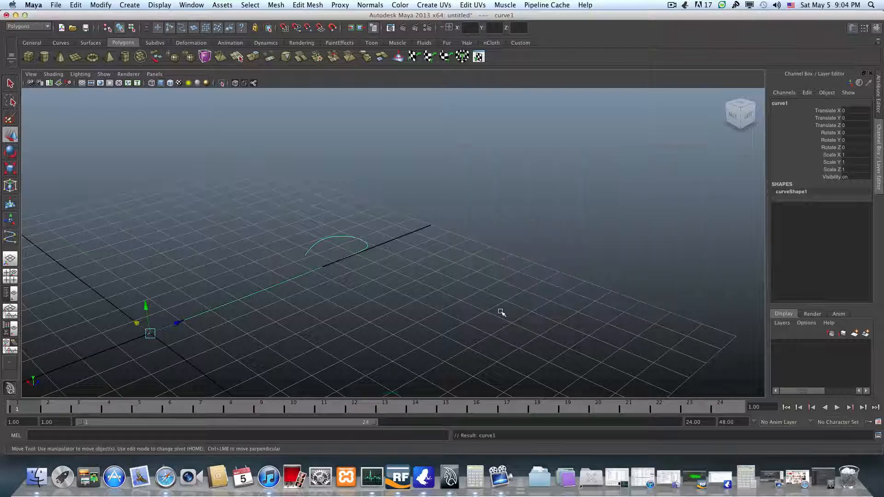
{"action": "right_click_drag", "start_coordinate": [211, 310], "coordinate": [164, 310]}
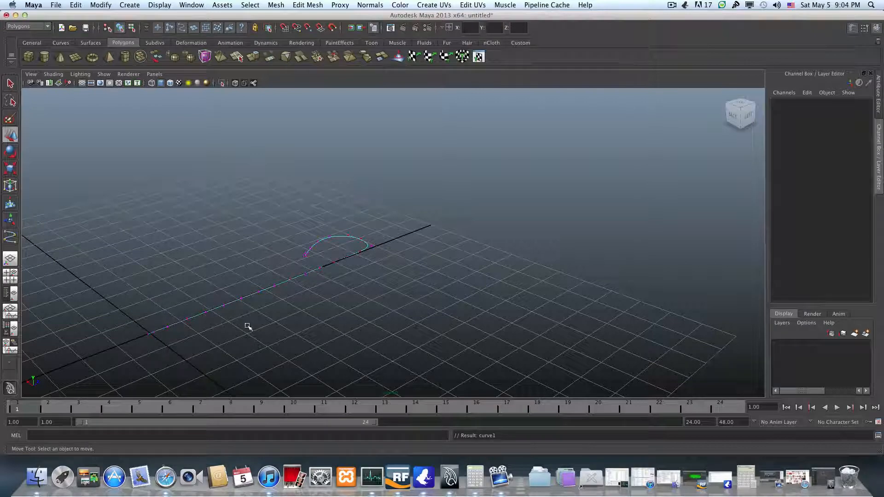
Return the cane curve to object mode and create a polygon cube at the origin, at the curve's straight end
{"action": "left_click_drag", "start_coordinate": [243, 326], "coordinate": [433, 267], "text": "alt"}
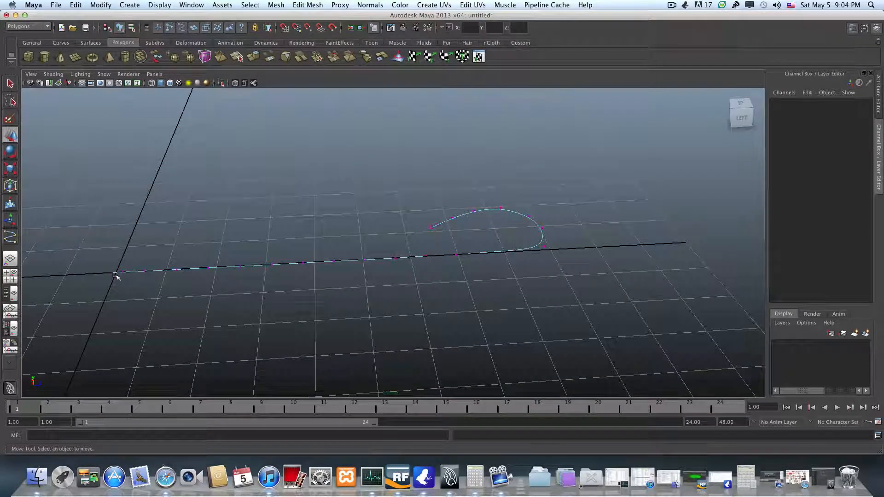
{"action": "left_click_drag", "start_coordinate": [369, 294], "coordinate": [277, 270], "text": "alt"}
{"action": "key", "text": "F8"}
{"action": "key", "text": "w"}
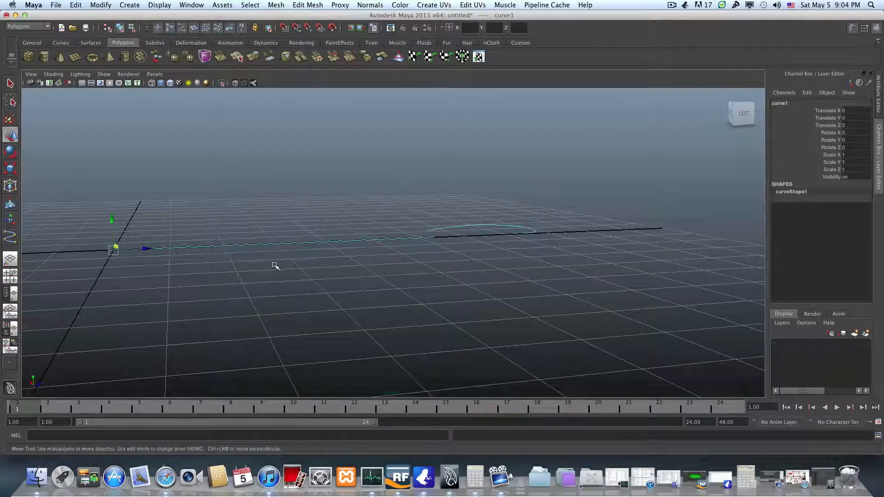
{"action": "left_click", "coordinate": [29, 59]}
{"action": "left_click_drag", "start_coordinate": [181, 244], "coordinate": [399, 230], "text": "alt"}
{"action": "left_click_drag", "start_coordinate": [462, 245], "coordinate": [368, 256], "text": "alt"}
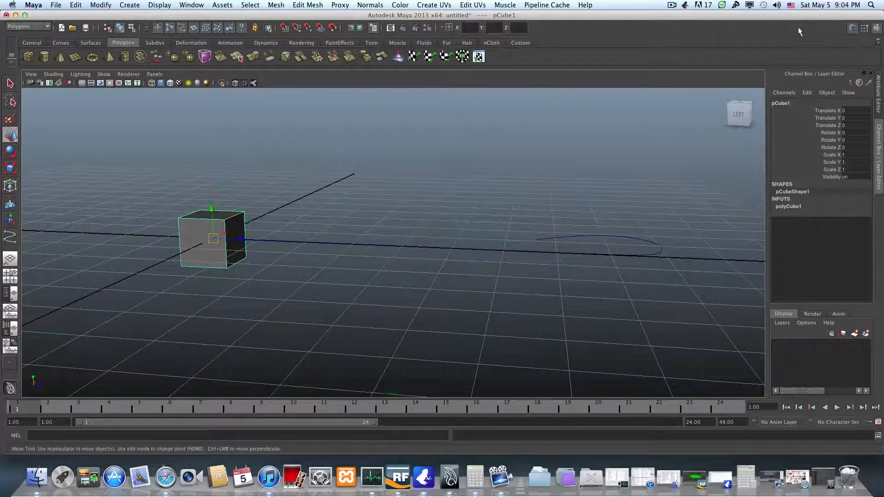
Show the cube's polyCube1 construction attributes and check its size and subdivision settings
{"action": "left_click", "coordinate": [853, 27]}
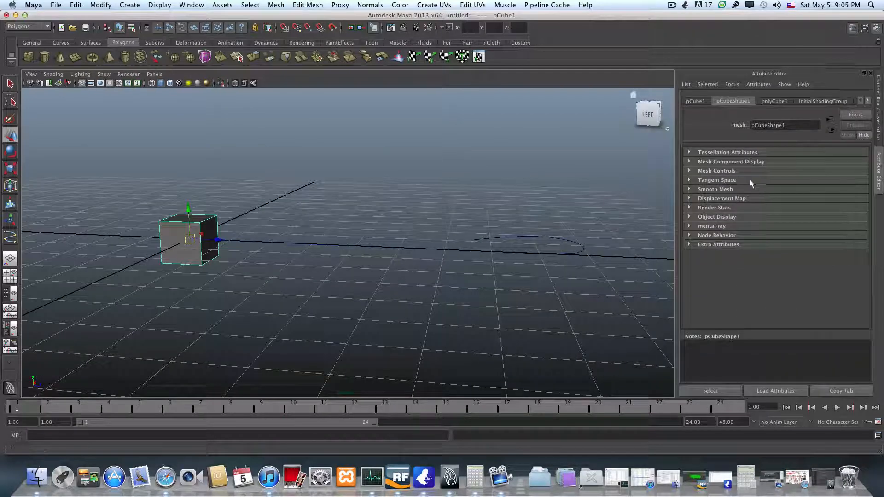
{"action": "left_click", "coordinate": [773, 101]}
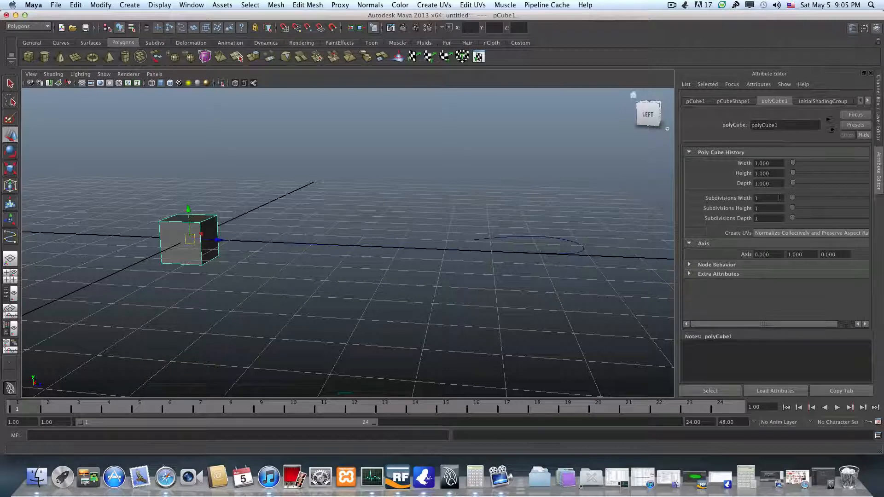
{"action": "left_click", "coordinate": [755, 219]}
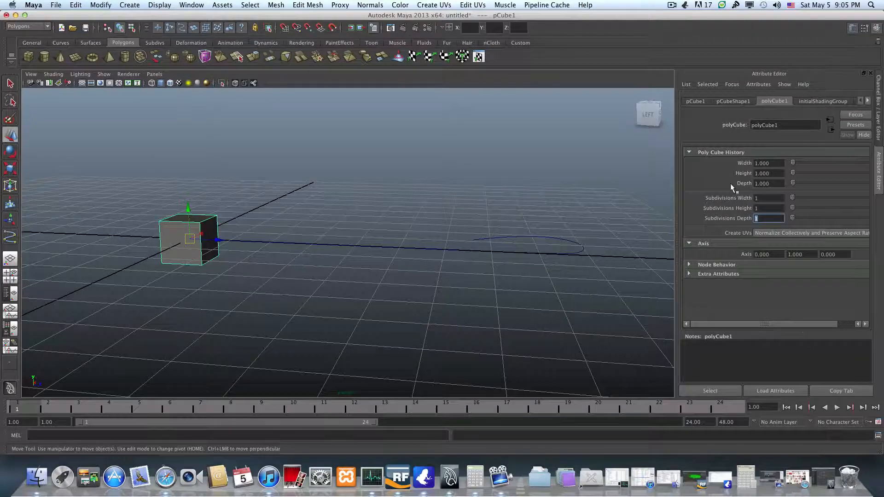
Switch the cube to face mode and delete all its faces except the end face farthest from the hook
{"action": "left_click_drag", "start_coordinate": [367, 242], "coordinate": [367, 212], "text": "alt"}
{"action": "right_click_drag", "start_coordinate": [373, 212], "coordinate": [374, 234]}
{"action": "left_click_drag", "start_coordinate": [356, 166], "coordinate": [405, 317]}
{"action": "left_click_drag", "start_coordinate": [442, 307], "coordinate": [400, 250], "text": "alt"}
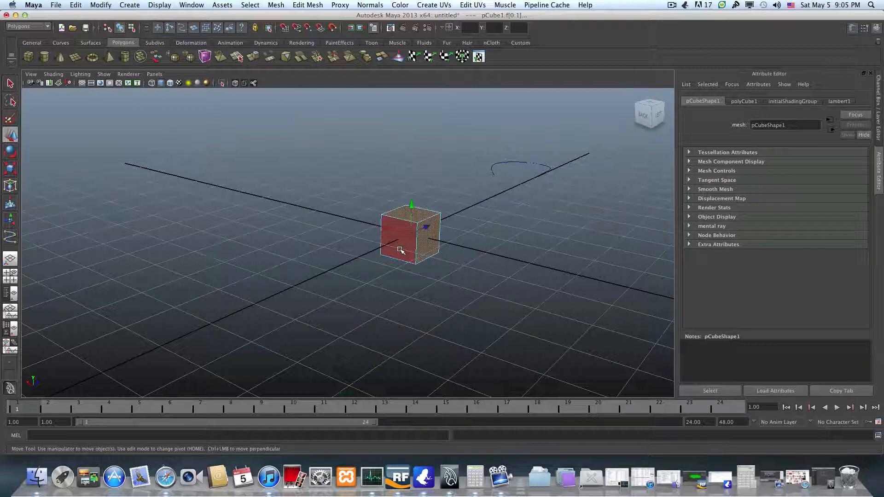
{"action": "key", "text": "Delete"}
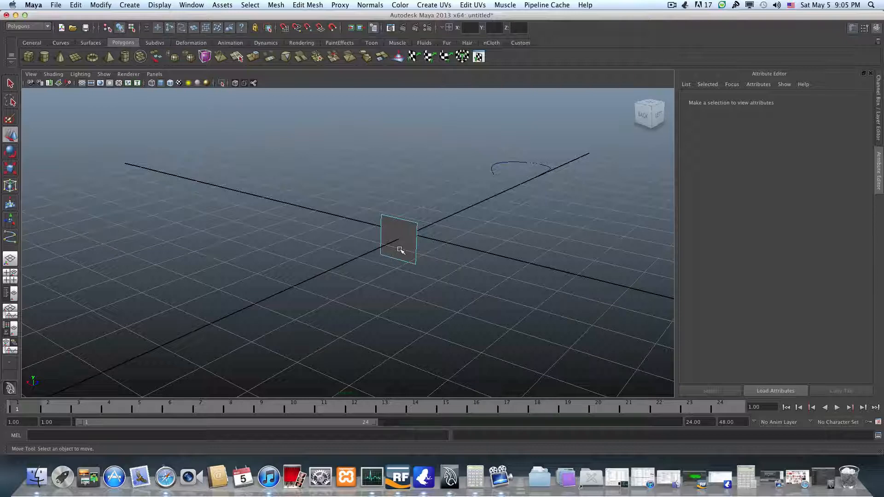
Select the remaining square face as an object and center its pivot
{"action": "left_click", "coordinate": [399, 250]}
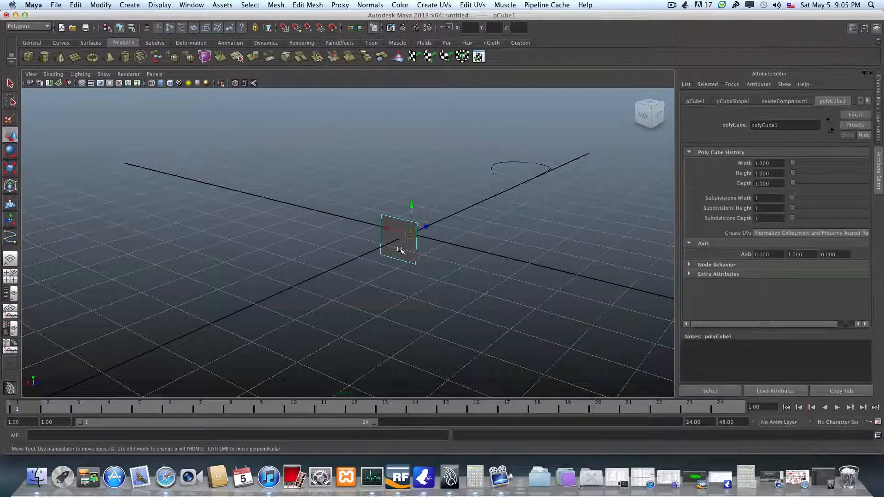
{"action": "left_click_drag", "start_coordinate": [400, 250], "coordinate": [445, 236], "text": "alt"}
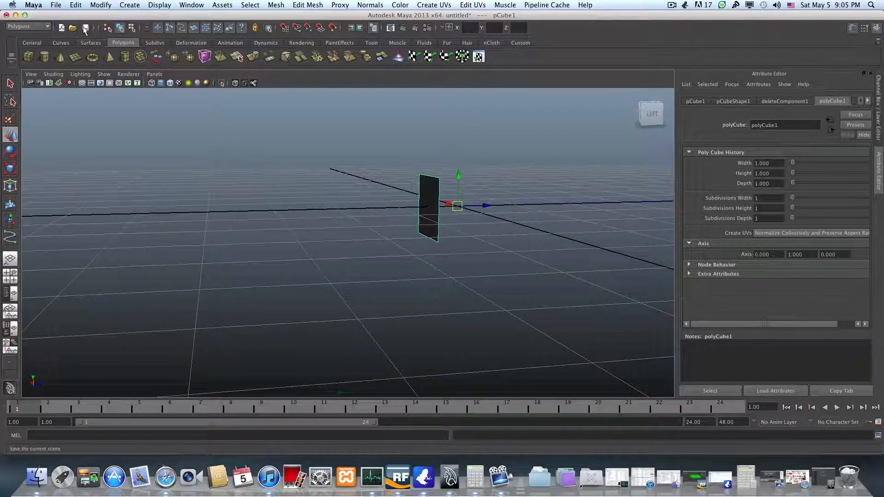
{"action": "left_click", "coordinate": [100, 6]}
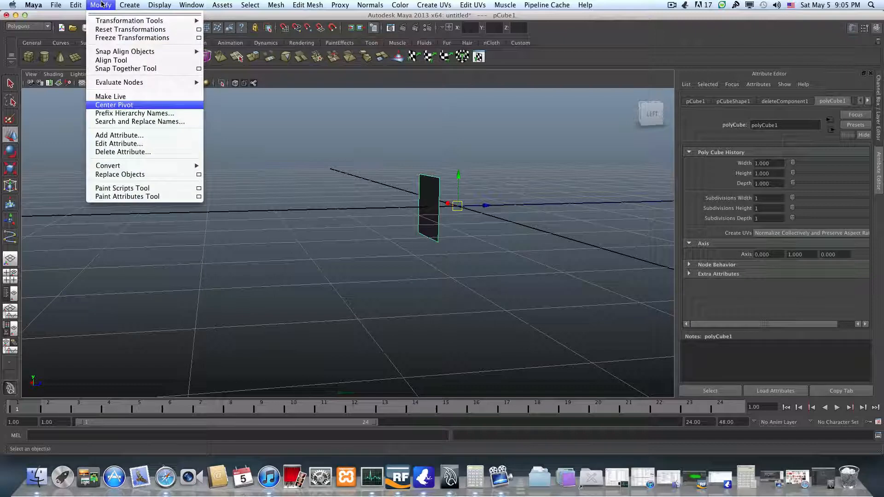
{"action": "left_click", "coordinate": [128, 106]}
{"action": "left_click_drag", "start_coordinate": [278, 173], "coordinate": [260, 187], "text": "alt"}
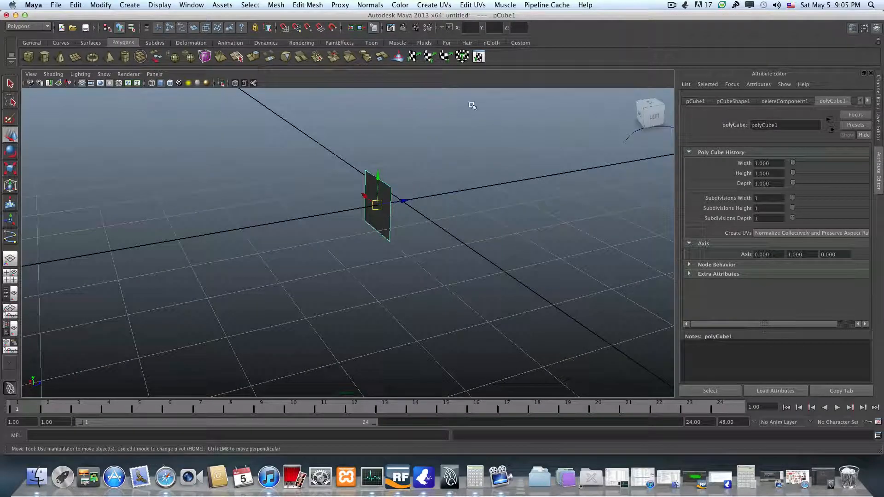
{"action": "left_click", "coordinate": [672, 5]}
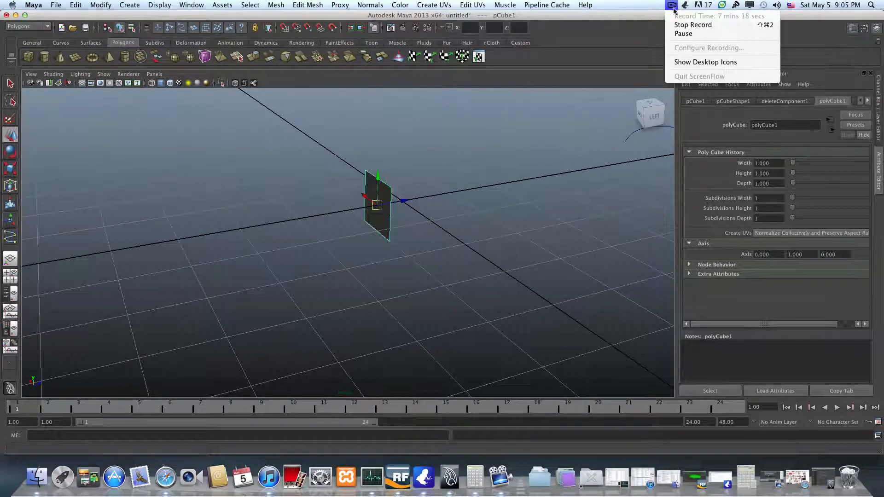
{"action": "left_click", "coordinate": [677, 35]}
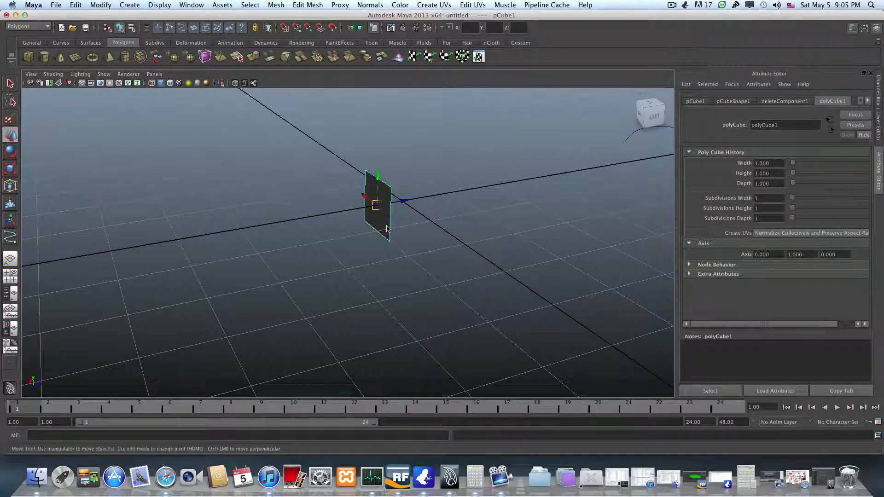
Nudge the square face slightly along the Z axis near the straight end of the cane curve
{"action": "mouse_move", "coordinate": [387, 228]}
{"action": "left_mouse_down", "text": "alt"}
{"action": "mouse_move", "coordinate": [399, 217]}
{"action": "mouse_move", "coordinate": [424, 221]}
{"action": "mouse_move", "coordinate": [404, 236]}
{"action": "mouse_move", "coordinate": [418, 244]}
{"action": "mouse_move", "coordinate": [411, 253]}
{"action": "mouse_move", "coordinate": [374, 220]}
{"action": "left_mouse_up", "text": "alt"}
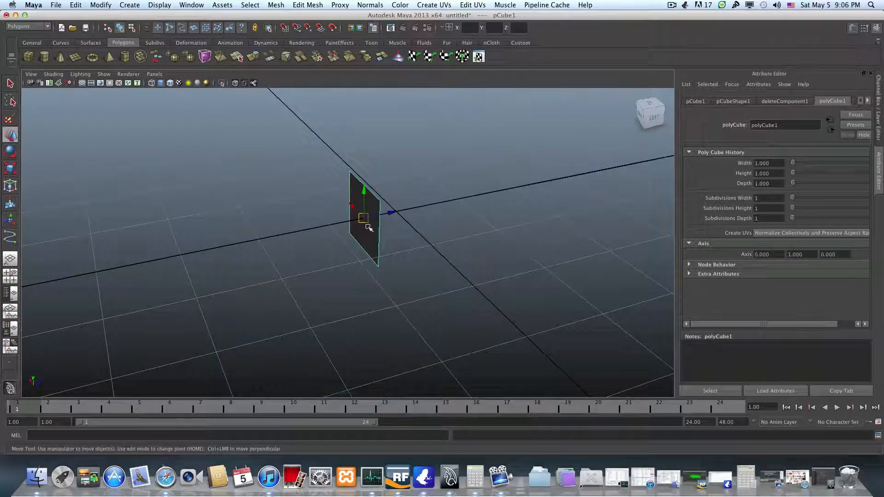
{"action": "mouse_move", "coordinate": [391, 212]}
{"action": "left_mouse_down"}
{"action": "mouse_move", "coordinate": [401, 211]}
{"action": "mouse_move", "coordinate": [386, 214]}
{"action": "left_mouse_up"}
{"action": "left_click_drag", "start_coordinate": [428, 236], "coordinate": [401, 226], "text": "alt"}
{"action": "left_click_drag", "start_coordinate": [364, 201], "coordinate": [405, 282], "text": "alt"}
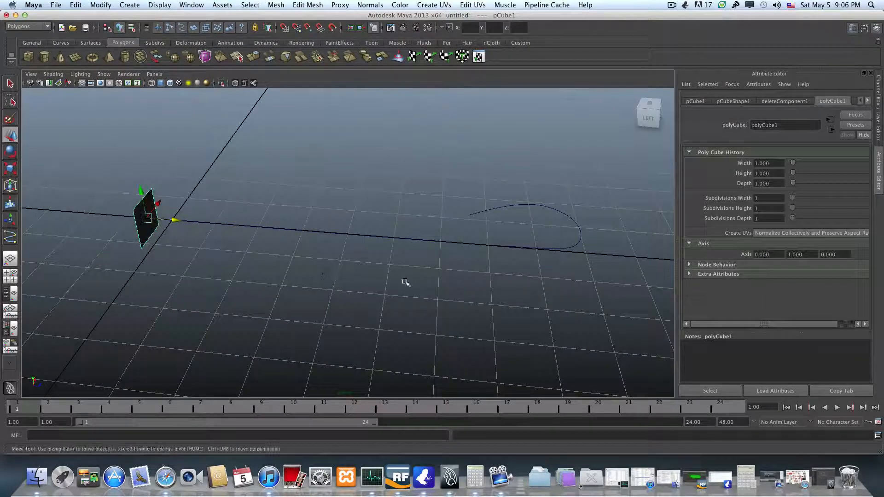
Display the cane curve's control vertices and select the two at the hook's open end
{"action": "right_click", "coordinate": [385, 238]}
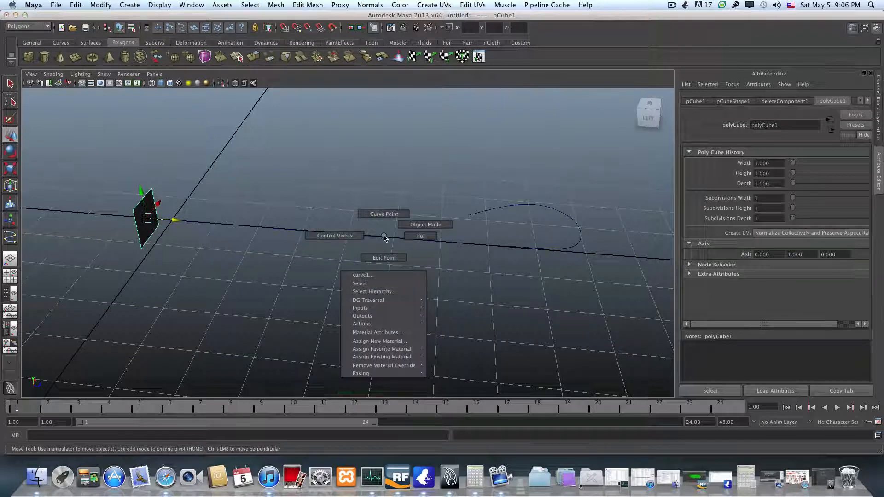
{"action": "left_click", "coordinate": [343, 237]}
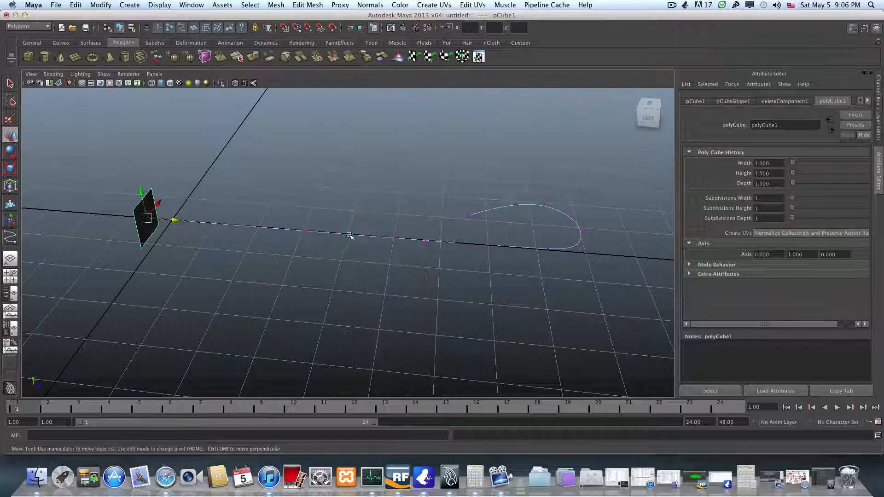
{"action": "left_click_drag", "start_coordinate": [493, 259], "coordinate": [440, 248], "text": "alt"}
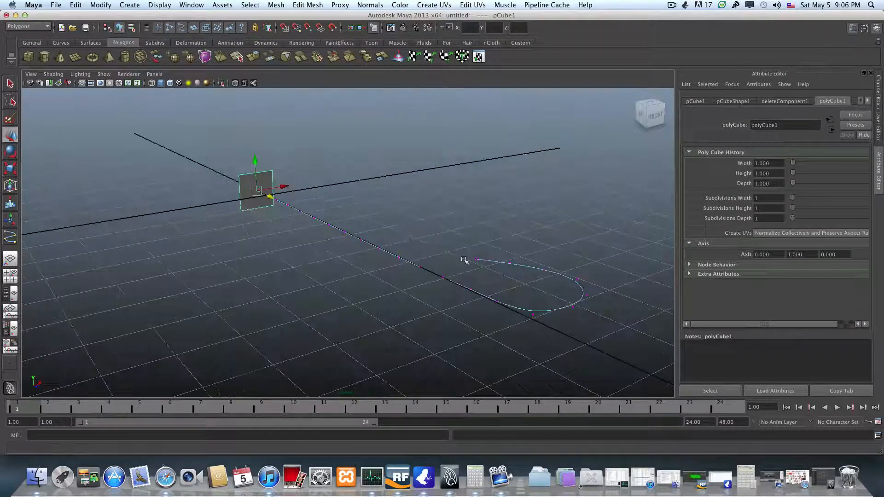
{"action": "middle_click_drag", "start_coordinate": [466, 260], "coordinate": [359, 223], "text": "alt"}
{"action": "right_click_drag", "start_coordinate": [396, 235], "coordinate": [487, 263], "text": "alt"}
{"action": "right_click_drag", "start_coordinate": [426, 260], "coordinate": [458, 283], "text": "alt"}
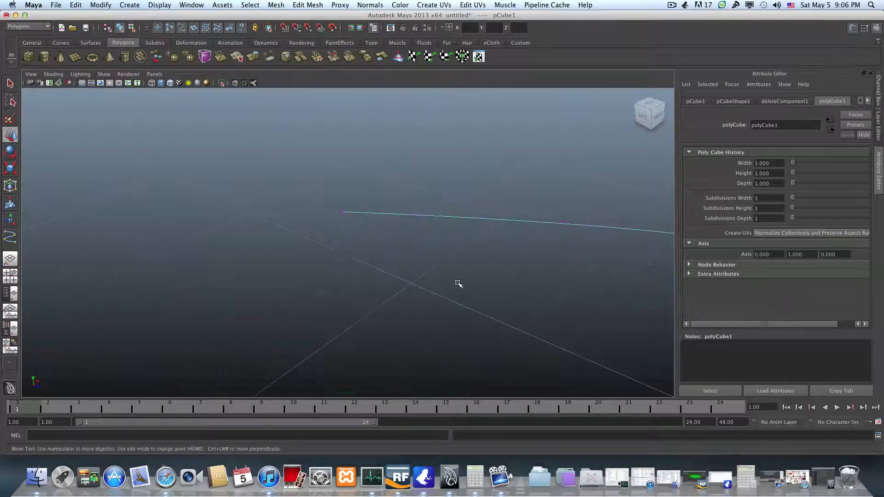
{"action": "right_click_drag", "start_coordinate": [341, 252], "coordinate": [409, 257], "text": "alt"}
{"action": "middle_click_drag", "start_coordinate": [409, 257], "coordinate": [386, 296], "text": "alt"}
{"action": "left_click_drag", "start_coordinate": [275, 254], "coordinate": [439, 331]}
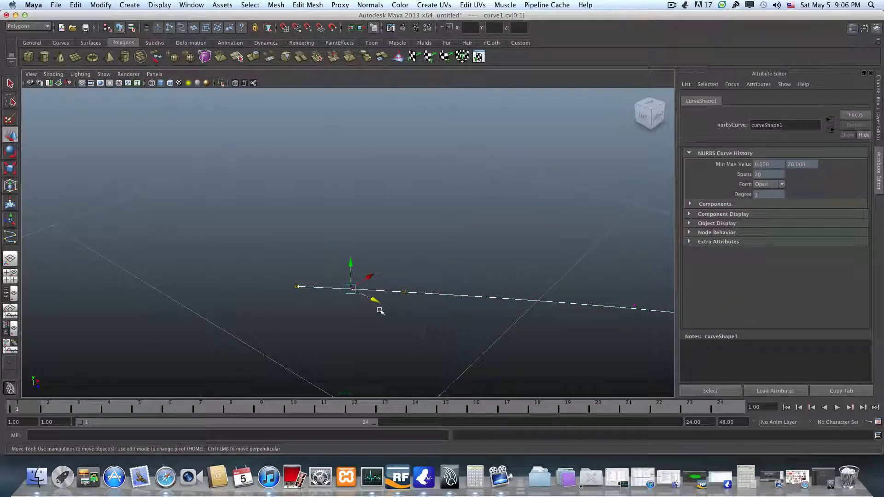
{"action": "mouse_move", "coordinate": [380, 311]}
{"action": "middle_mouse_down", "text": "alt"}
{"action": "mouse_move", "coordinate": [385, 277]}
{"action": "mouse_move", "coordinate": [374, 308]}
{"action": "middle_mouse_up", "text": "alt"}
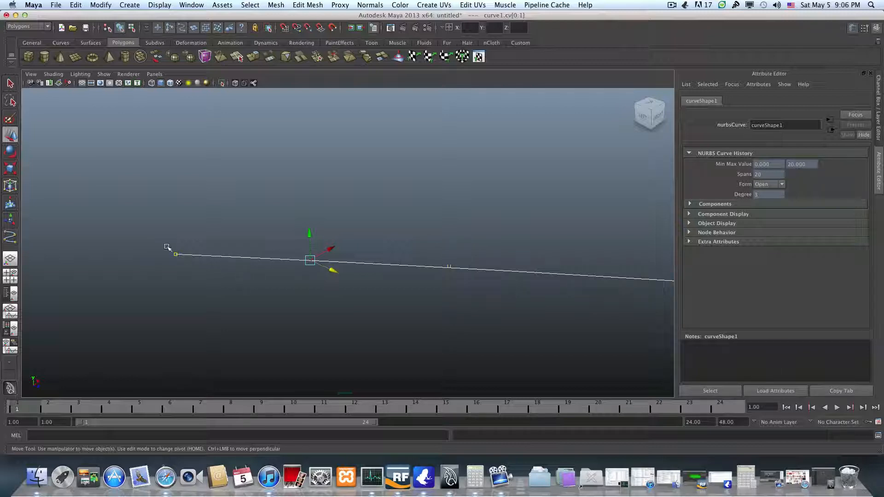
Examine the control vertex spacing near the hook's open end and return the curve to object mode
{"action": "scroll", "coordinate": [221, 283], "scroll_direction": "down", "scroll_amount": 5}
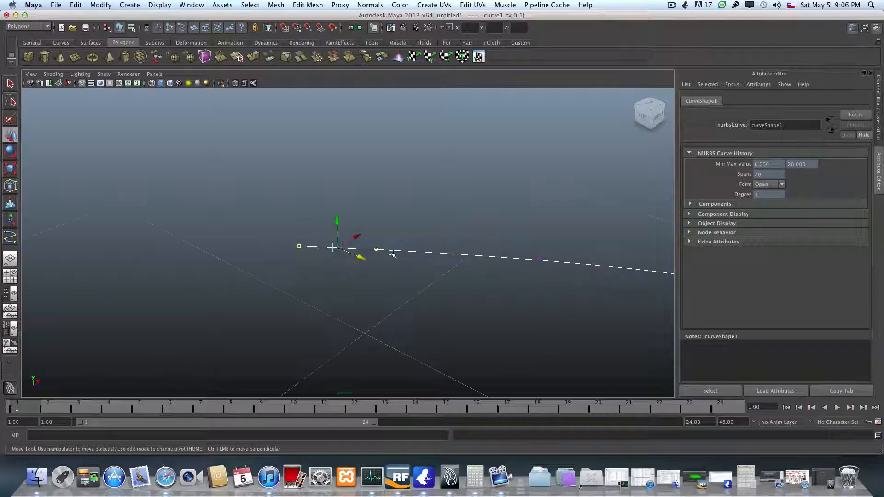
{"action": "scroll", "coordinate": [388, 257], "scroll_direction": "down", "scroll_amount": 4}
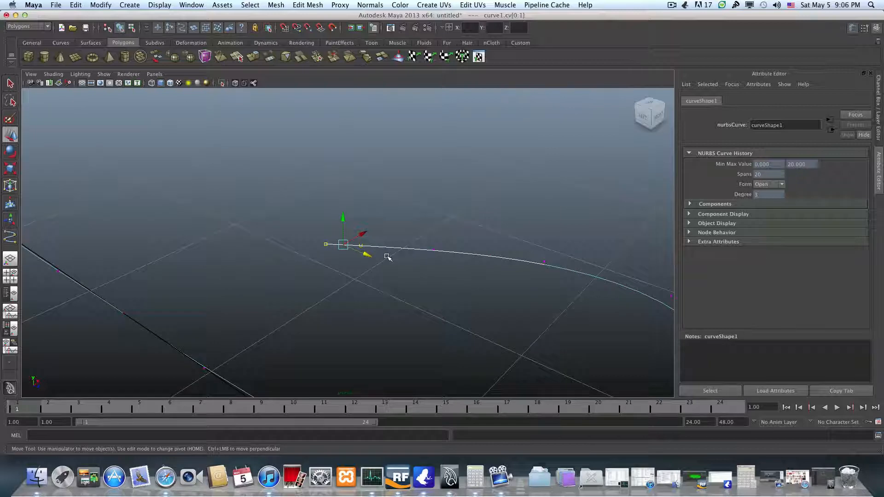
{"action": "scroll", "coordinate": [316, 229], "scroll_direction": "up", "scroll_amount": 8}
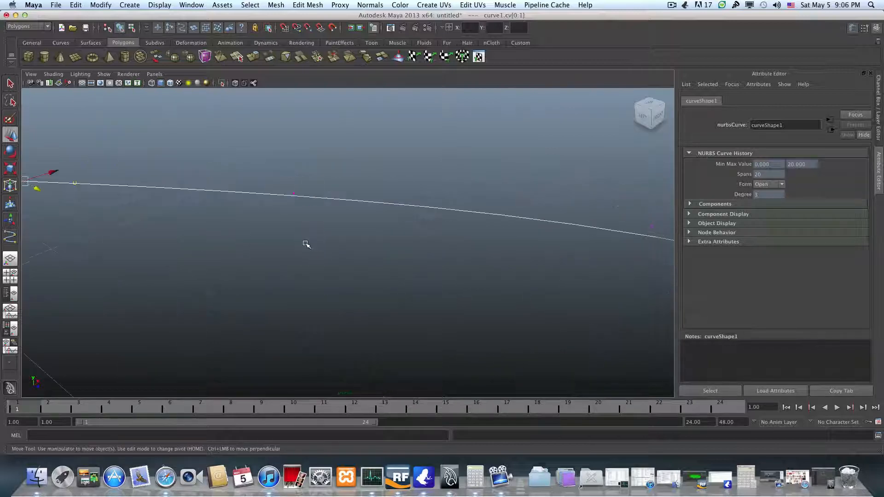
{"action": "scroll", "coordinate": [299, 240], "scroll_direction": "up", "scroll_amount": 4}
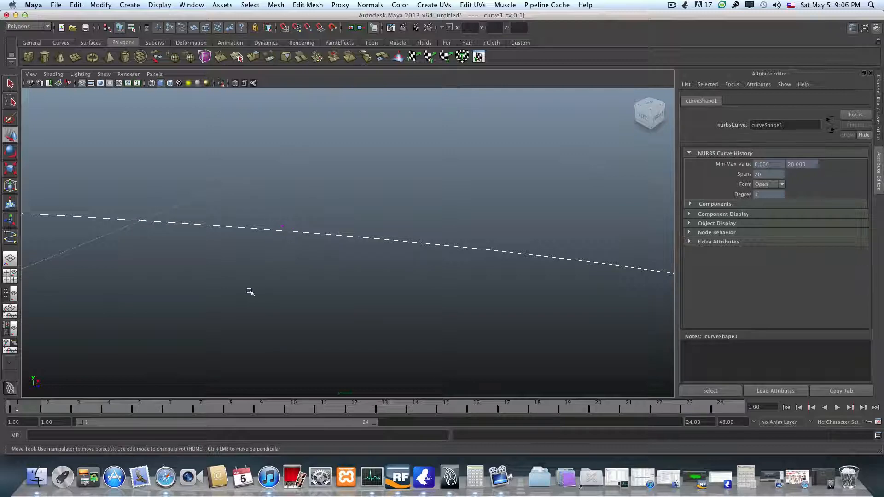
{"action": "scroll", "coordinate": [249, 290], "scroll_direction": "down", "scroll_amount": 5}
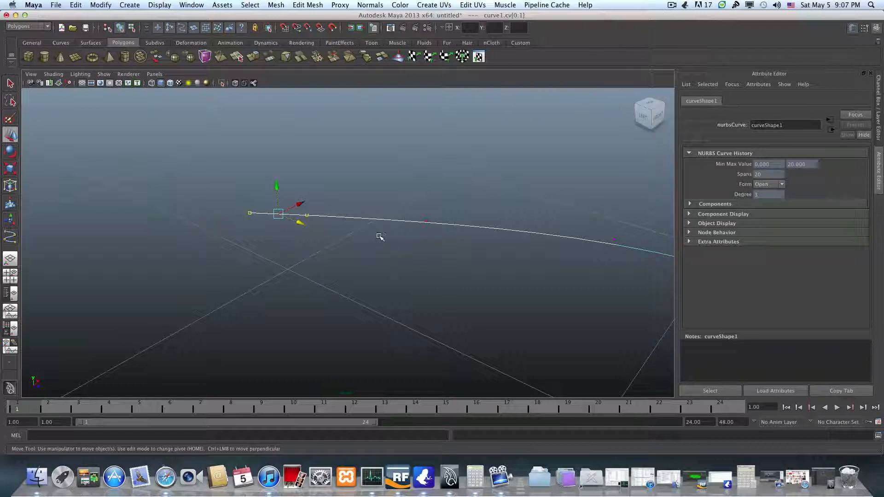
{"action": "key", "text": "F8"}
{"action": "key", "text": "F8"}
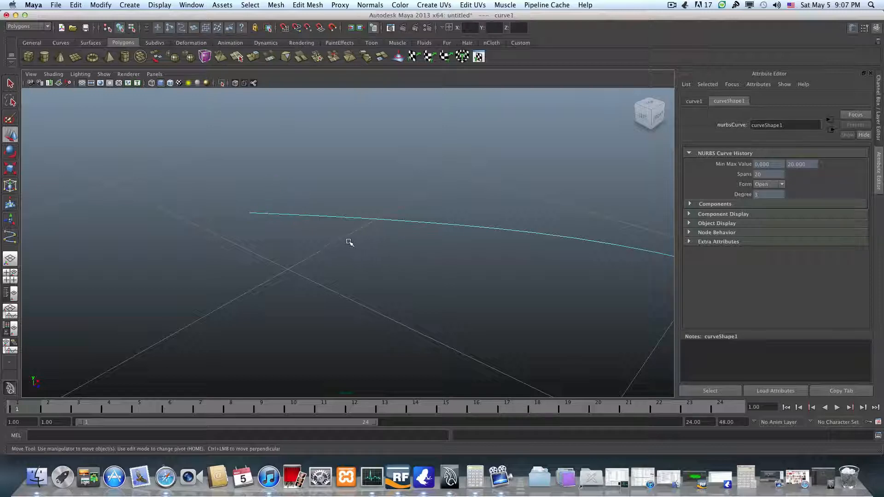
{"action": "right_click_drag", "start_coordinate": [322, 264], "coordinate": [292, 221], "text": "alt"}
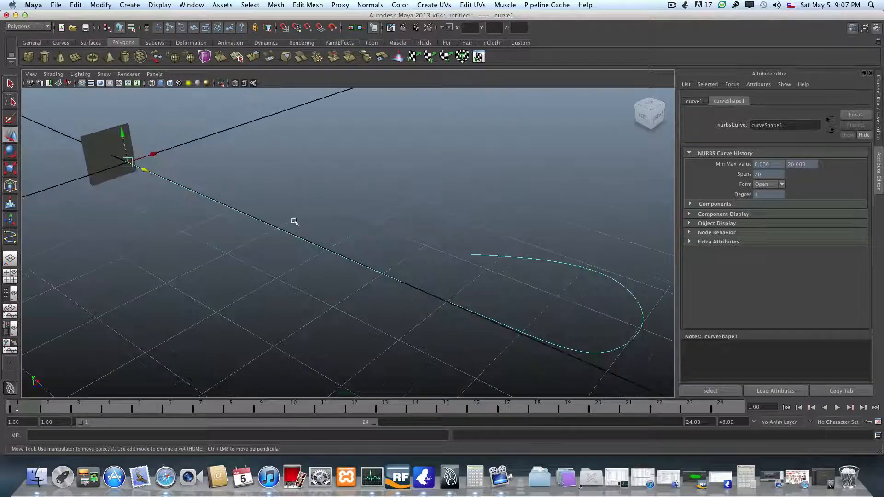
Move the square face from the curve's straight end to the hook's open end, at about X 1.2, Z 6.8
{"action": "left_click", "coordinate": [94, 154]}
{"action": "left_click_drag", "start_coordinate": [127, 161], "coordinate": [135, 167]}
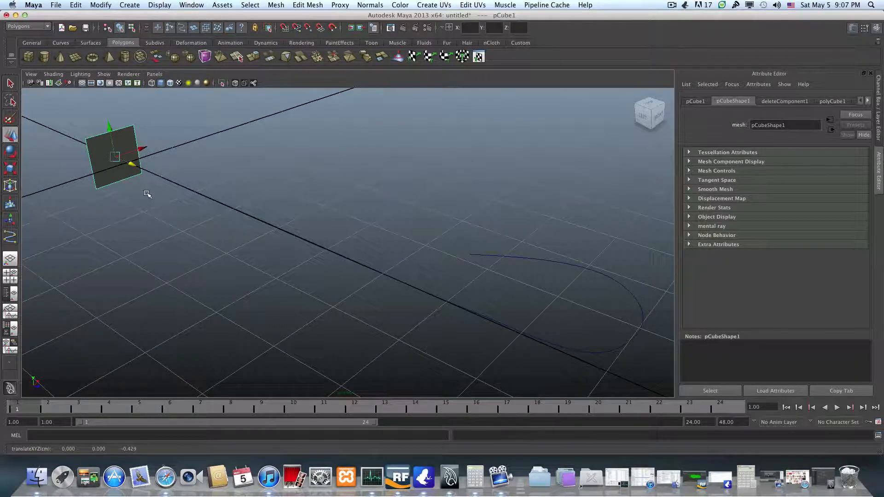
{"action": "mouse_move", "coordinate": [146, 192]}
{"action": "left_mouse_down", "text": "alt"}
{"action": "mouse_move", "coordinate": [198, 197]}
{"action": "mouse_move", "coordinate": [133, 193]}
{"action": "left_mouse_up", "text": "alt"}
{"action": "left_click_drag", "start_coordinate": [131, 249], "coordinate": [97, 251], "text": "alt"}
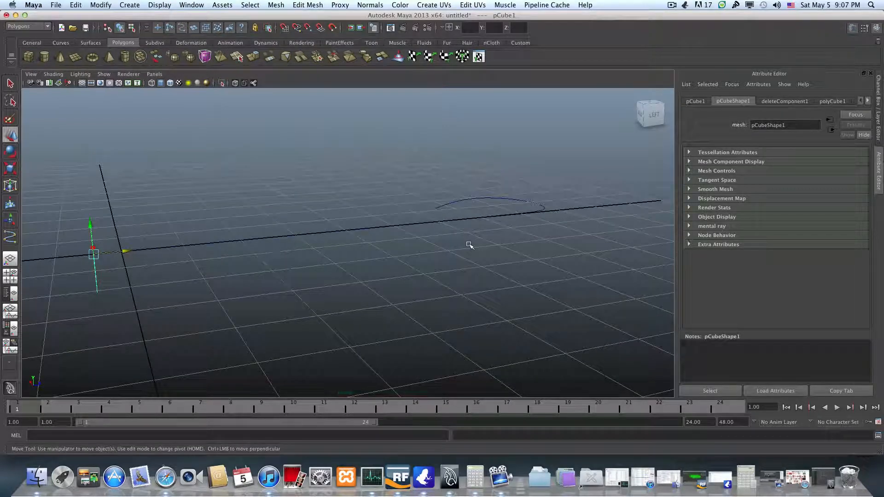
{"action": "left_click_drag", "start_coordinate": [124, 251], "coordinate": [401, 288]}
{"action": "left_click_drag", "start_coordinate": [401, 289], "coordinate": [371, 206], "text": "alt"}
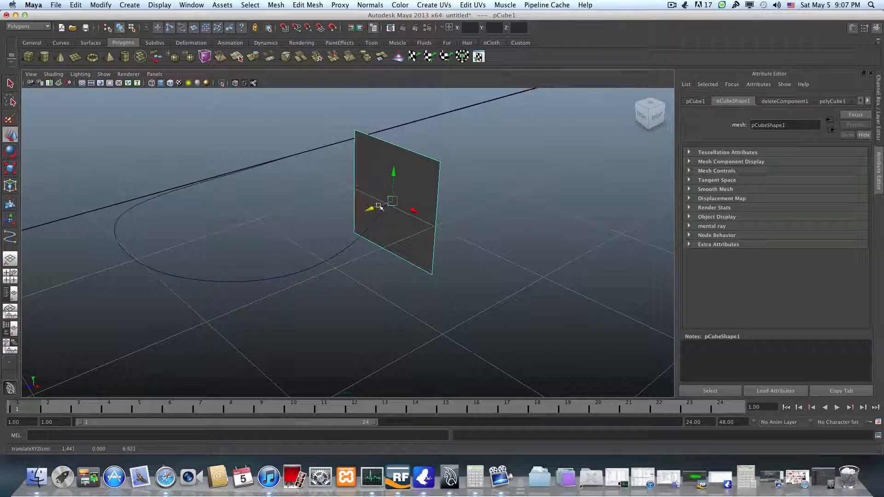
{"action": "left_click_drag", "start_coordinate": [369, 201], "coordinate": [328, 197], "text": "alt"}
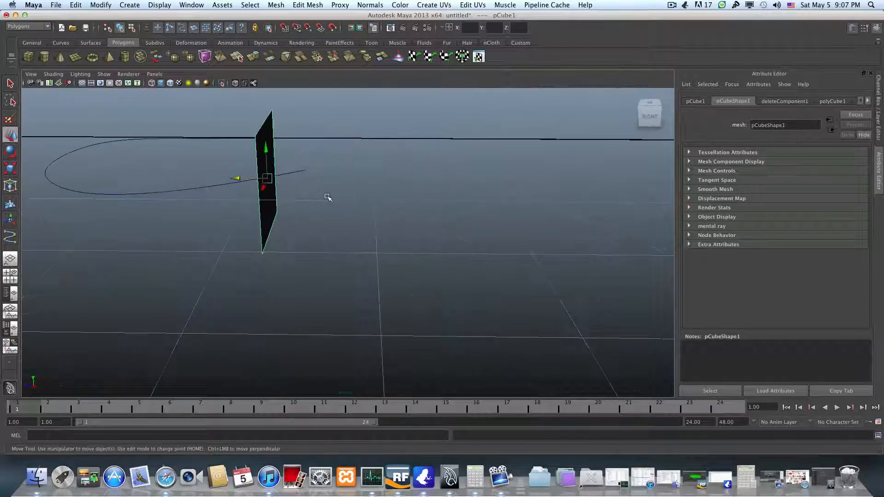
{"action": "middle_click_drag", "start_coordinate": [327, 198], "coordinate": [417, 195], "text": "alt"}
{"action": "left_click_drag", "start_coordinate": [357, 182], "coordinate": [375, 182]}
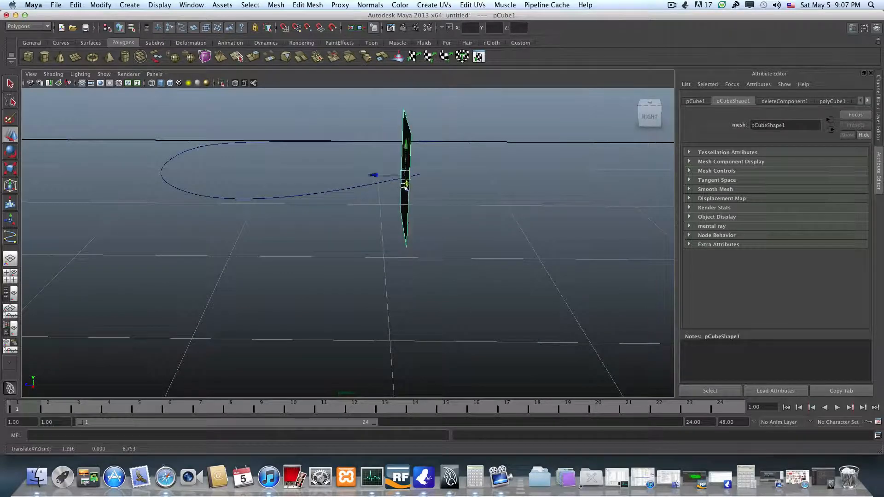
Display the cane curve's control vertices and move the square face onto the second-to-last vertex at the hook's open end, about X 1.31, Z 6.79
{"action": "right_click", "coordinate": [348, 190]}
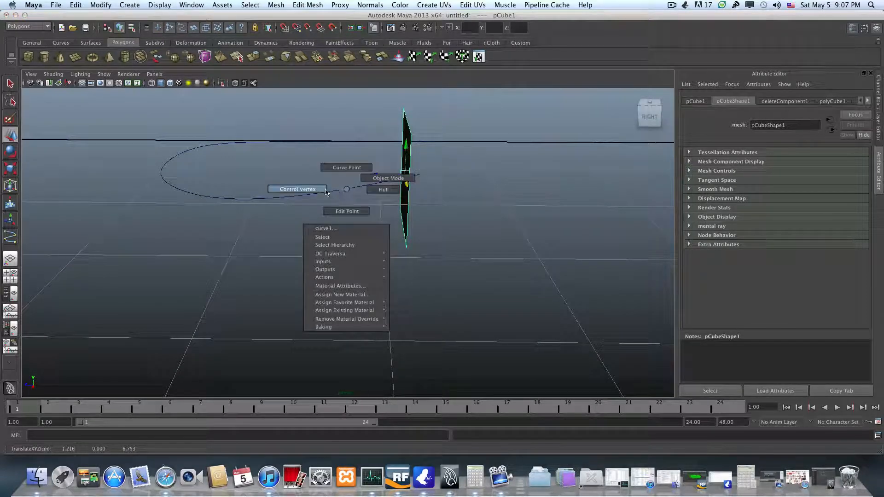
{"action": "left_click", "coordinate": [309, 190]}
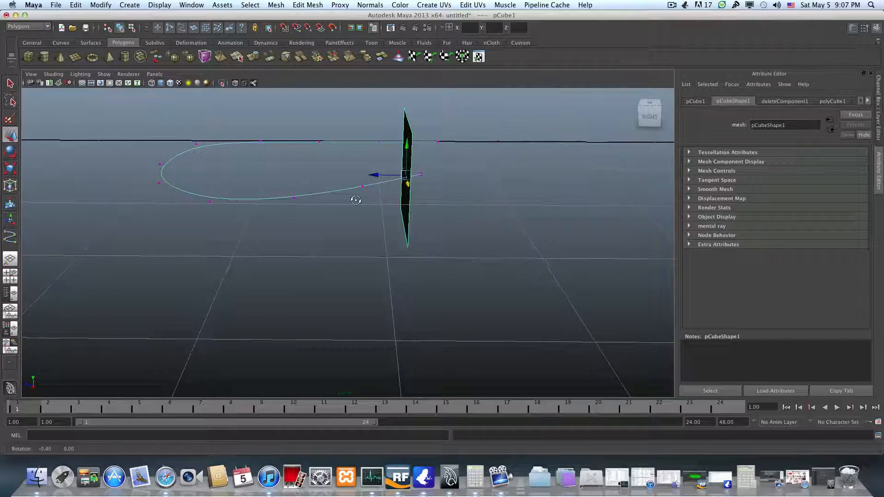
{"action": "left_click_drag", "start_coordinate": [374, 175], "coordinate": [387, 176]}
{"action": "right_click_drag", "start_coordinate": [380, 182], "coordinate": [462, 215], "text": "alt"}
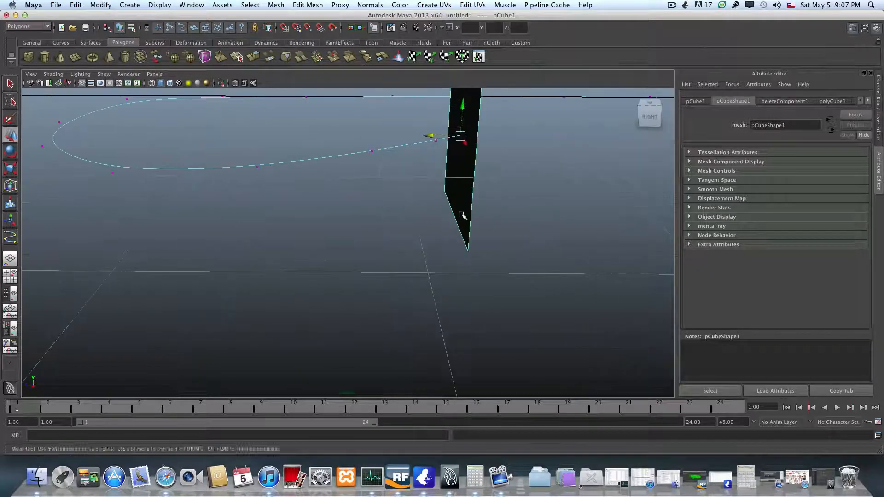
{"action": "middle_click_drag", "start_coordinate": [434, 209], "coordinate": [433, 249], "text": "alt"}
{"action": "left_click_drag", "start_coordinate": [433, 250], "coordinate": [470, 243], "text": "alt"}
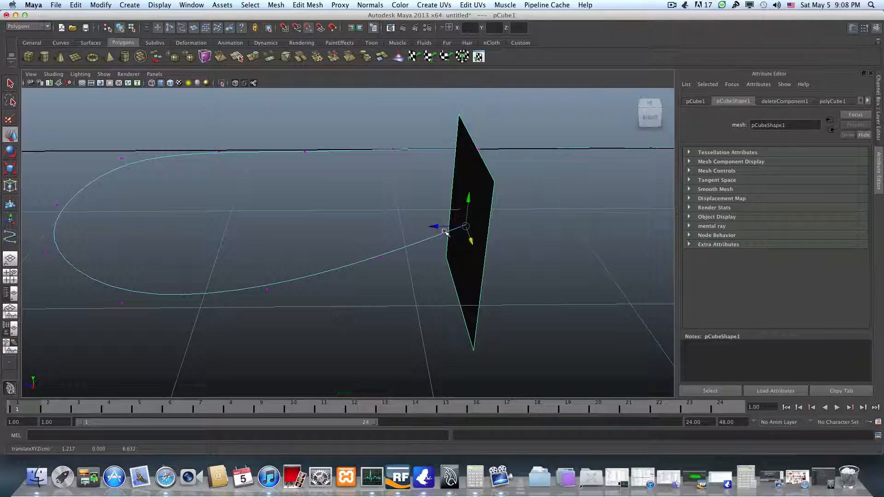
{"action": "mouse_move", "coordinate": [443, 233]}
{"action": "left_mouse_down"}
{"action": "mouse_move", "coordinate": [416, 231]}
{"action": "mouse_move", "coordinate": [444, 234]}
{"action": "mouse_move", "coordinate": [389, 198]}
{"action": "mouse_move", "coordinate": [438, 234]}
{"action": "left_mouse_up"}
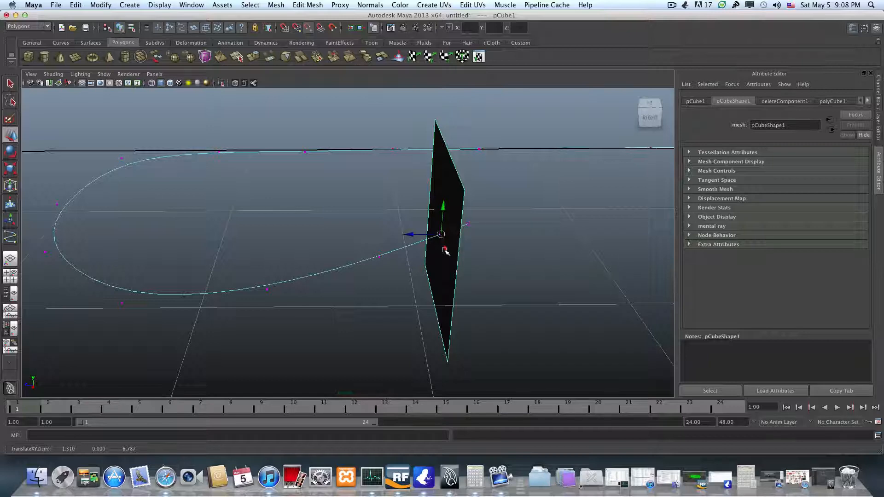
{"action": "left_click_drag", "start_coordinate": [454, 252], "coordinate": [435, 249], "text": "alt"}
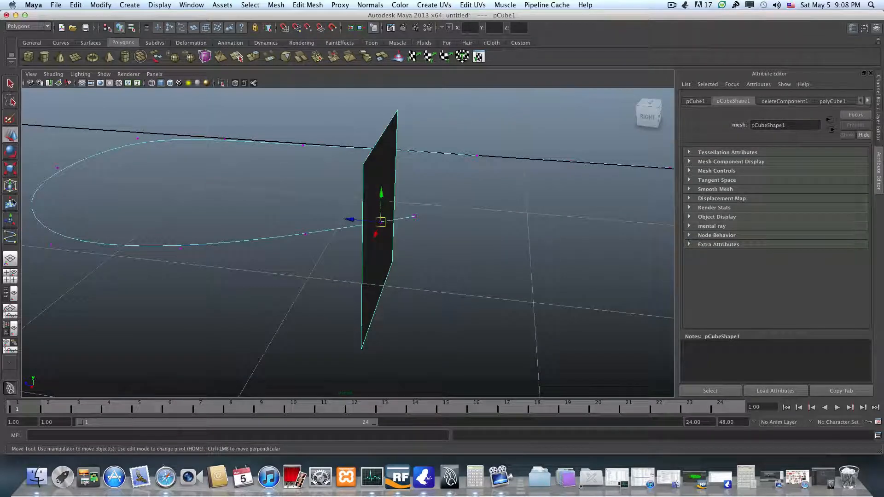
Rotate the square face about 33° around the Y axis so it sits perpendicular to the hook's open end
{"action": "left_click", "coordinate": [9, 152]}
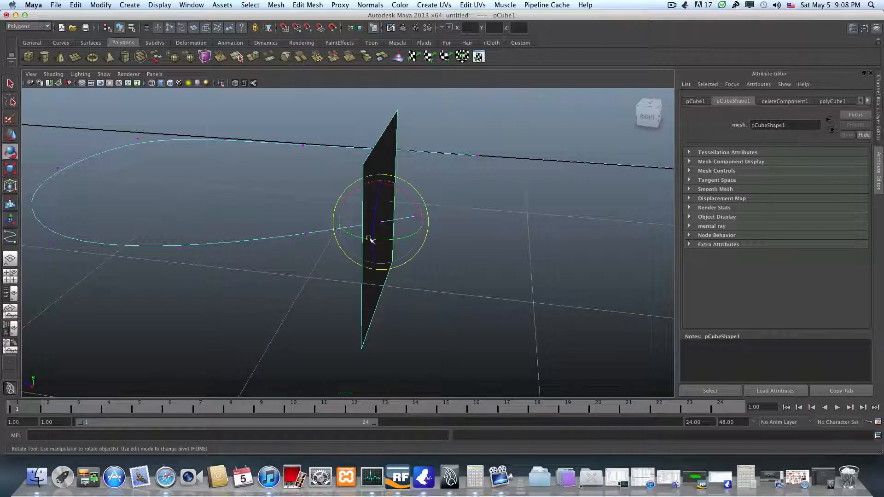
{"action": "left_click_drag", "start_coordinate": [380, 239], "coordinate": [388, 240]}
{"action": "left_click_drag", "start_coordinate": [395, 239], "coordinate": [308, 224], "text": "alt"}
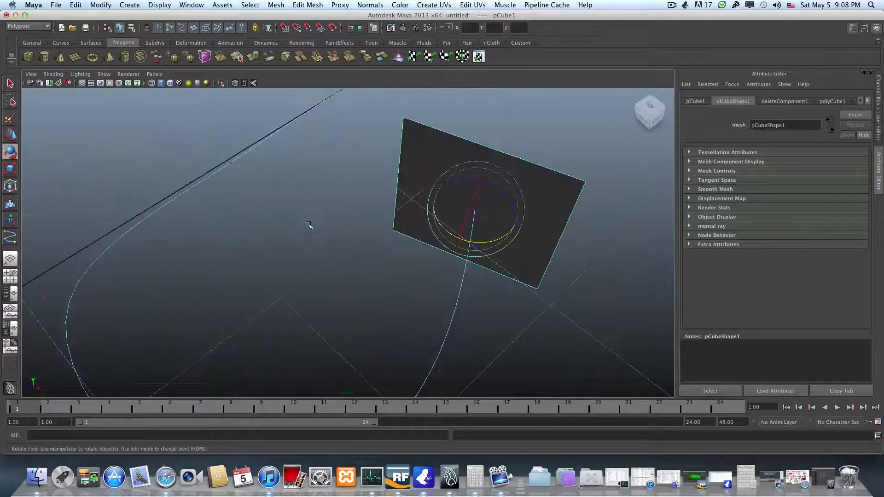
{"action": "left_click_drag", "start_coordinate": [469, 241], "coordinate": [472, 167]}
{"action": "key", "text": "super+z"}
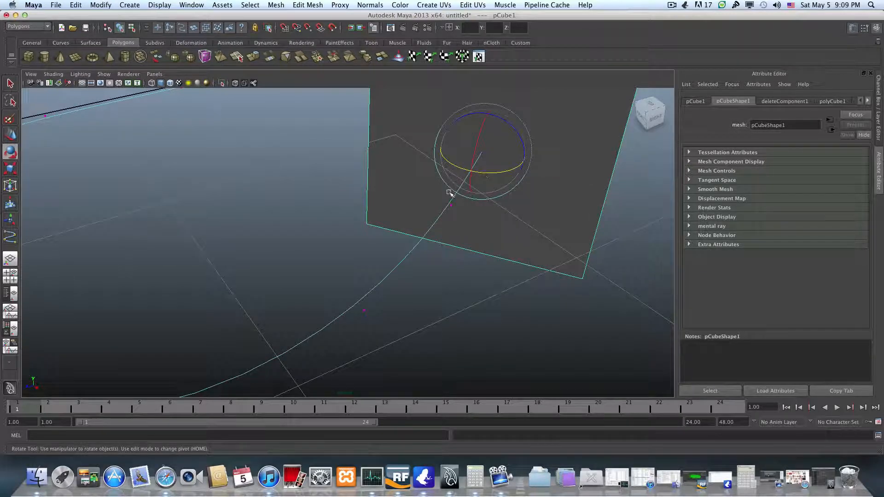
{"action": "left_click_drag", "start_coordinate": [450, 192], "coordinate": [461, 203], "text": "alt"}
{"action": "left_click_drag", "start_coordinate": [548, 198], "coordinate": [465, 237]}
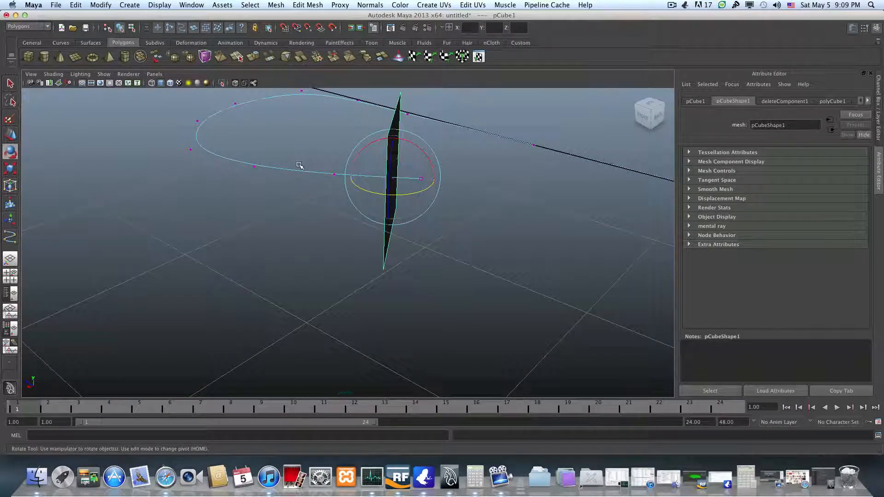
Return the cane curve to object mode and scale the square face down uniformly to about 0.283
{"action": "key", "text": "F8"}
{"action": "key", "text": "F8"}
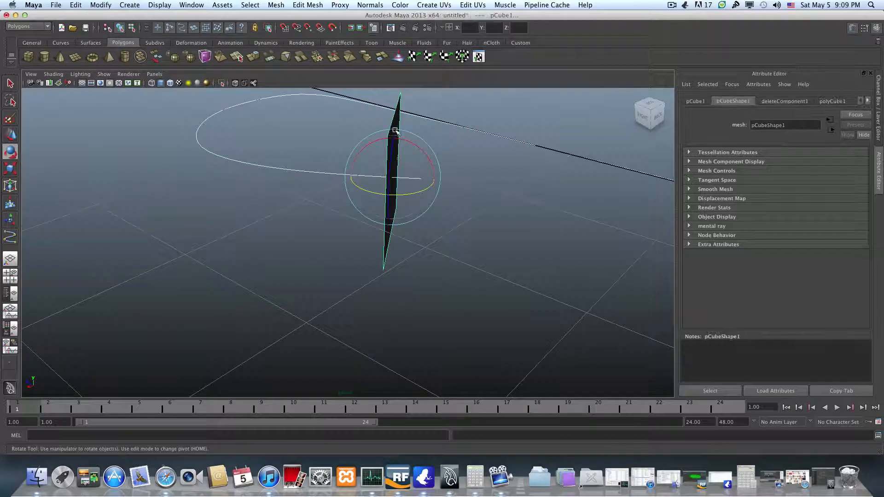
{"action": "left_click_drag", "start_coordinate": [395, 130], "coordinate": [414, 144], "text": "alt"}
{"action": "left_click", "coordinate": [346, 142]}
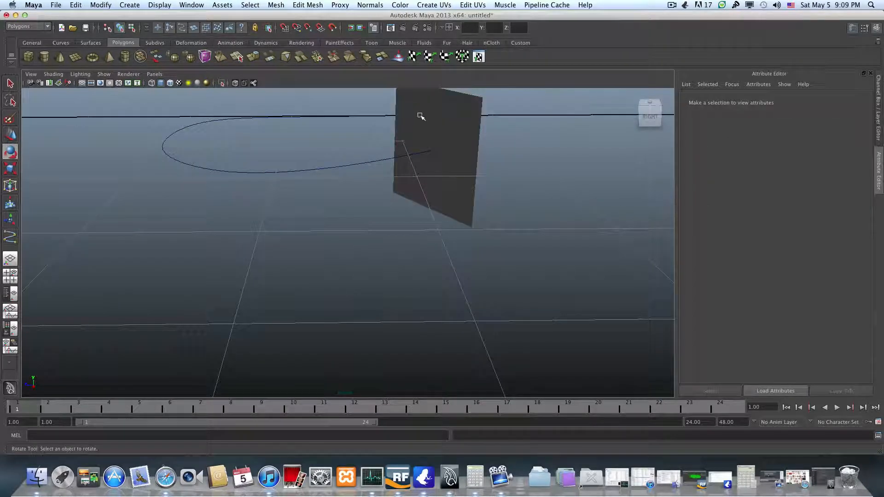
{"action": "left_click", "coordinate": [421, 116]}
{"action": "left_click_drag", "start_coordinate": [381, 193], "coordinate": [379, 208], "text": "alt"}
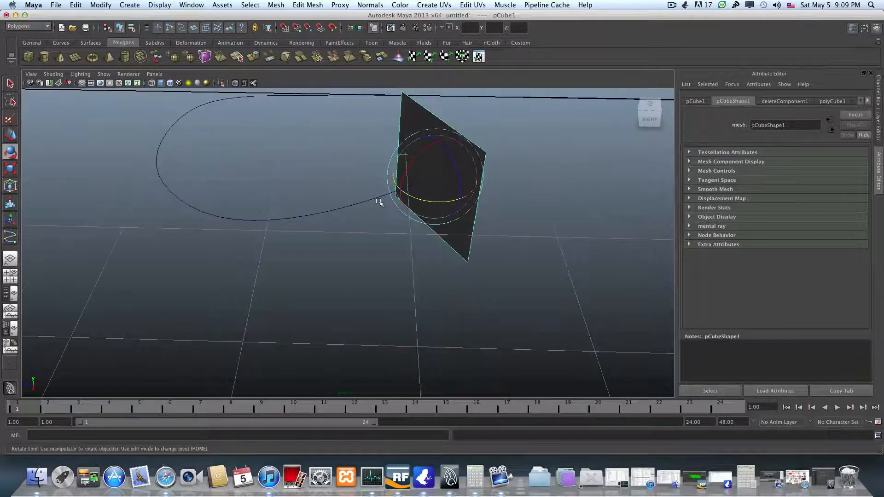
{"action": "key", "text": "r"}
{"action": "left_click_drag", "start_coordinate": [434, 176], "coordinate": [367, 182]}
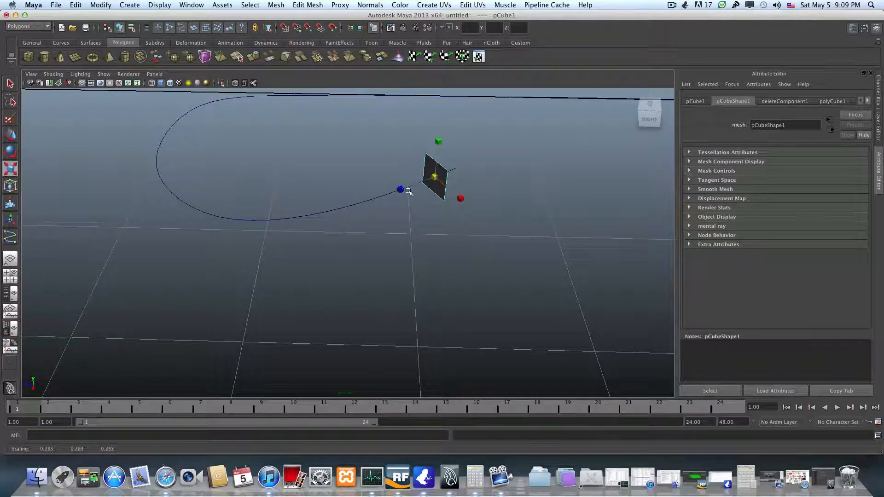
Extrude the square face along the selected cane curve with 20 divisions, a taper of 1 and no twist
{"action": "right_click_drag", "start_coordinate": [410, 191], "coordinate": [511, 212], "text": "alt"}
{"action": "middle_click_drag", "start_coordinate": [512, 211], "coordinate": [493, 244], "text": "alt"}
{"action": "left_click_drag", "start_coordinate": [415, 167], "coordinate": [417, 224]}
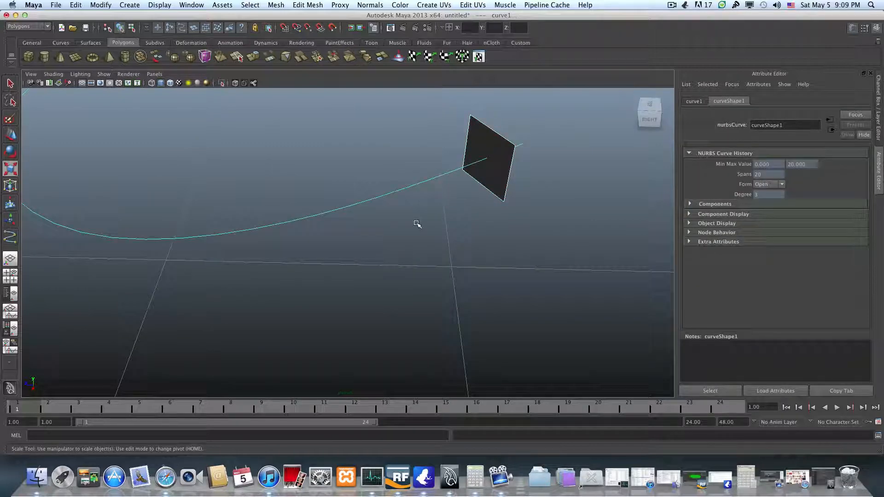
{"action": "left_click", "coordinate": [300, 6]}
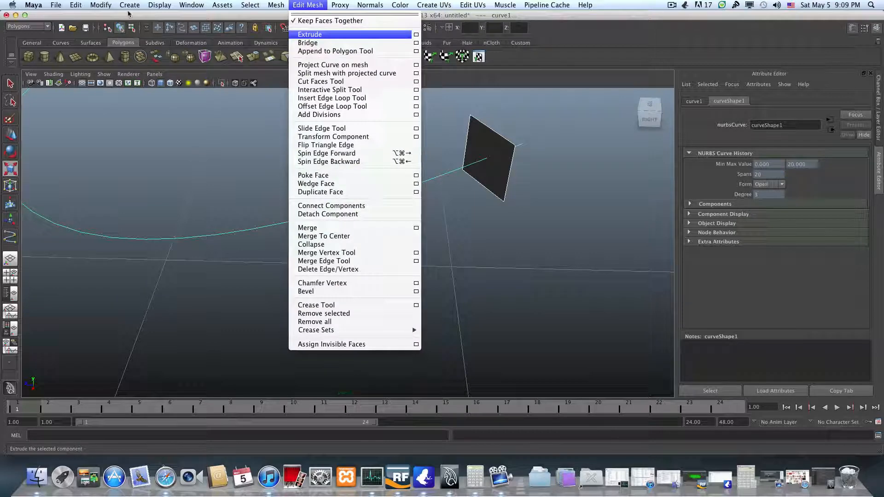
{"action": "left_click", "coordinate": [21, 31]}
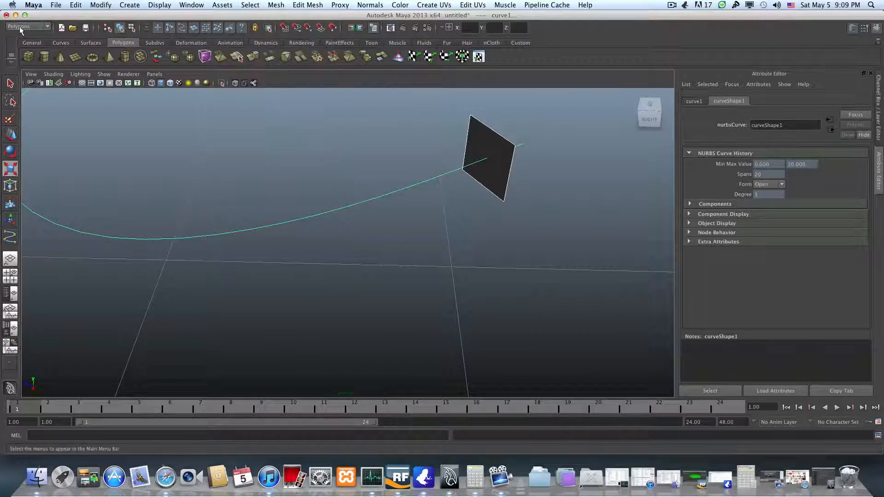
{"action": "left_click", "coordinate": [20, 26]}
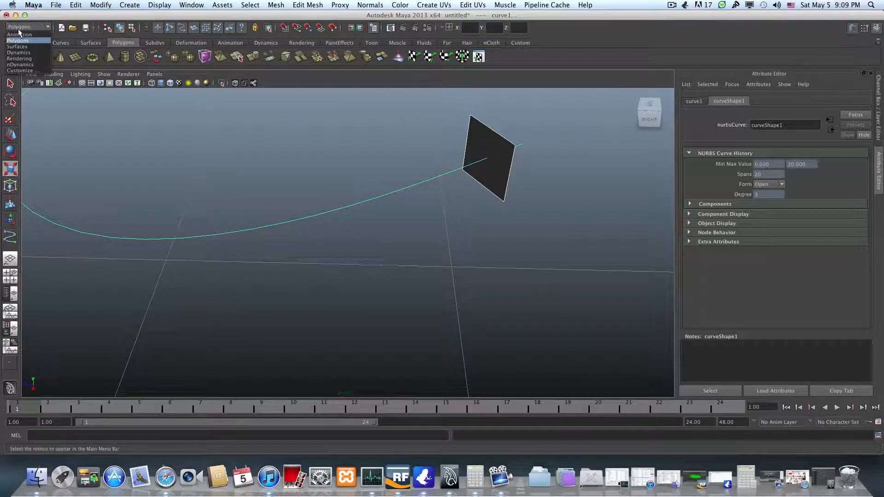
{"action": "left_click", "coordinate": [18, 41]}
{"action": "left_click", "coordinate": [311, 5]}
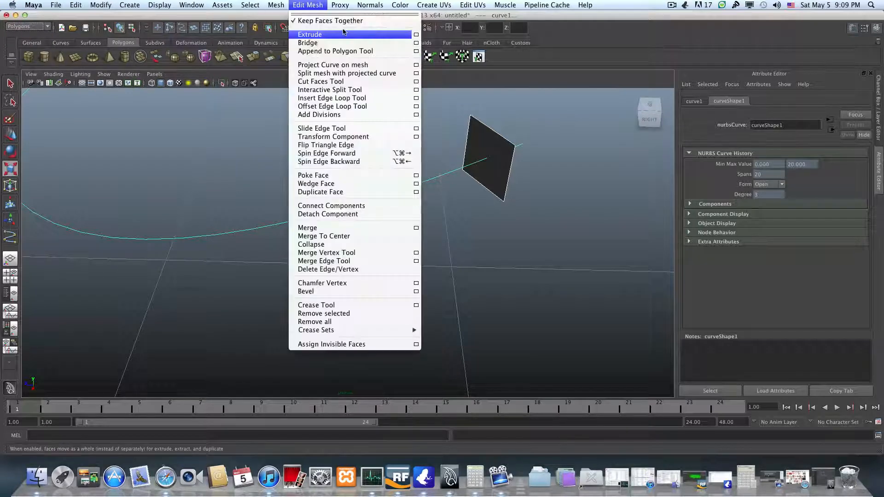
{"action": "left_click", "coordinate": [418, 35]}
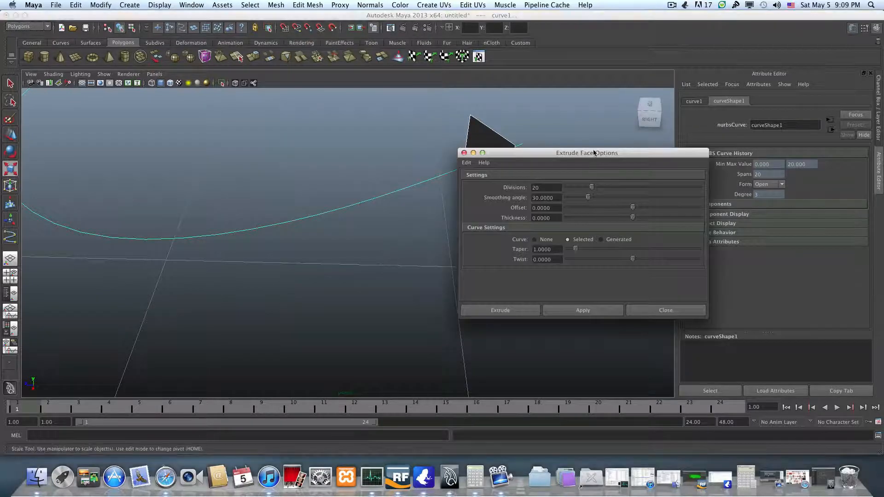
{"action": "left_click_drag", "start_coordinate": [594, 153], "coordinate": [181, 117]}
{"action": "scroll", "coordinate": [499, 184], "scroll_direction": "down", "scroll_amount": 5}
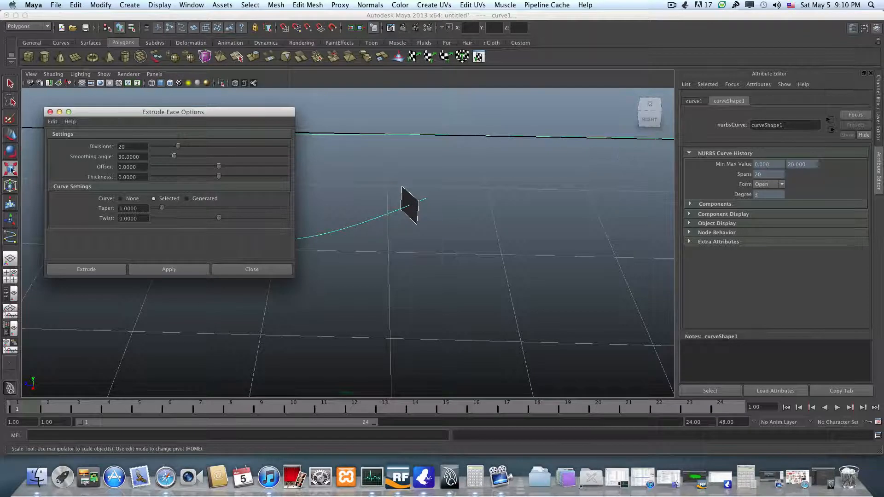
{"action": "double_click", "coordinate": [121, 147]}
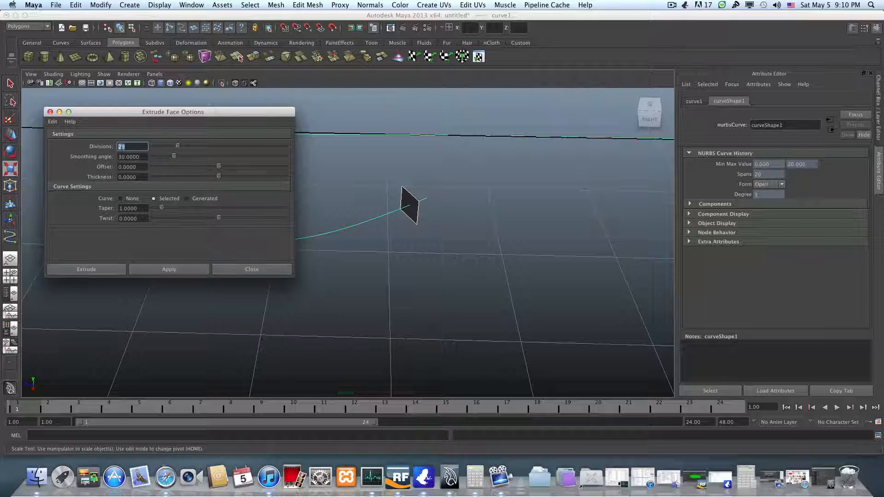
{"action": "left_click", "coordinate": [103, 271]}
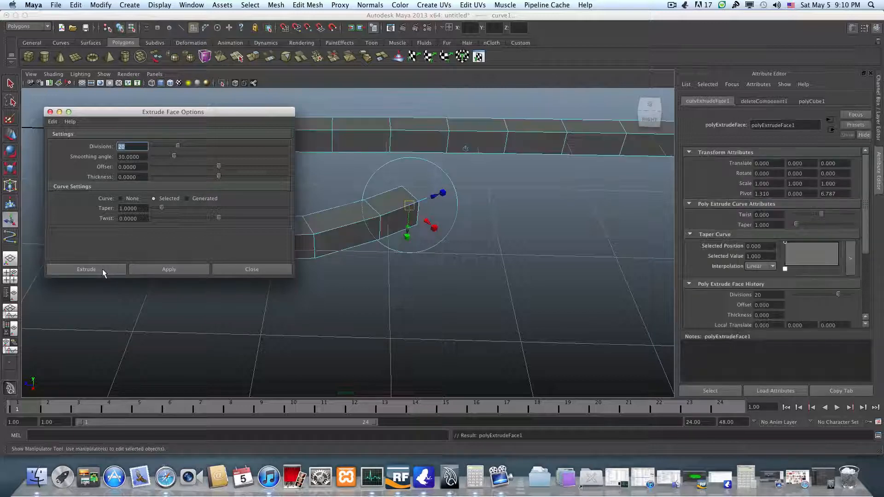
Examine the extruded candy cane from several angles and leave the extrude manipulator
{"action": "scroll", "coordinate": [427, 313], "scroll_direction": "down", "scroll_amount": 8}
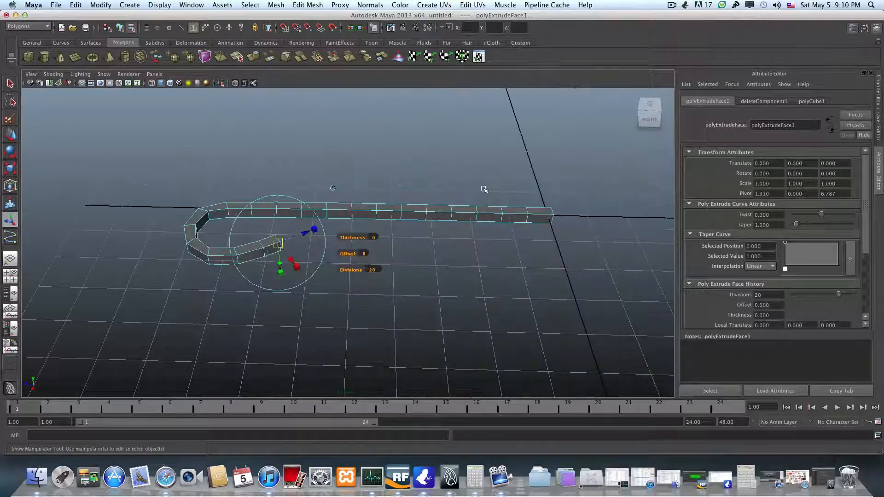
{"action": "left_click_drag", "start_coordinate": [340, 306], "coordinate": [470, 303], "text": "alt"}
{"action": "left_click_drag", "start_coordinate": [371, 234], "coordinate": [494, 270], "text": "alt"}
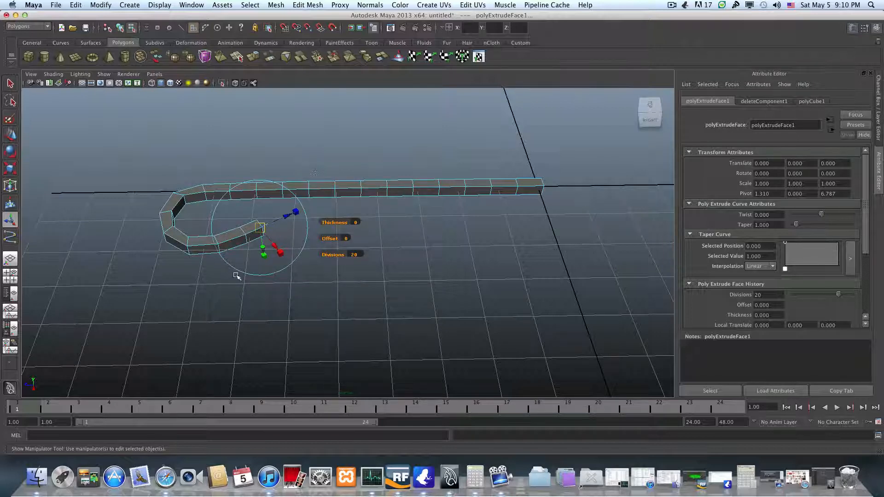
{"action": "left_click_drag", "start_coordinate": [229, 288], "coordinate": [209, 295], "text": "alt"}
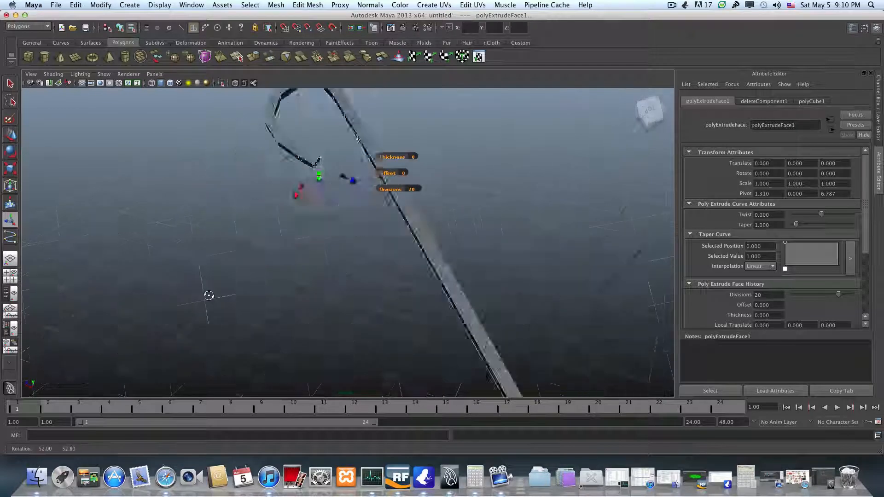
{"action": "left_click_drag", "start_coordinate": [339, 220], "coordinate": [340, 343], "text": "alt"}
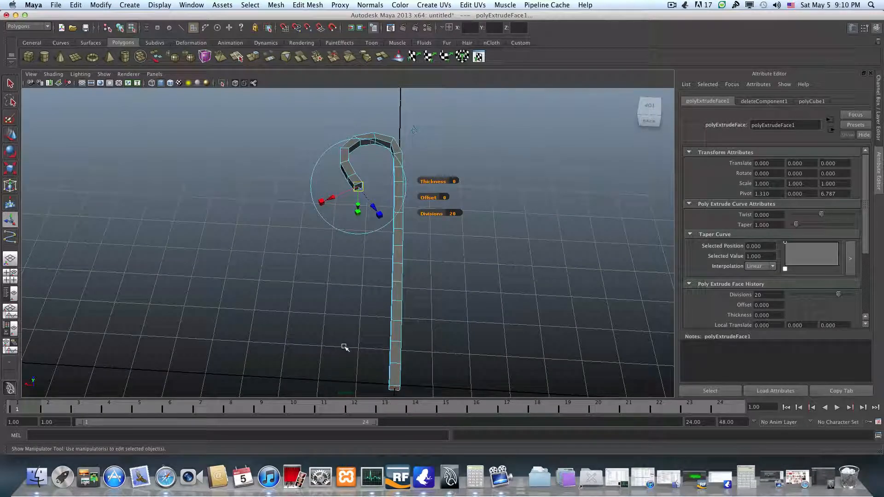
{"action": "left_click", "coordinate": [346, 348]}
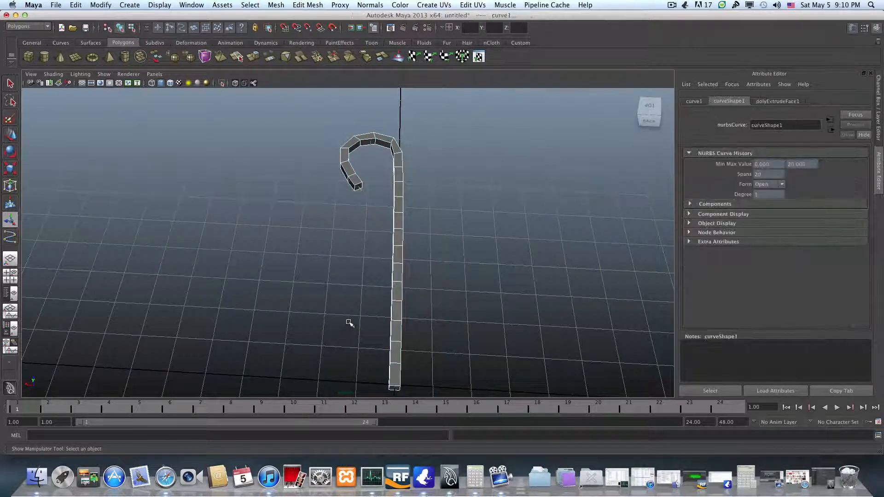
{"action": "left_click_drag", "start_coordinate": [350, 323], "coordinate": [300, 304], "text": "alt"}
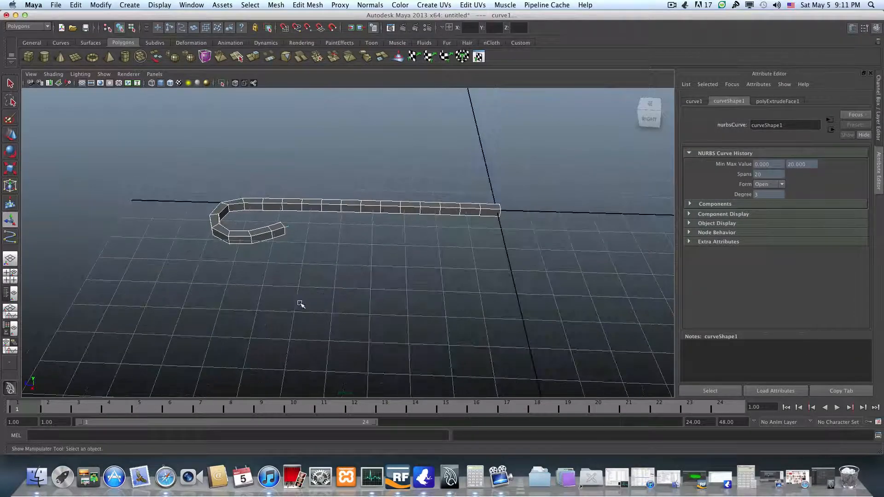
{"action": "left_click_drag", "start_coordinate": [361, 255], "coordinate": [322, 330], "text": "alt"}
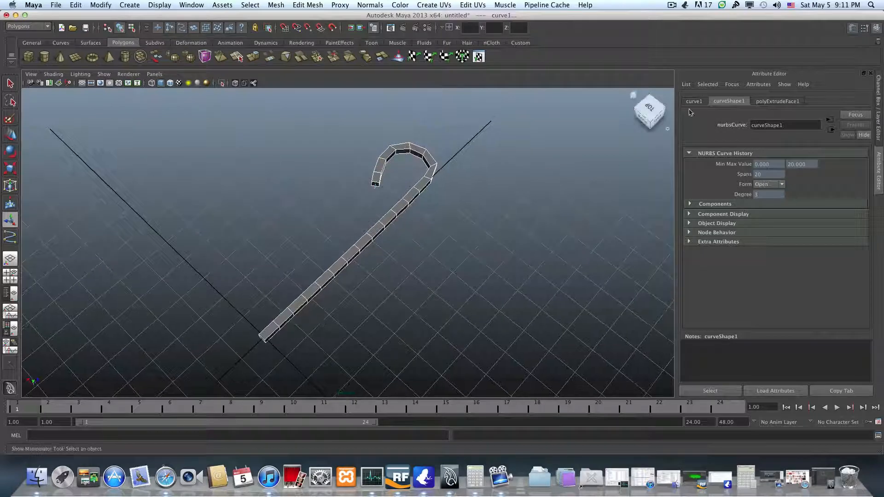
Show the Channel Box and select the extruded candy cane mesh to display its transform values
{"action": "left_click", "coordinate": [878, 31]}
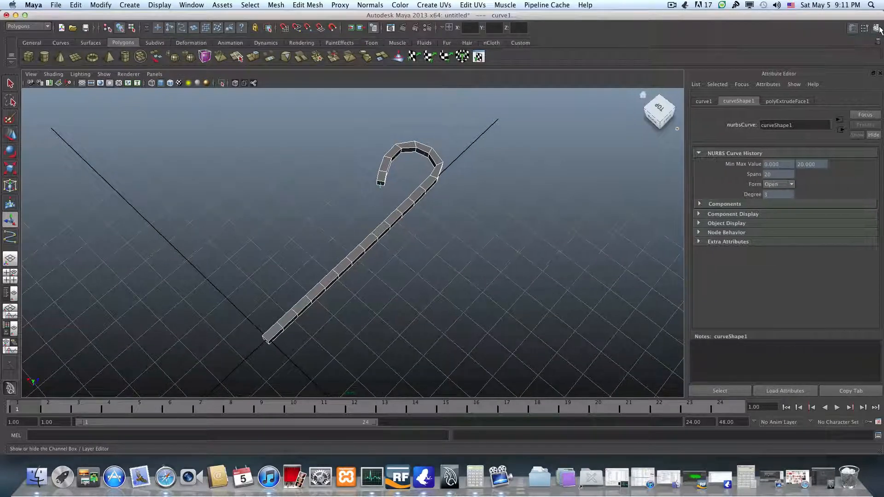
{"action": "left_click", "coordinate": [880, 29]}
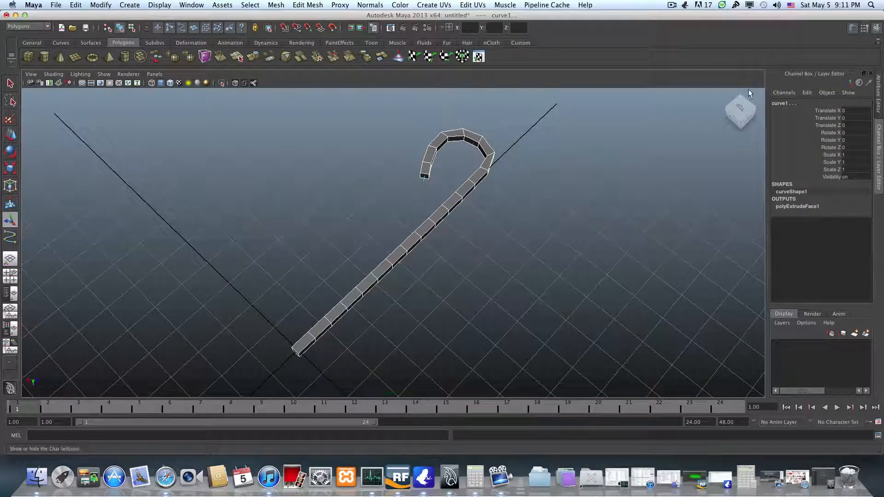
{"action": "left_click", "coordinate": [322, 324]}
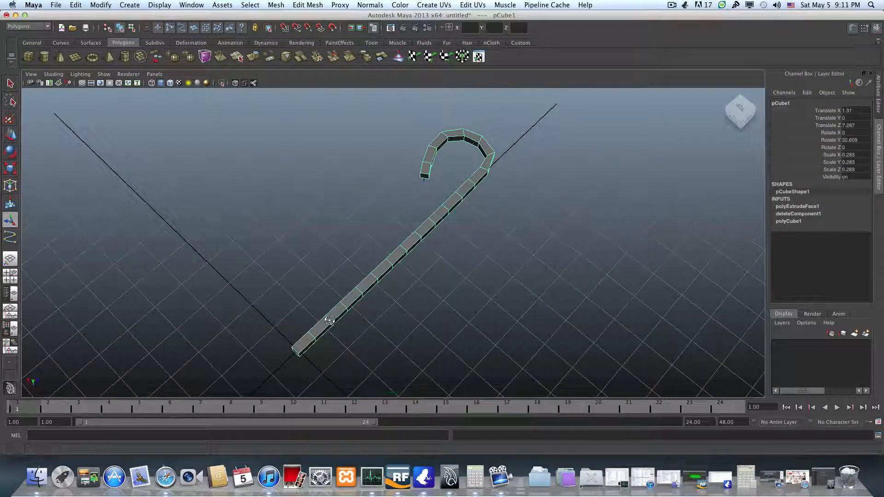
{"action": "left_click_drag", "start_coordinate": [333, 319], "coordinate": [350, 292], "text": "alt"}
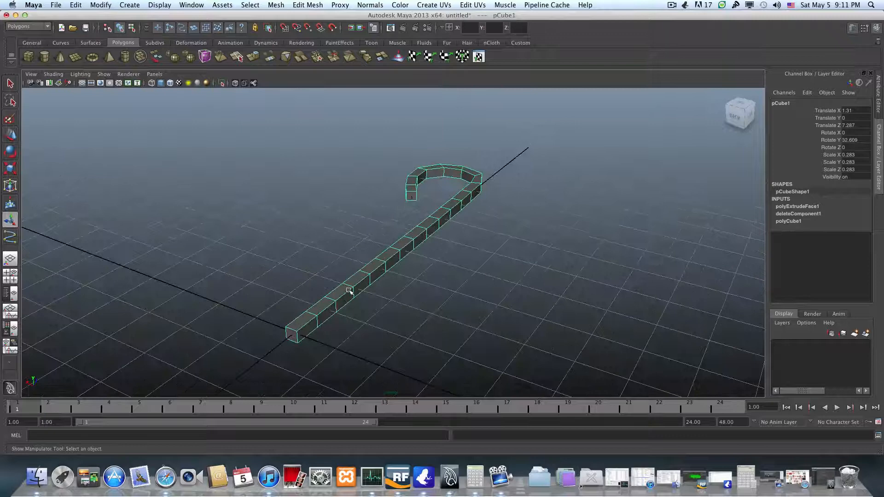
{"action": "left_click", "coordinate": [316, 302]}
{"action": "left_click", "coordinate": [322, 306]}
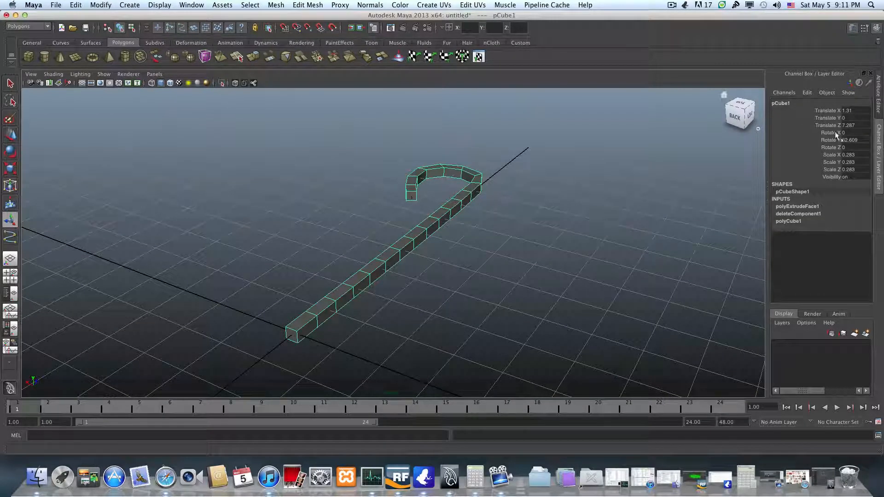
Expand the settings of the cane's face extrusion in its construction history and select the Twist attribute
{"action": "left_click", "coordinate": [792, 208]}
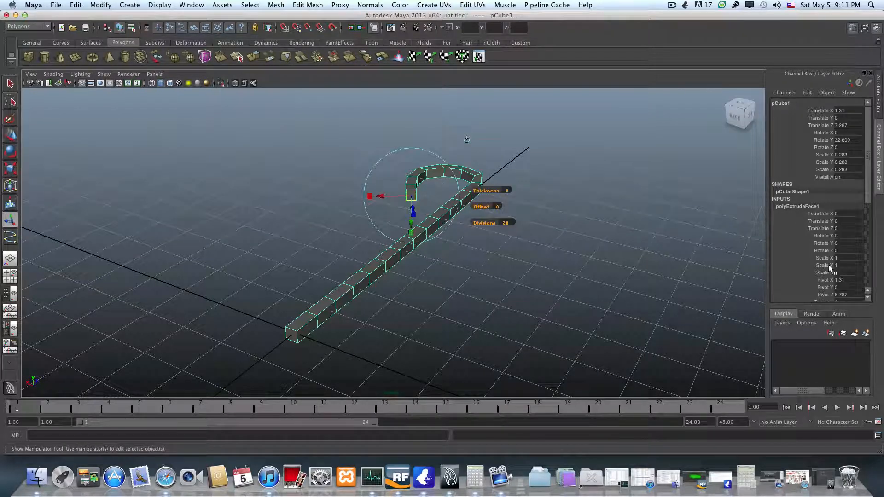
{"action": "scroll", "coordinate": [831, 267], "scroll_direction": "down", "scroll_amount": 8}
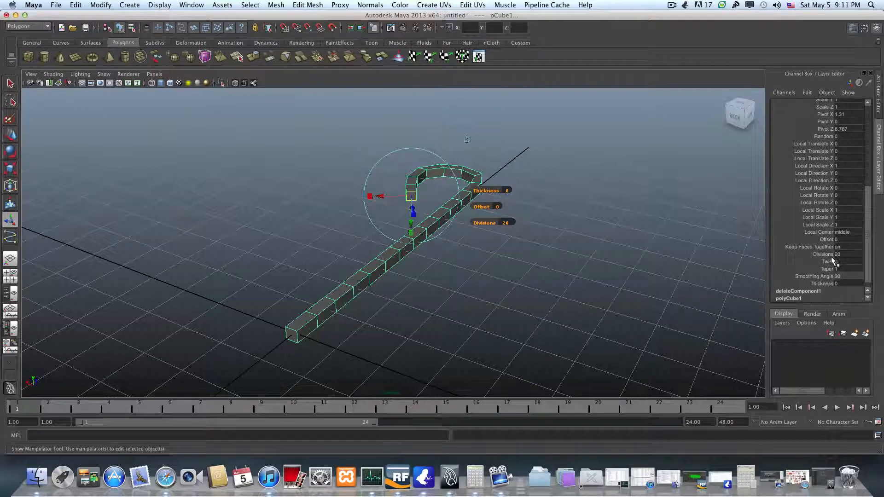
{"action": "scroll", "coordinate": [831, 256], "scroll_direction": "up", "scroll_amount": 5}
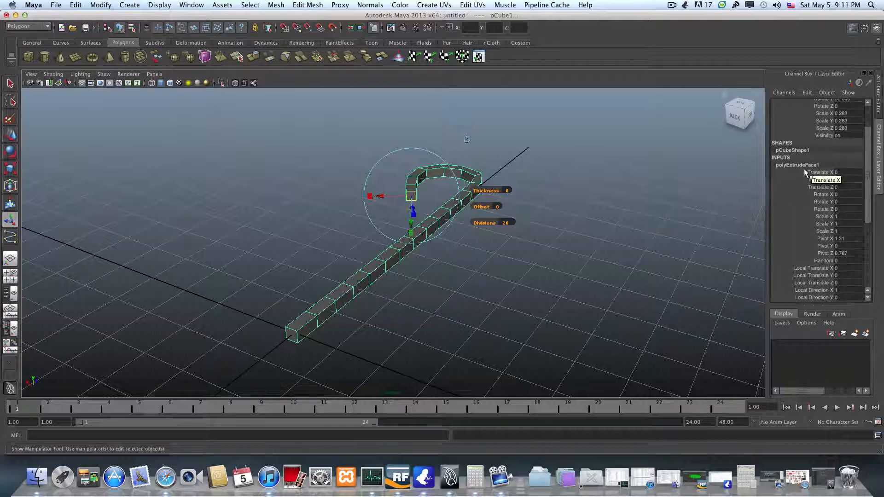
{"action": "scroll", "coordinate": [816, 258], "scroll_direction": "down", "scroll_amount": 5}
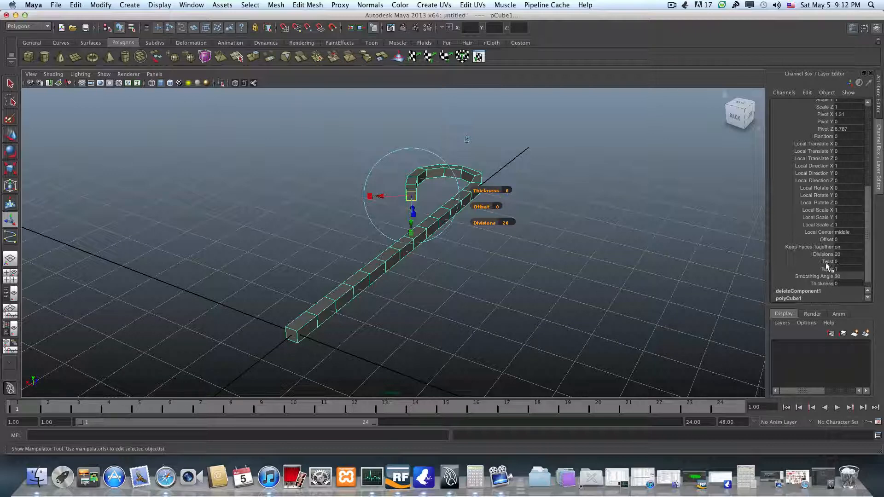
{"action": "left_click", "coordinate": [828, 262]}
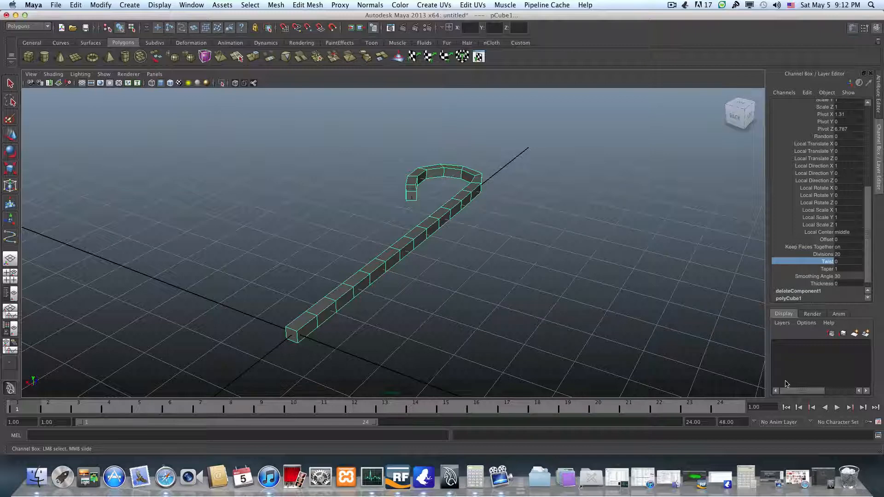
{"action": "left_click", "coordinate": [742, 484]}
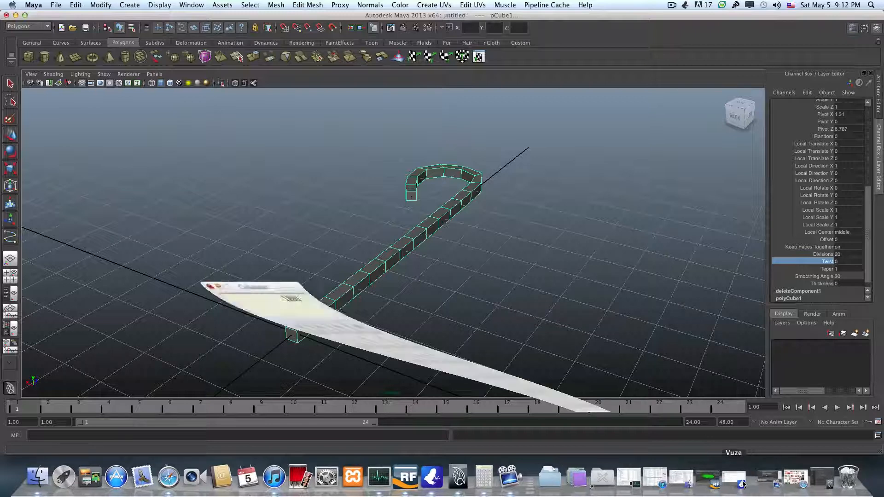
{"action": "left_click_drag", "start_coordinate": [220, 99], "coordinate": [338, 96]}
{"action": "left_click", "coordinate": [313, 101]}
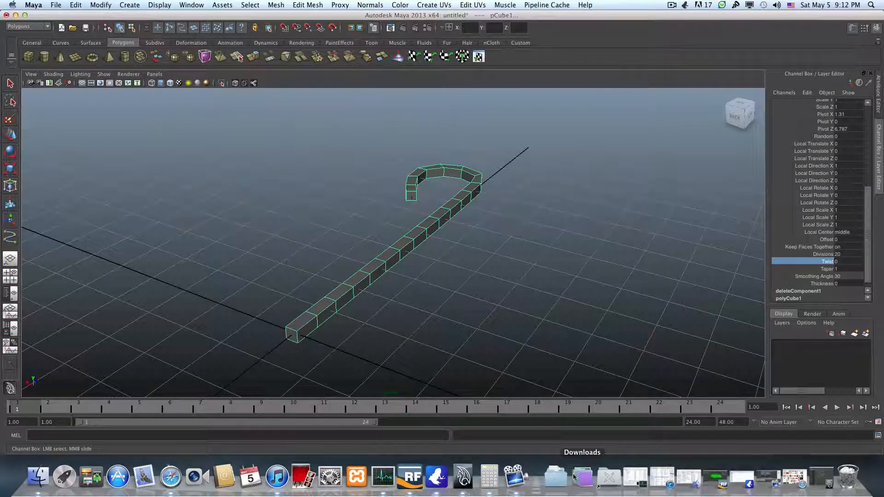
{"action": "left_click", "coordinate": [489, 481]}
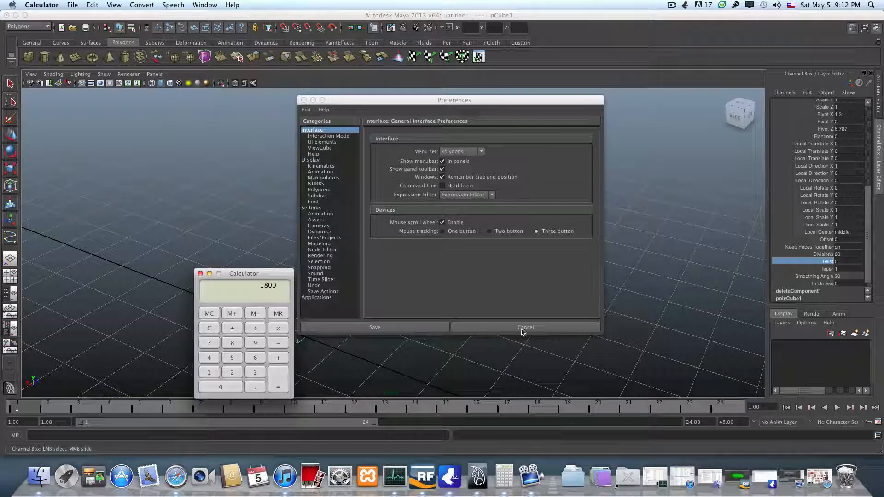
{"action": "left_click", "coordinate": [490, 328]}
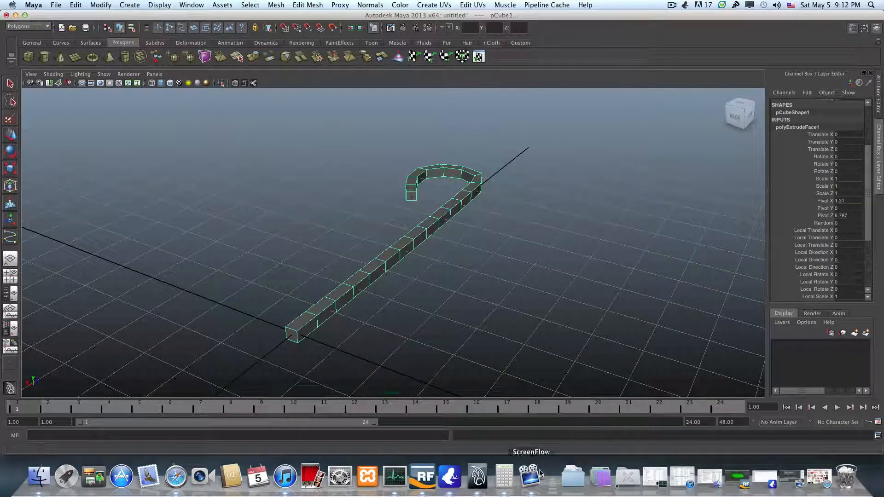
Switch to the Calculator, clear it and multiply 360 by 5 for five full turns
{"action": "left_click", "coordinate": [504, 480]}
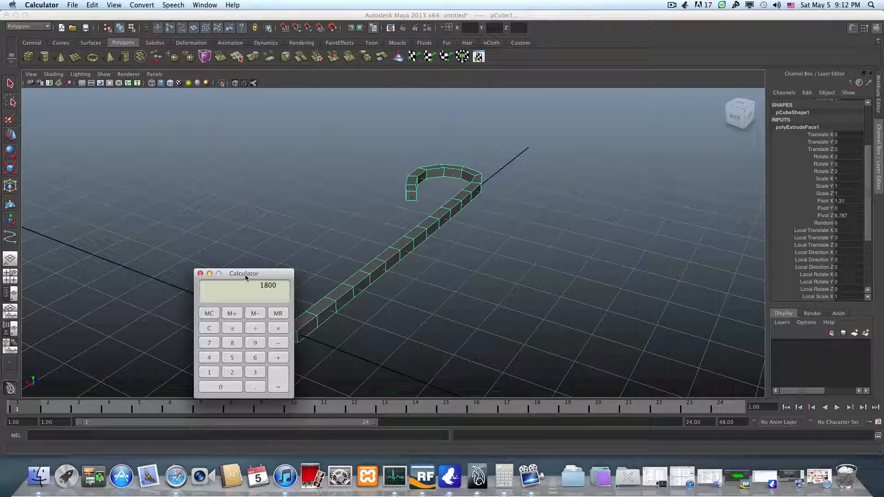
{"action": "left_click_drag", "start_coordinate": [246, 278], "coordinate": [266, 195]}
{"action": "left_click", "coordinate": [233, 250]}
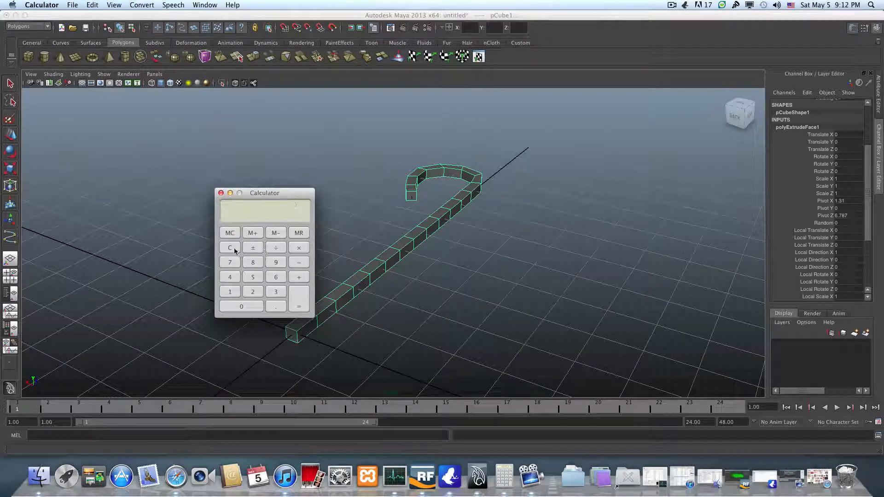
{"action": "left_click", "coordinate": [276, 279]}
{"action": "left_click", "coordinate": [249, 305]}
{"action": "left_click", "coordinate": [299, 248]}
{"action": "left_click", "coordinate": [252, 277]}
{"action": "left_click_drag", "start_coordinate": [293, 196], "coordinate": [268, 198]}
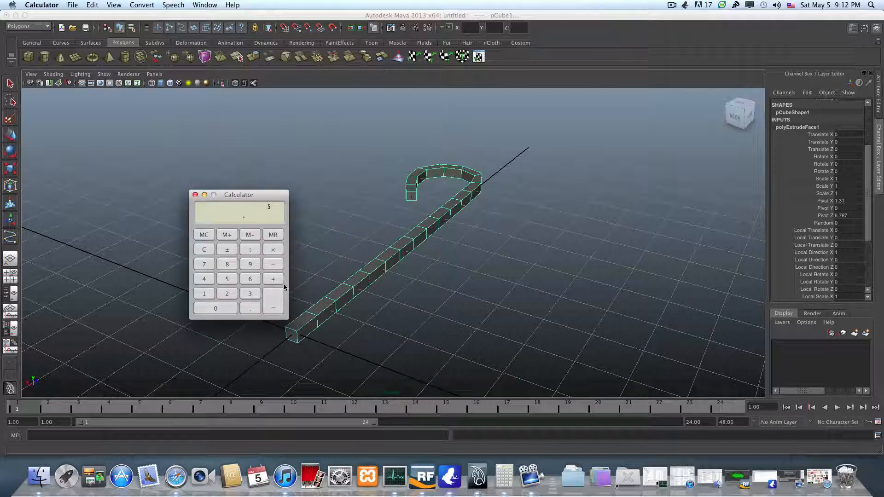
{"action": "left_click", "coordinate": [270, 308]}
Set the Twist of the cane's face extrusion to 1800
{"action": "scroll", "coordinate": [844, 295], "scroll_direction": "down", "scroll_amount": 5}
{"action": "left_click", "coordinate": [845, 255]}
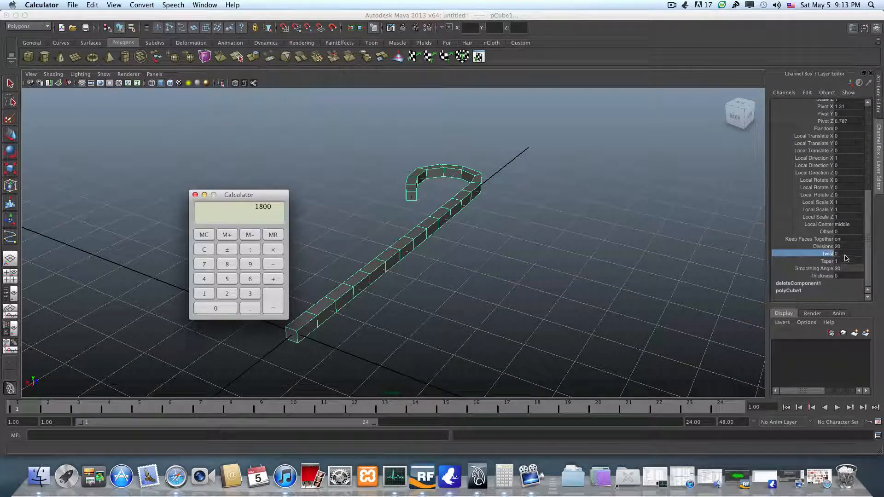
{"action": "left_click", "coordinate": [846, 254]}
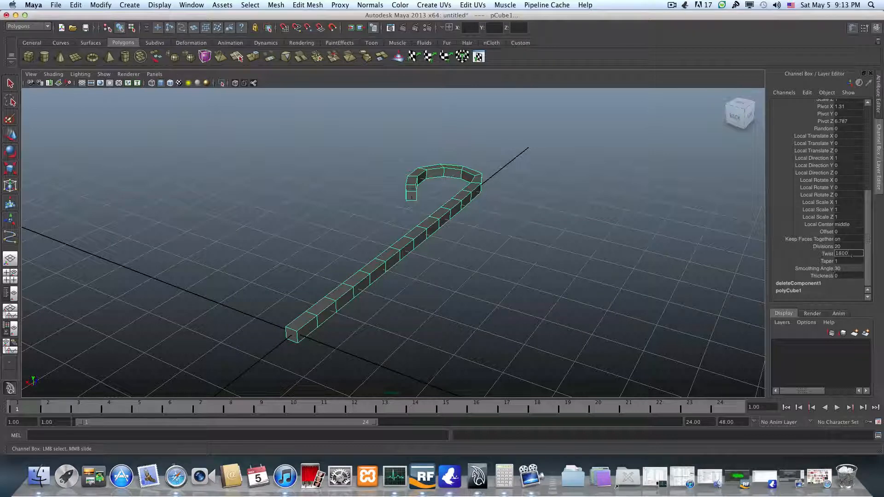
{"action": "key", "text": "Return"}
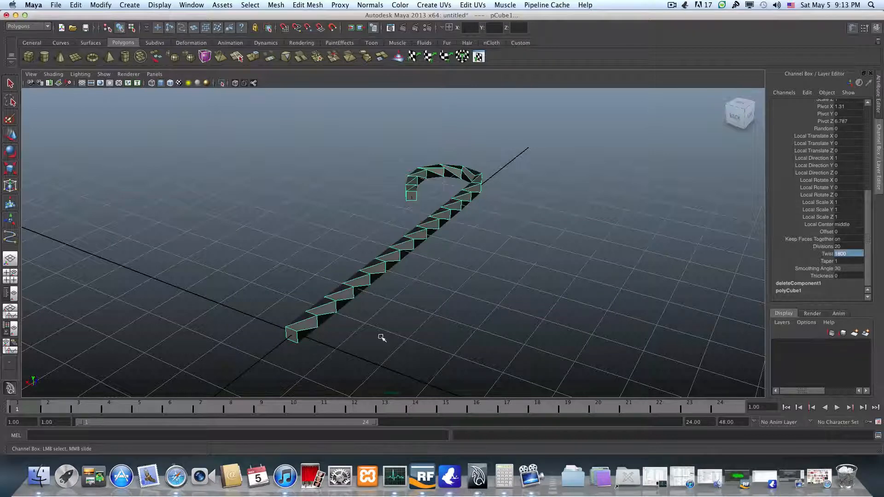
Show the twisted candy cane in smooth mesh preview and inspect its spiral from several angles
{"action": "left_click_drag", "start_coordinate": [376, 317], "coordinate": [305, 279], "text": "alt"}
{"action": "right_click_drag", "start_coordinate": [305, 280], "coordinate": [301, 310], "text": "alt"}
{"action": "left_click_drag", "start_coordinate": [301, 309], "coordinate": [402, 294], "text": "alt"}
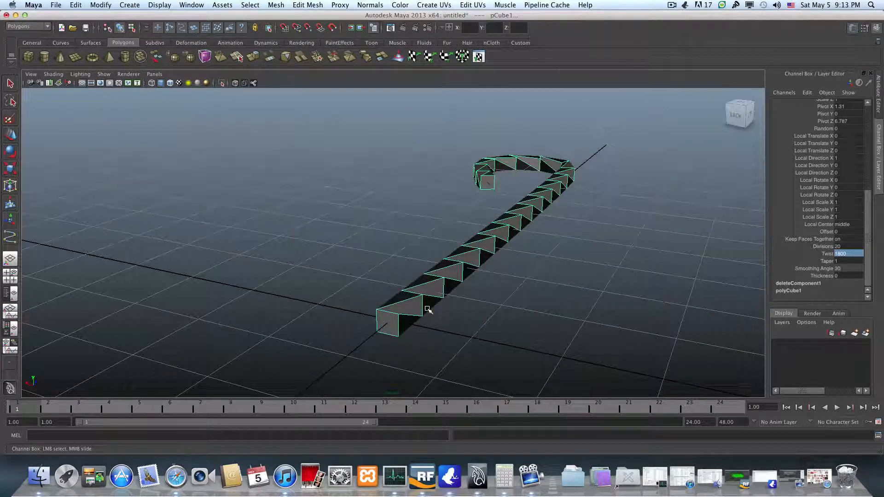
{"action": "key", "text": "3"}
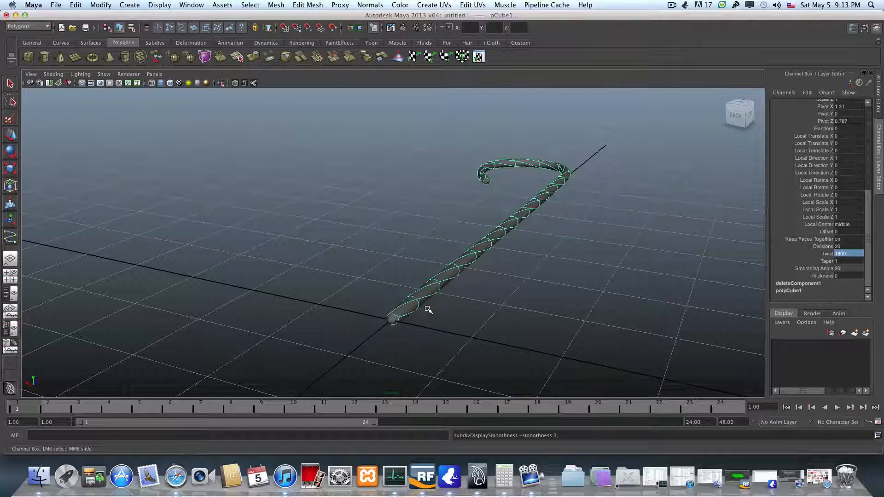
{"action": "left_click_drag", "start_coordinate": [428, 310], "coordinate": [388, 346], "text": "alt"}
{"action": "mouse_move", "coordinate": [472, 345]}
{"action": "left_mouse_down", "text": "alt"}
{"action": "mouse_move", "coordinate": [517, 304]}
{"action": "mouse_move", "coordinate": [506, 293]}
{"action": "mouse_move", "coordinate": [413, 300]}
{"action": "mouse_move", "coordinate": [450, 318]}
{"action": "mouse_move", "coordinate": [440, 303]}
{"action": "mouse_move", "coordinate": [421, 317]}
{"action": "mouse_move", "coordinate": [429, 312]}
{"action": "mouse_move", "coordinate": [438, 326]}
{"action": "mouse_move", "coordinate": [466, 320]}
{"action": "mouse_move", "coordinate": [466, 340]}
{"action": "left_mouse_up", "text": "alt"}
{"action": "middle_click_drag", "start_coordinate": [465, 340], "coordinate": [466, 313], "text": "alt"}
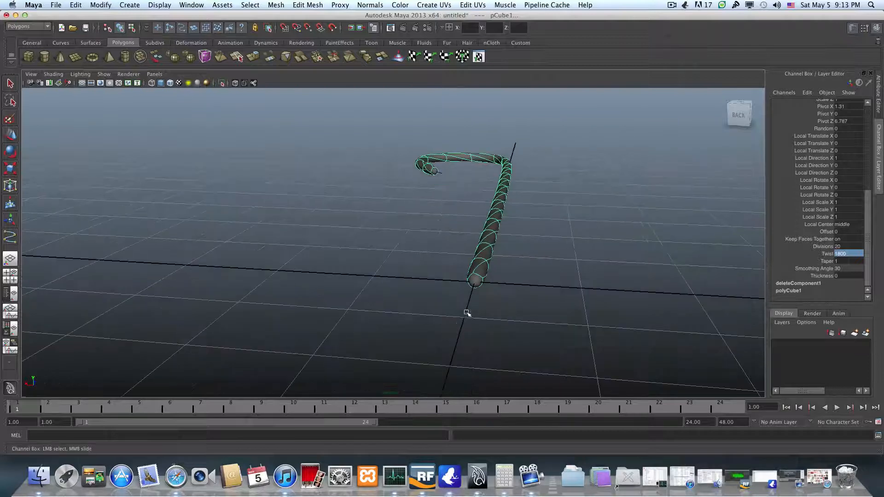
Switch the cane to face selection and select the end faces at both the straight end and the hook tip
{"action": "right_click_drag", "start_coordinate": [475, 283], "coordinate": [475, 299]}
{"action": "left_click", "coordinate": [477, 284]}
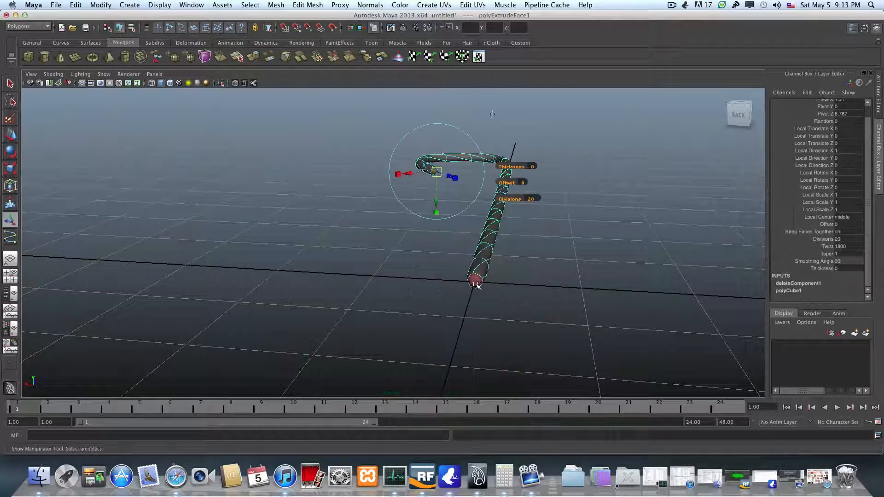
{"action": "mouse_move", "coordinate": [397, 272]}
{"action": "left_mouse_down", "text": "alt"}
{"action": "mouse_move", "coordinate": [405, 275]}
{"action": "mouse_move", "coordinate": [393, 283]}
{"action": "left_mouse_up", "text": "alt"}
{"action": "middle_click_drag", "start_coordinate": [392, 284], "coordinate": [498, 331], "text": "alt"}
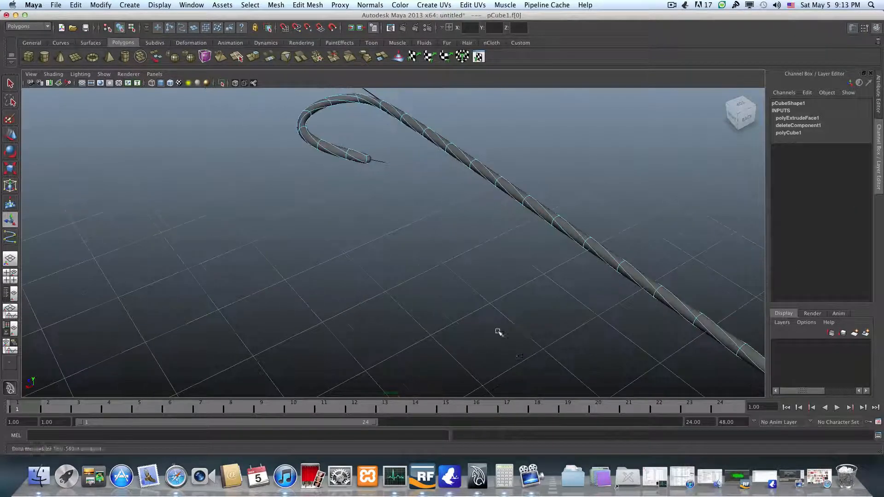
{"action": "left_click_drag", "start_coordinate": [497, 332], "coordinate": [385, 240], "text": "alt"}
{"action": "middle_click_drag", "start_coordinate": [321, 247], "coordinate": [389, 300], "text": "alt"}
{"action": "right_click_drag", "start_coordinate": [389, 300], "coordinate": [428, 281], "text": "alt"}
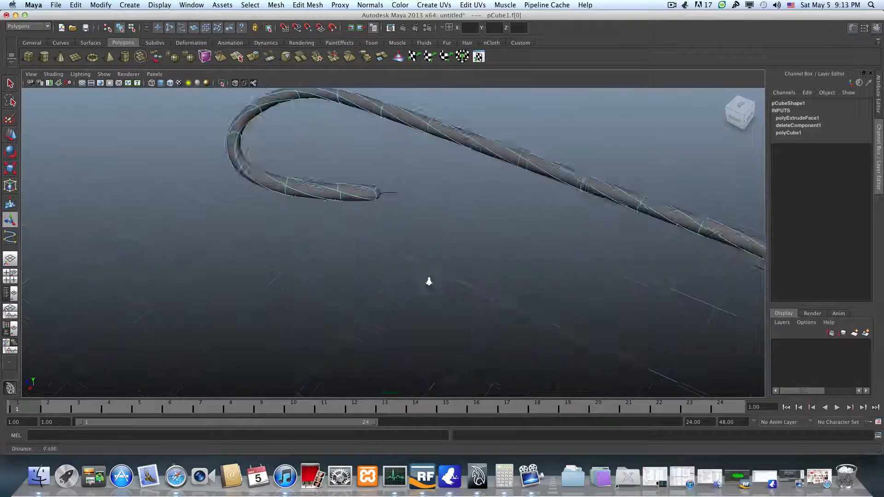
{"action": "left_click_drag", "start_coordinate": [429, 280], "coordinate": [397, 258], "text": "alt"}
{"action": "left_click", "coordinate": [409, 221], "text": "shift"}
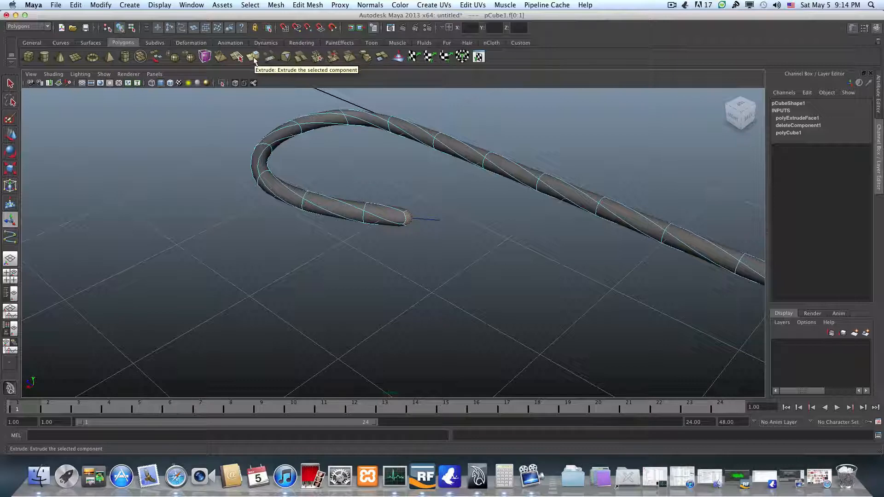
Extrude the two selected end faces with 1 division, keeping taper at 1 and twist at 0
{"action": "left_click", "coordinate": [319, 6]}
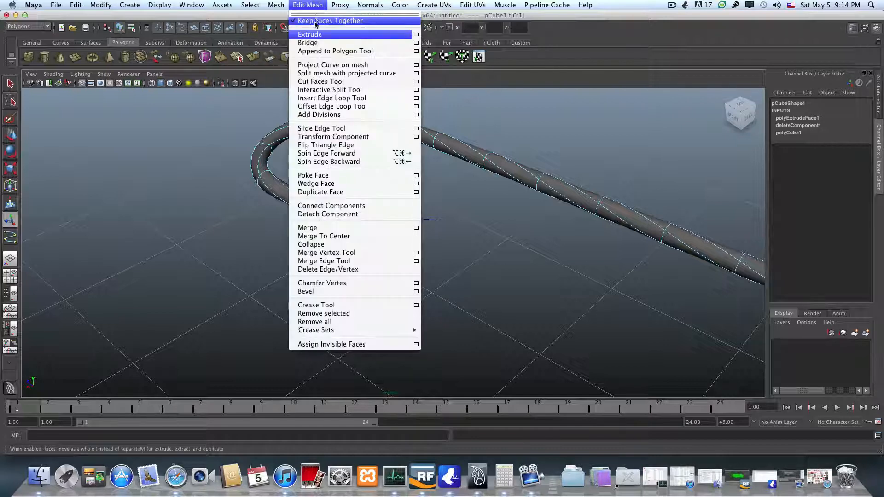
{"action": "left_click", "coordinate": [416, 37]}
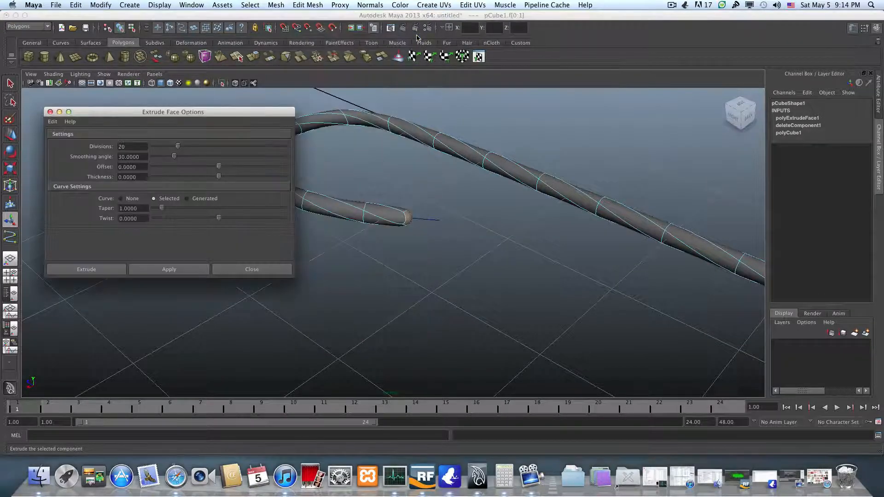
{"action": "left_click_drag", "start_coordinate": [178, 115], "coordinate": [373, 168]}
{"action": "left_click_drag", "start_coordinate": [373, 201], "coordinate": [346, 201]}
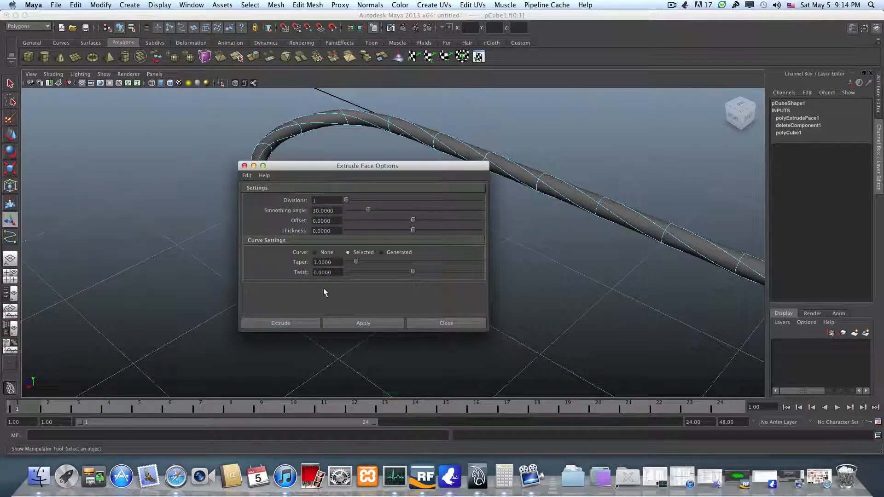
{"action": "left_click_drag", "start_coordinate": [315, 171], "coordinate": [543, 157]}
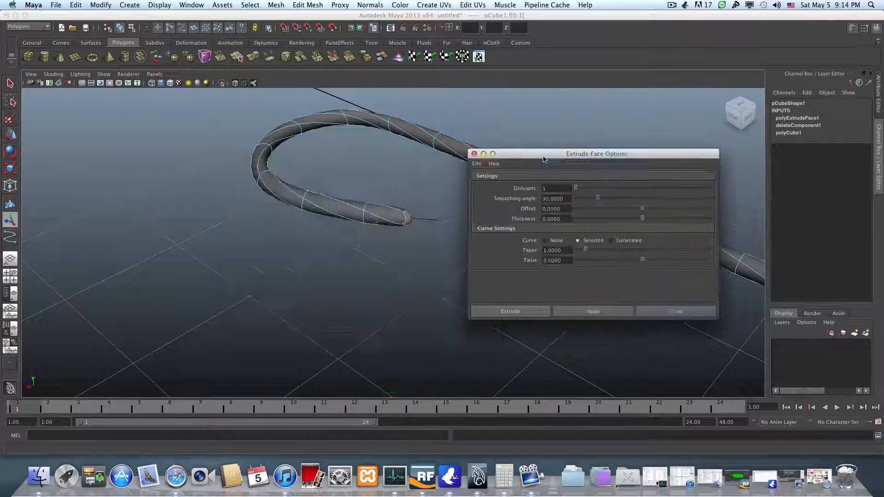
{"action": "left_click", "coordinate": [520, 311]}
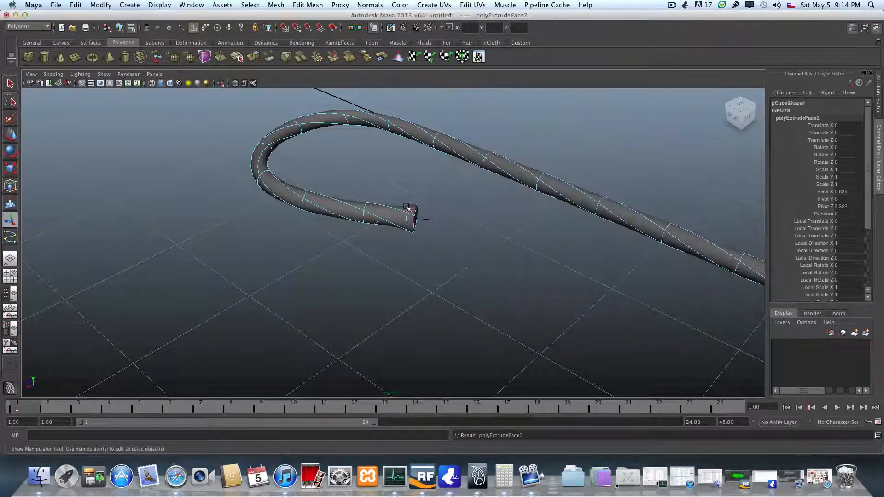
Inspect the extruded caps at both ends of the cane and return the mesh to object mode
{"action": "left_click_drag", "start_coordinate": [408, 209], "coordinate": [496, 244], "text": "alt"}
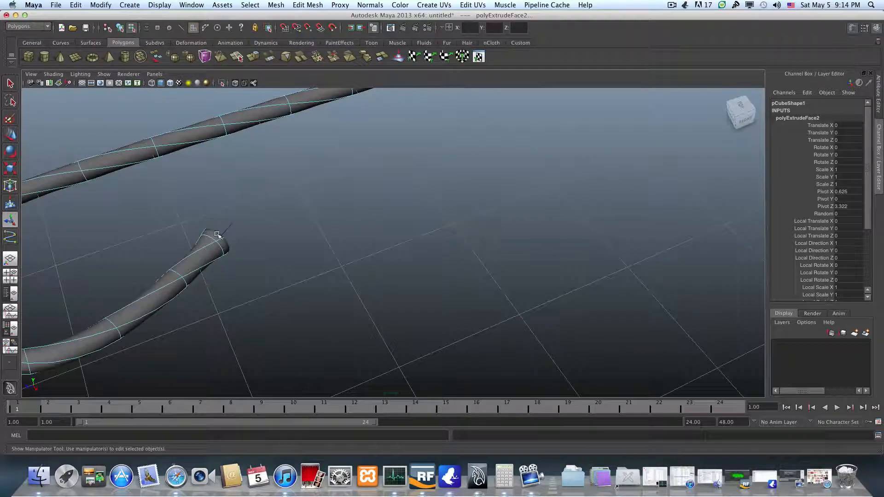
{"action": "scroll", "coordinate": [333, 272], "scroll_direction": "down", "scroll_amount": 10}
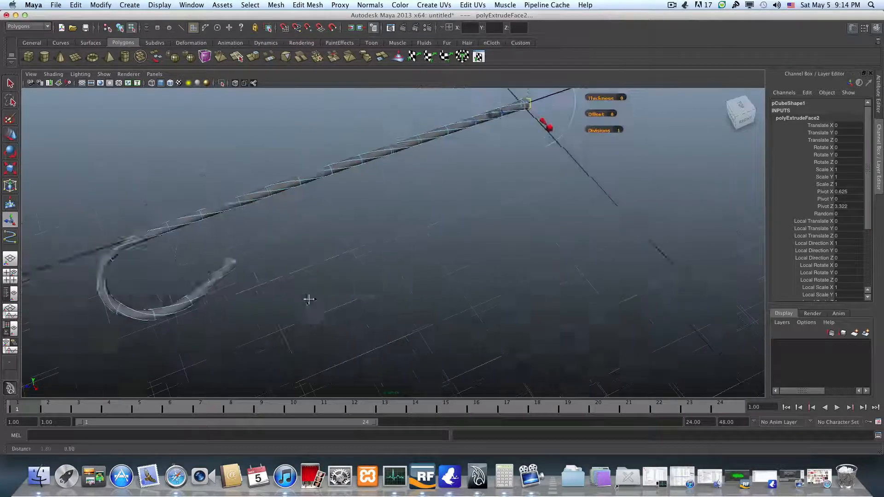
{"action": "left_click_drag", "start_coordinate": [238, 281], "coordinate": [405, 328], "text": "alt"}
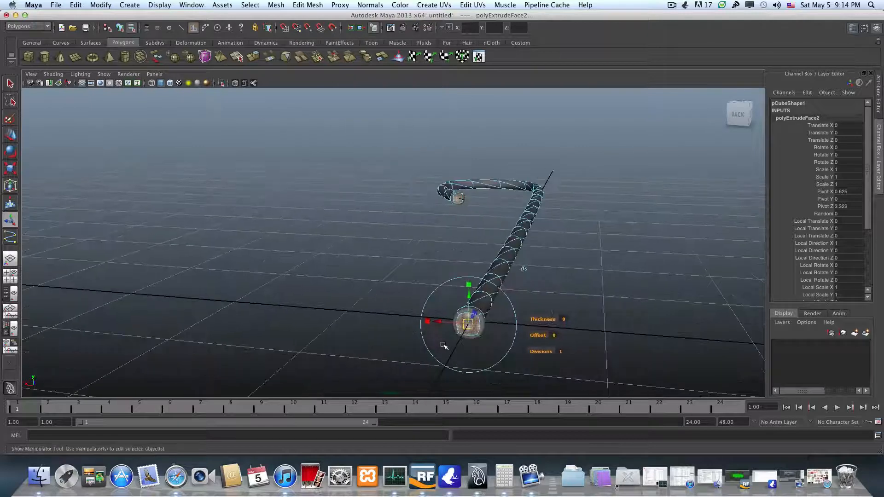
{"action": "key", "text": "F8"}
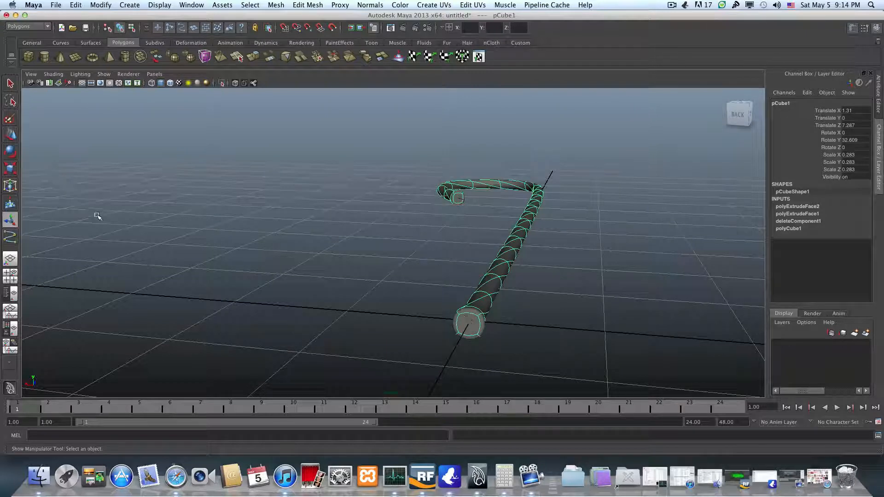
Duplicate the candy cane and move the copy along X to about 5.267, beside the original
{"action": "key", "text": "ctrl+d"}
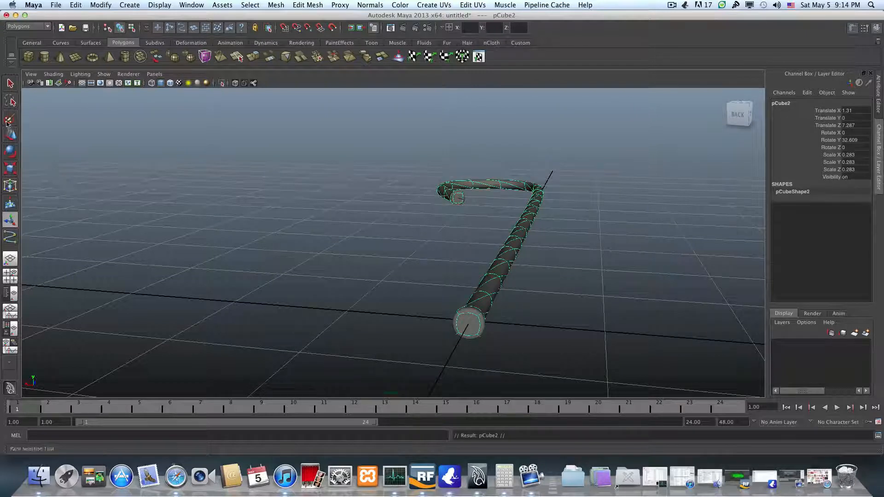
{"action": "key", "text": "w"}
{"action": "left_click_drag", "start_coordinate": [438, 199], "coordinate": [223, 168]}
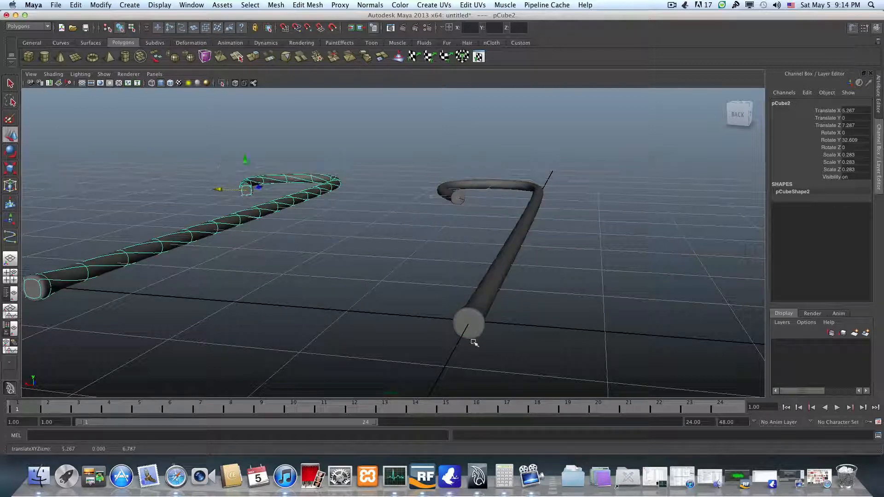
{"action": "left_click_drag", "start_coordinate": [387, 333], "coordinate": [375, 313], "text": "alt"}
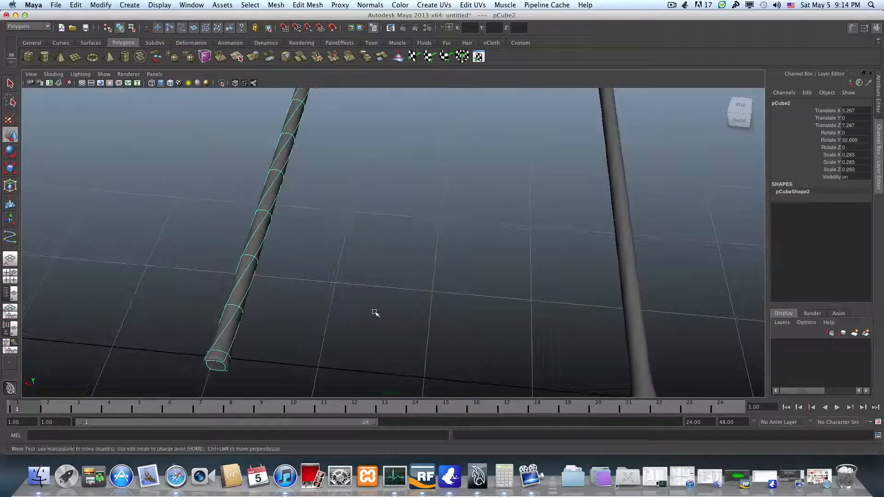
{"action": "right_click_drag", "start_coordinate": [585, 307], "coordinate": [499, 308], "text": "alt"}
{"action": "middle_click_drag", "start_coordinate": [592, 299], "coordinate": [541, 332], "text": "alt"}
{"action": "right_click_drag", "start_coordinate": [540, 332], "coordinate": [465, 323], "text": "alt"}
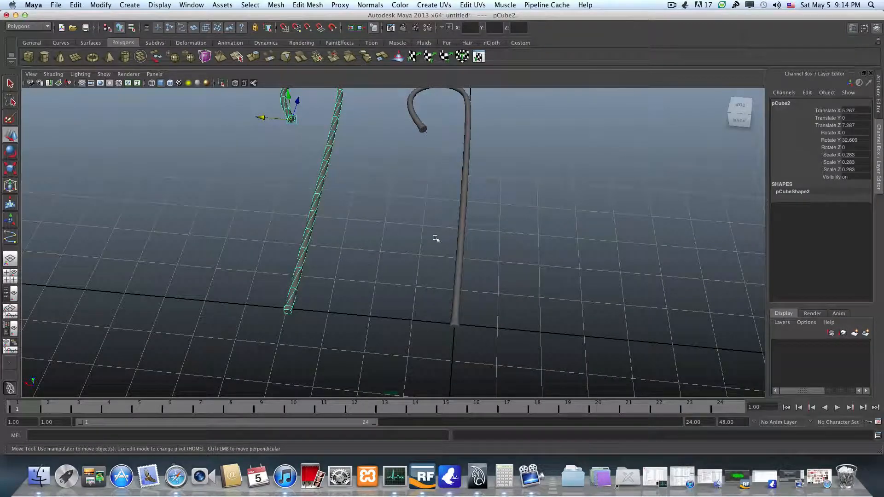
Switch the copied cane to face selection and select one full spiral strip of faces running along its length
{"action": "left_click_drag", "start_coordinate": [435, 239], "coordinate": [372, 274], "text": "alt"}
{"action": "right_click_drag", "start_coordinate": [372, 274], "coordinate": [490, 310], "text": "alt"}
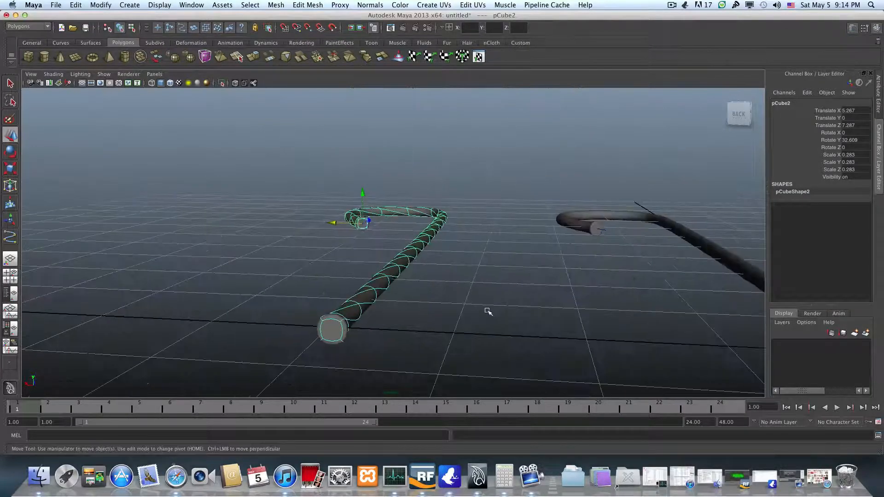
{"action": "left_click_drag", "start_coordinate": [489, 310], "coordinate": [434, 310], "text": "alt"}
{"action": "middle_click_drag", "start_coordinate": [411, 312], "coordinate": [300, 315], "text": "alt"}
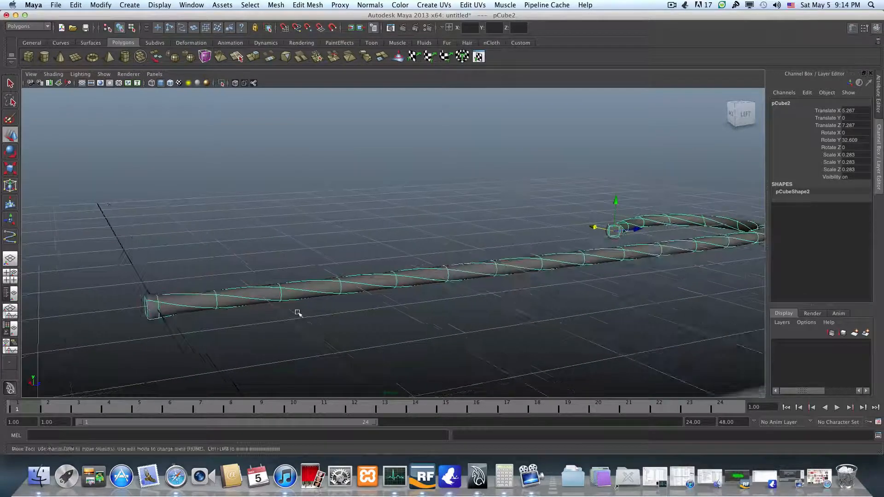
{"action": "middle_click_drag", "start_coordinate": [194, 310], "coordinate": [274, 283], "text": "alt"}
{"action": "right_click_drag", "start_coordinate": [275, 279], "coordinate": [276, 297]}
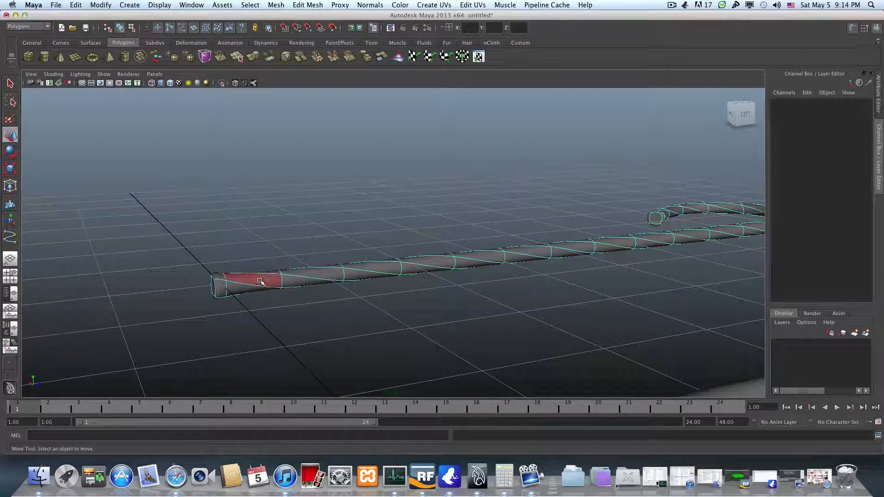
{"action": "left_click_drag", "start_coordinate": [268, 283], "coordinate": [233, 317], "text": "alt"}
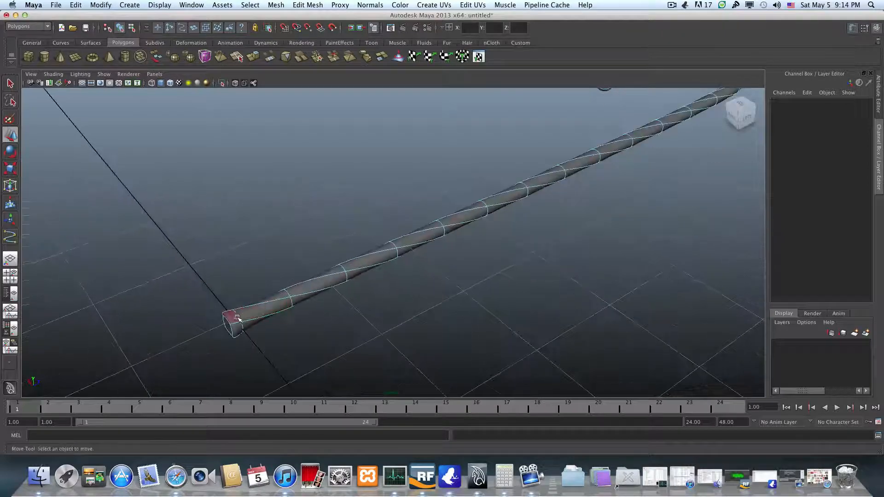
{"action": "left_click", "coordinate": [232, 318]}
{"action": "double_click", "coordinate": [260, 312]}
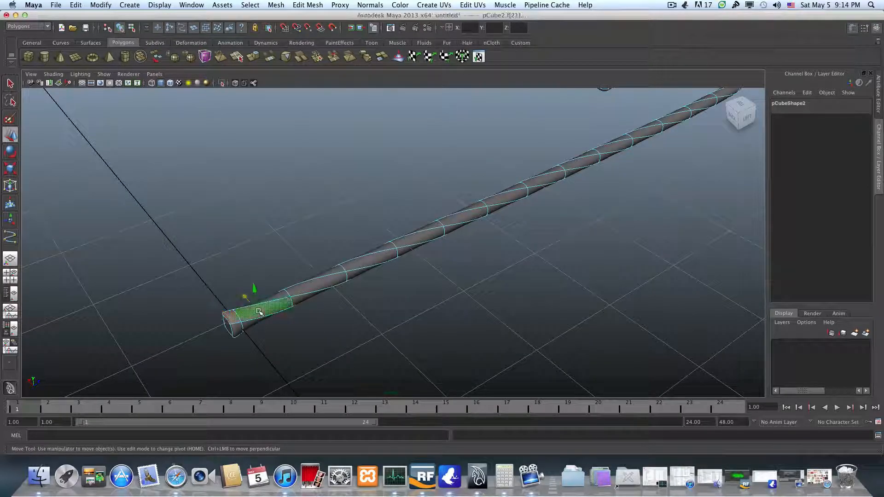
{"action": "left_click_drag", "start_coordinate": [262, 312], "coordinate": [281, 286], "text": "alt"}
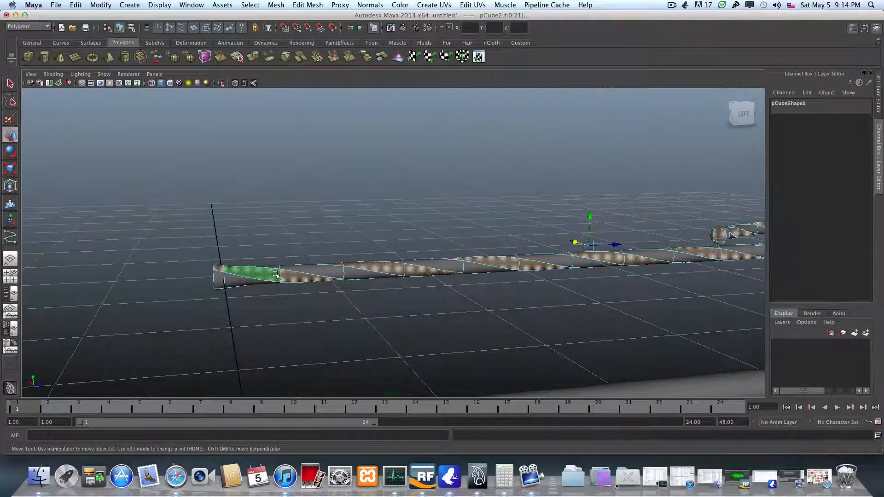
Assign a new Phong material to the selected spiral strip, set its color to red, and clear the selection
{"action": "right_click", "coordinate": [276, 275]}
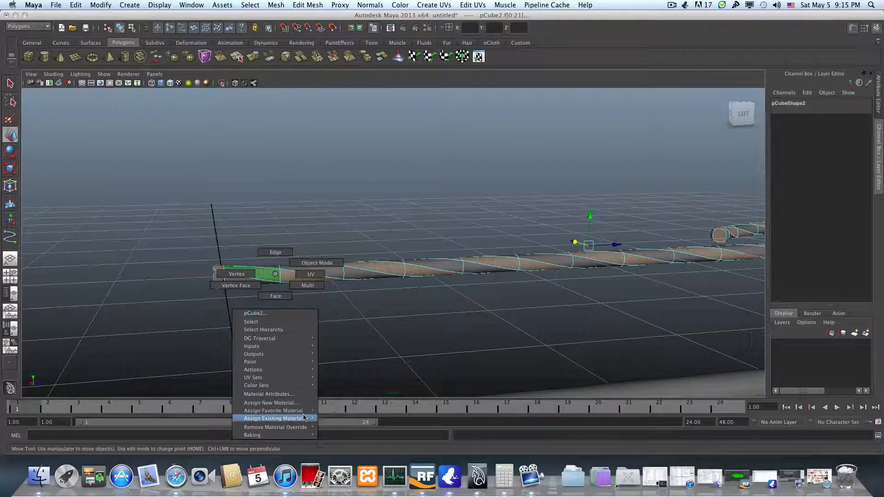
{"action": "mouse_move", "coordinate": [296, 413]}
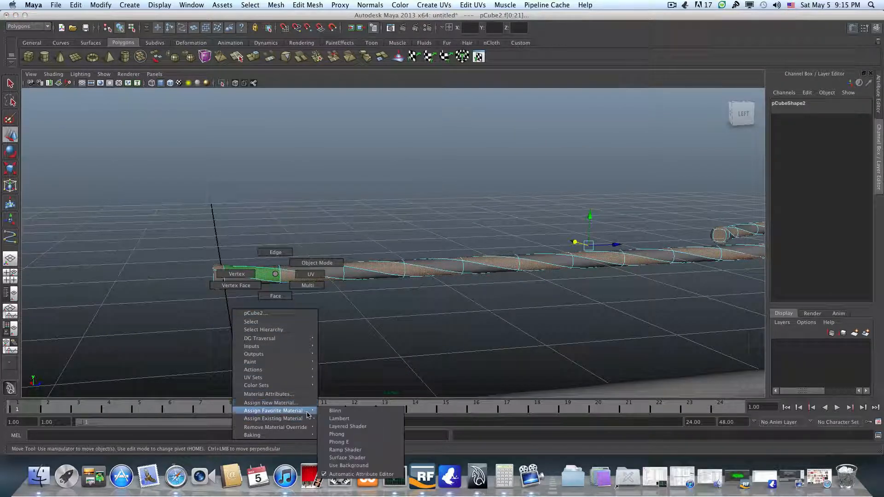
{"action": "left_click", "coordinate": [337, 435]}
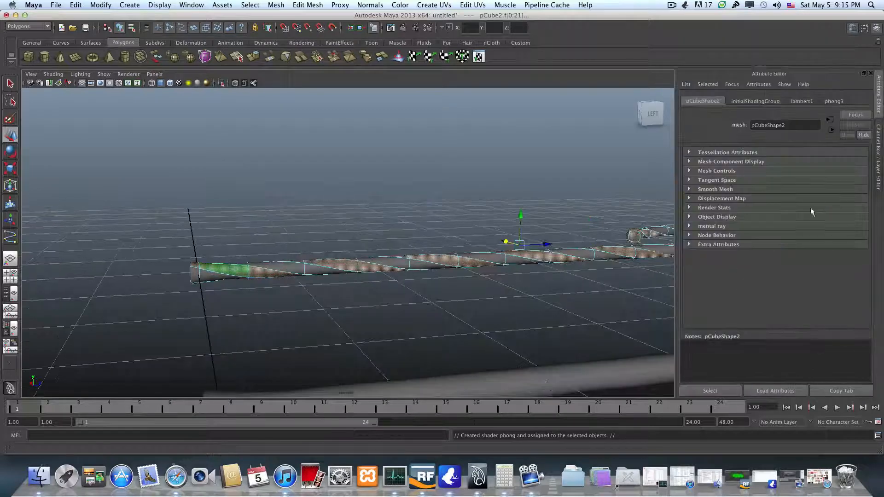
{"action": "left_click", "coordinate": [835, 101]}
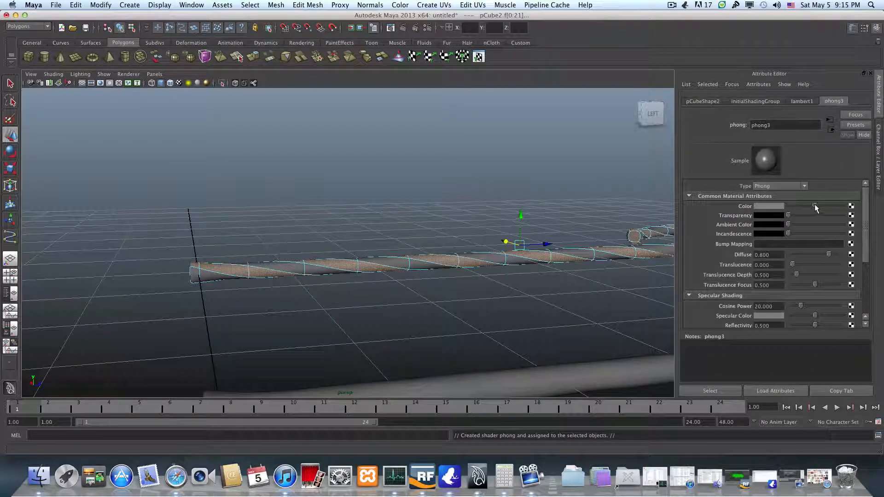
{"action": "left_click", "coordinate": [778, 207]}
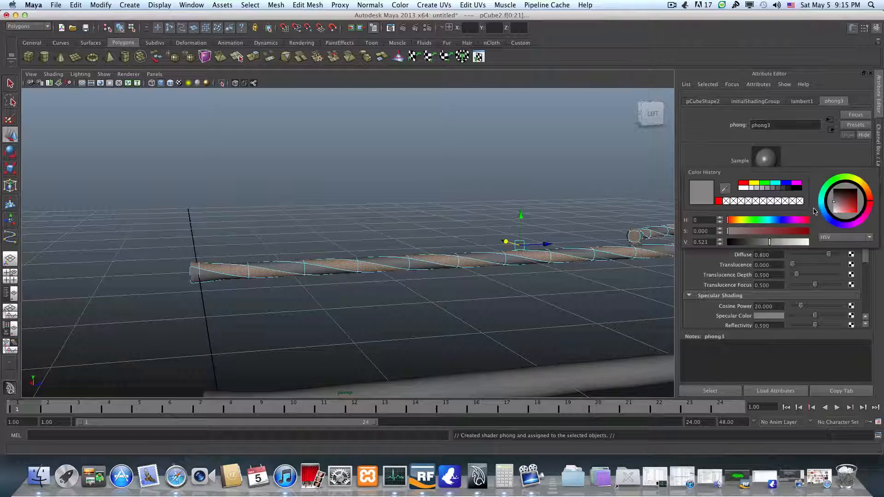
{"action": "left_click", "coordinate": [719, 201]}
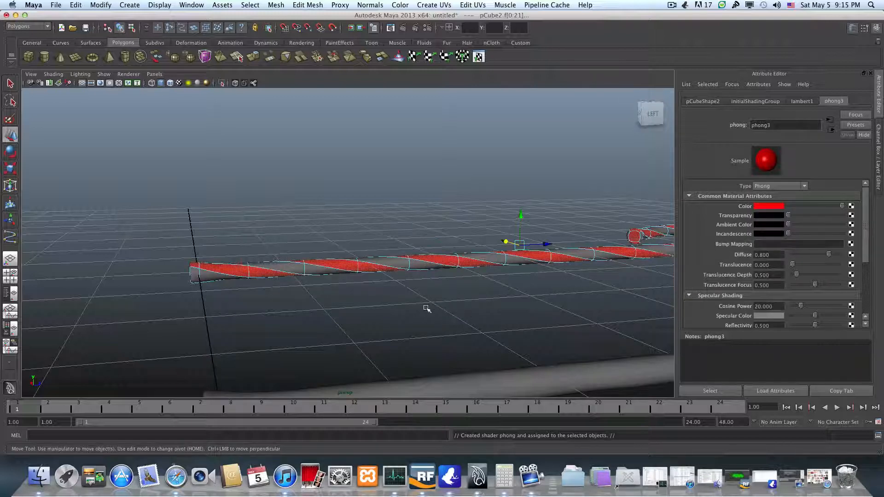
{"action": "left_click", "coordinate": [366, 327]}
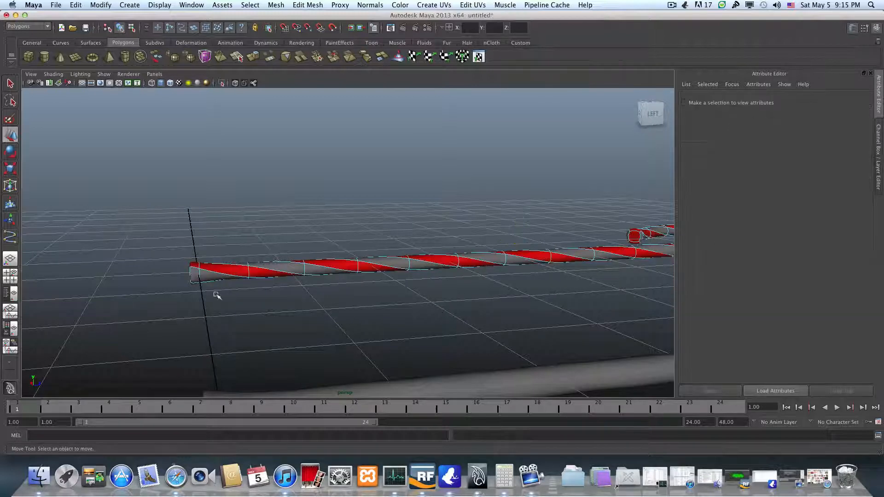
Select the uncolored gray spiral strip of faces between the red stripes, starting from the cane's straight end
{"action": "middle_click_drag", "start_coordinate": [218, 296], "coordinate": [318, 271], "text": "alt"}
{"action": "scroll", "coordinate": [260, 276], "scroll_direction": "up", "scroll_amount": 6}
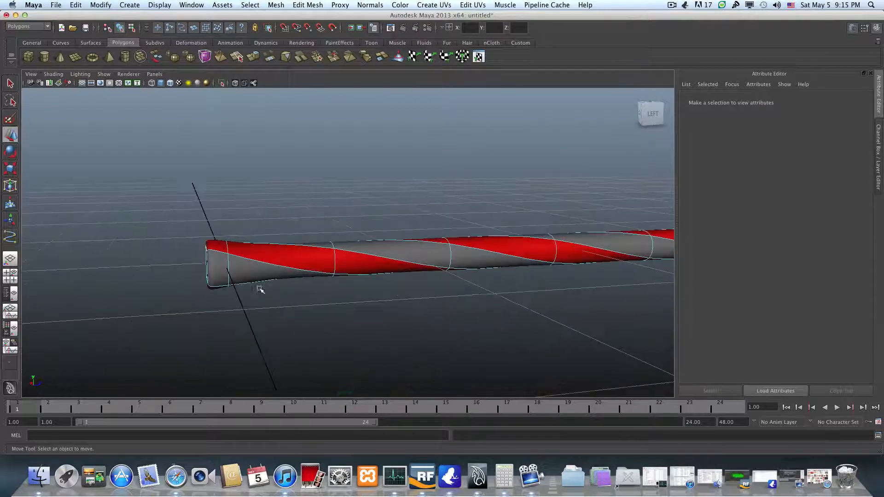
{"action": "left_click", "coordinate": [213, 268]}
{"action": "double_click", "coordinate": [266, 275], "text": "shift"}
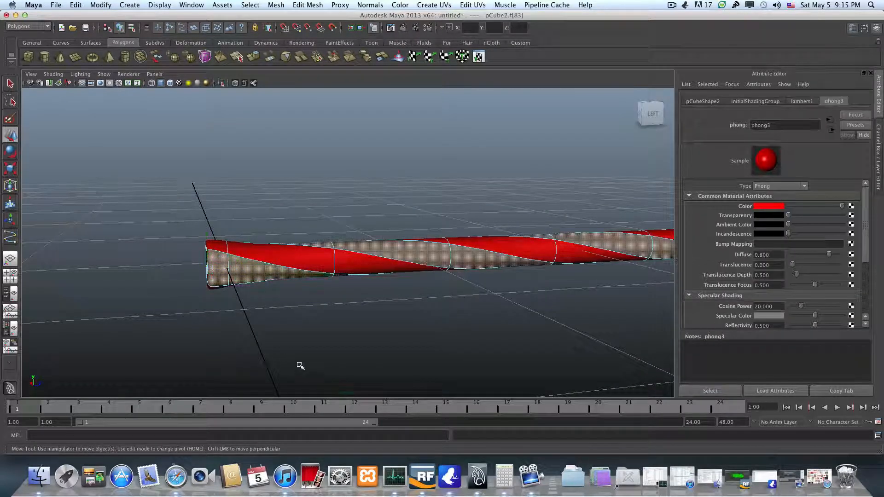
Assign a new Phong material to the selected gray strip and set its color to pure white
{"action": "right_click", "coordinate": [230, 272]}
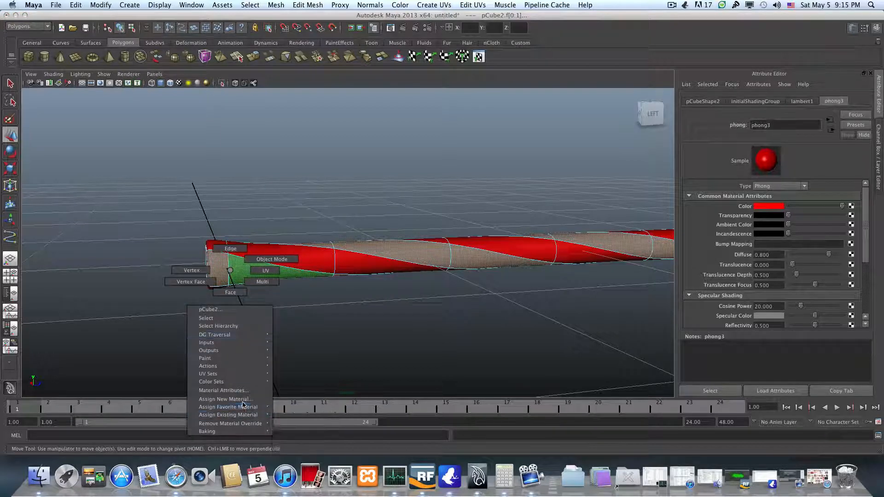
{"action": "mouse_move", "coordinate": [245, 409]}
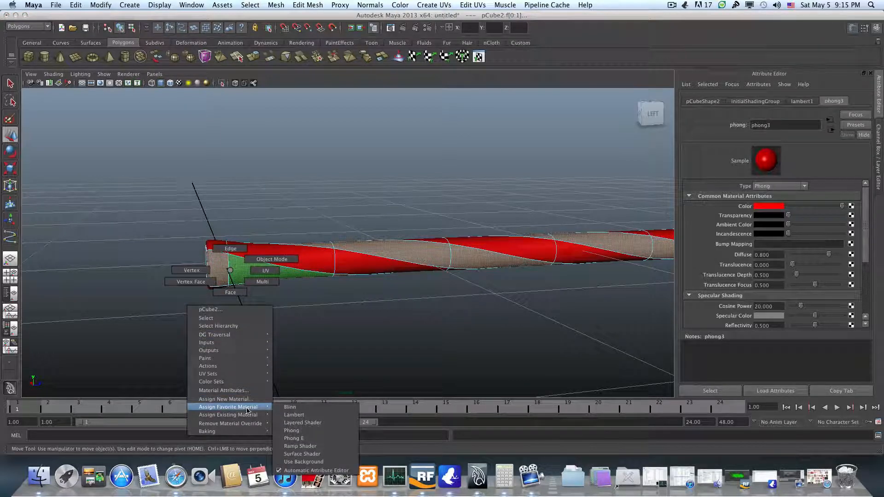
{"action": "left_click", "coordinate": [295, 430]}
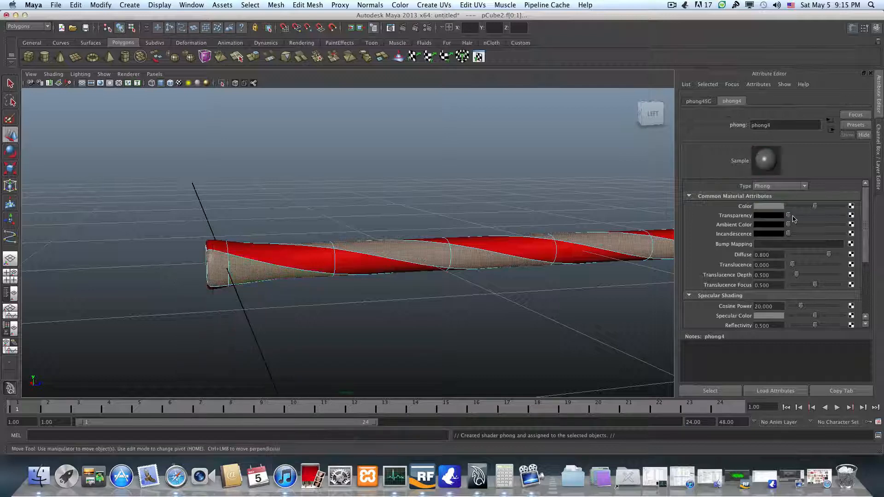
{"action": "left_click_drag", "start_coordinate": [814, 208], "coordinate": [860, 214]}
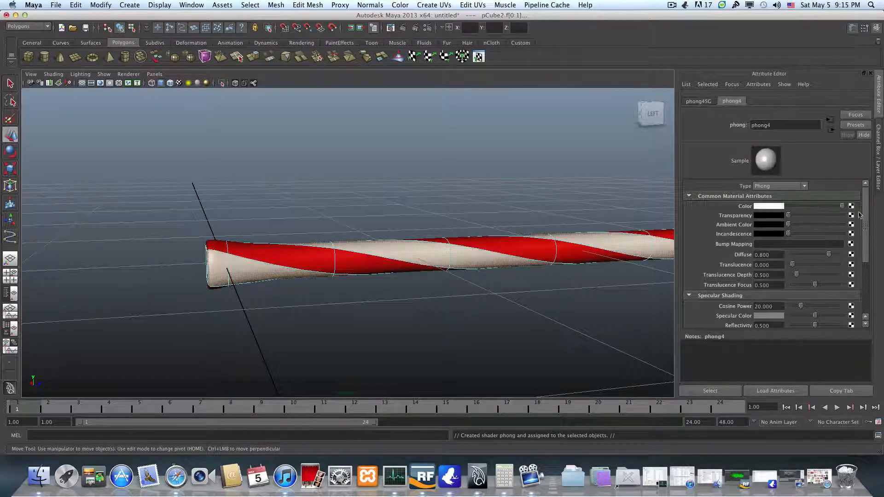
Examine the red and white striped cane beside the plain one from several angles, including the hook and both ends
{"action": "scroll", "coordinate": [394, 322], "scroll_direction": "down", "scroll_amount": 10}
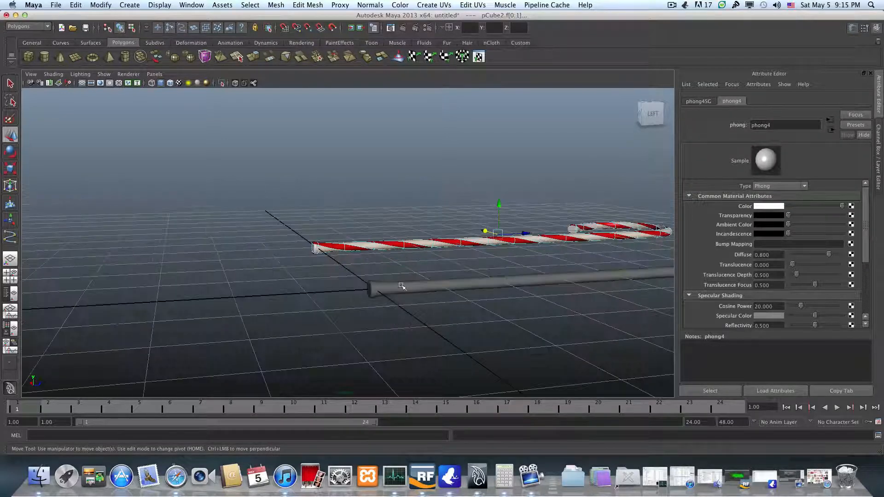
{"action": "left_click_drag", "start_coordinate": [405, 289], "coordinate": [470, 279], "text": "alt"}
{"action": "middle_click_drag", "start_coordinate": [418, 267], "coordinate": [462, 340], "text": "alt"}
{"action": "left_click_drag", "start_coordinate": [446, 258], "coordinate": [436, 318], "text": "alt"}
{"action": "middle_click_drag", "start_coordinate": [404, 200], "coordinate": [475, 356], "text": "alt"}
{"action": "scroll", "coordinate": [457, 276], "scroll_direction": "down", "scroll_amount": 5}
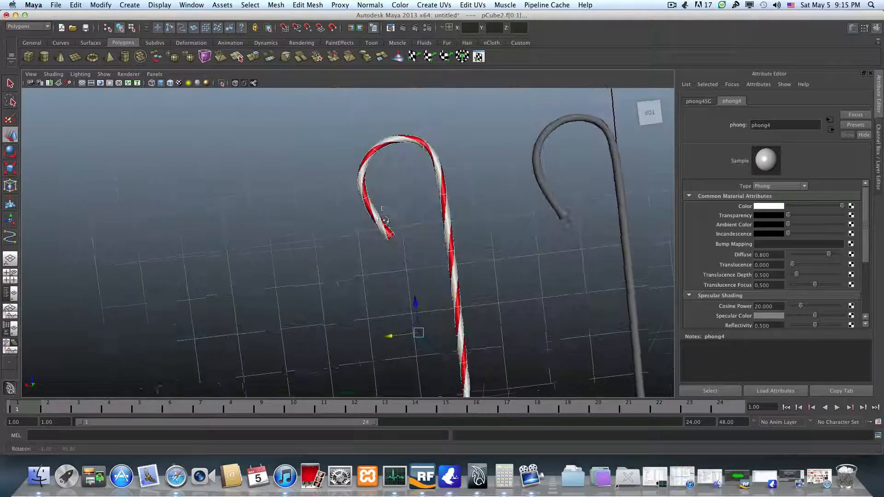
{"action": "left_click_drag", "start_coordinate": [438, 271], "coordinate": [365, 253], "text": "alt"}
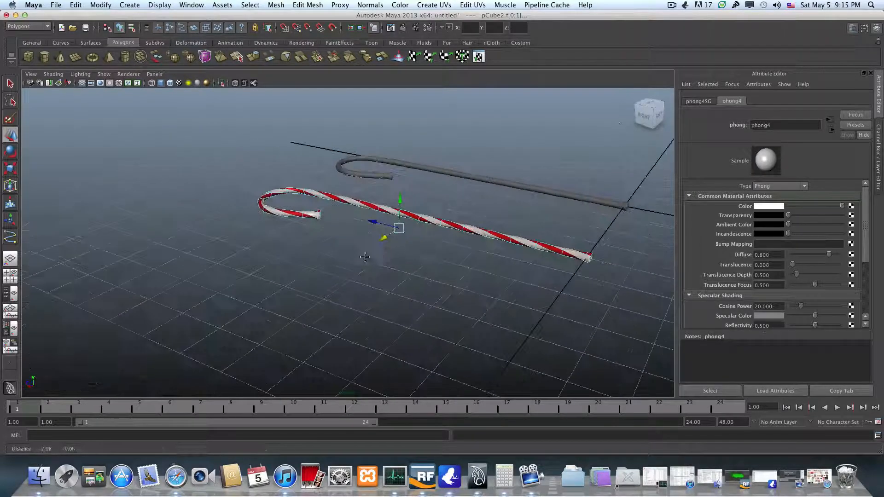
{"action": "mouse_move", "coordinate": [365, 253]}
{"action": "right_mouse_down", "text": "alt"}
{"action": "mouse_move", "coordinate": [320, 256]}
{"action": "mouse_move", "coordinate": [378, 245]}
{"action": "right_mouse_up", "text": "alt"}
{"action": "left_click_drag", "start_coordinate": [377, 244], "coordinate": [328, 310], "text": "alt"}
{"action": "left_click_drag", "start_coordinate": [487, 300], "coordinate": [278, 323], "text": "alt"}
{"action": "right_click_drag", "start_coordinate": [278, 323], "coordinate": [308, 342], "text": "alt"}
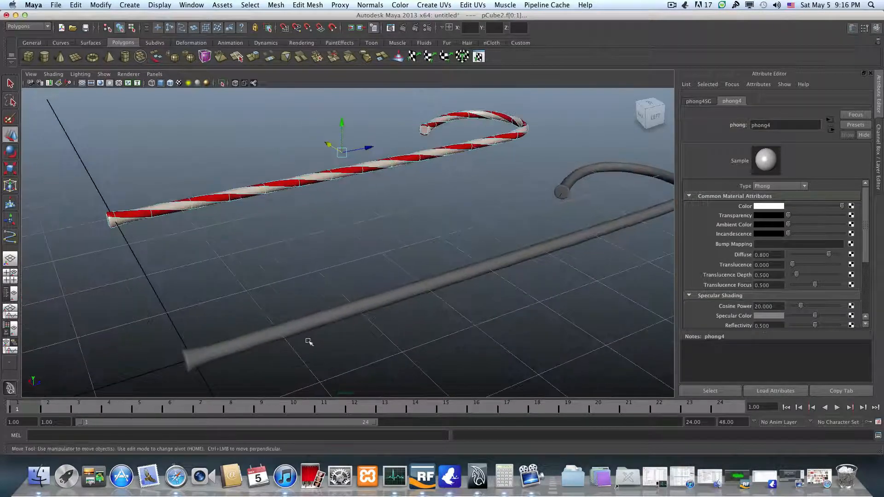
{"action": "left_click_drag", "start_coordinate": [167, 225], "coordinate": [369, 221], "text": "alt"}
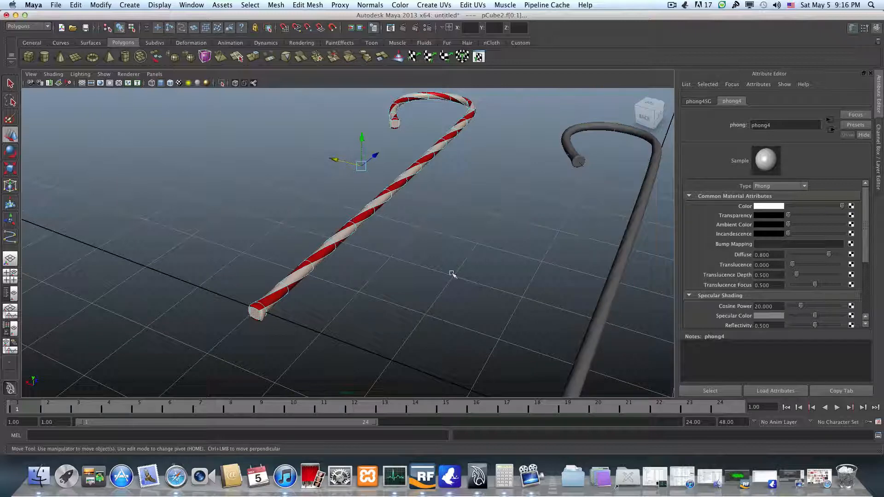
Select the original gray cane and show its transform values and construction history
{"action": "middle_click_drag", "start_coordinate": [452, 274], "coordinate": [400, 190], "text": "alt"}
{"action": "left_click", "coordinate": [475, 256]}
{"action": "middle_click_drag", "start_coordinate": [483, 295], "coordinate": [419, 328], "text": "alt"}
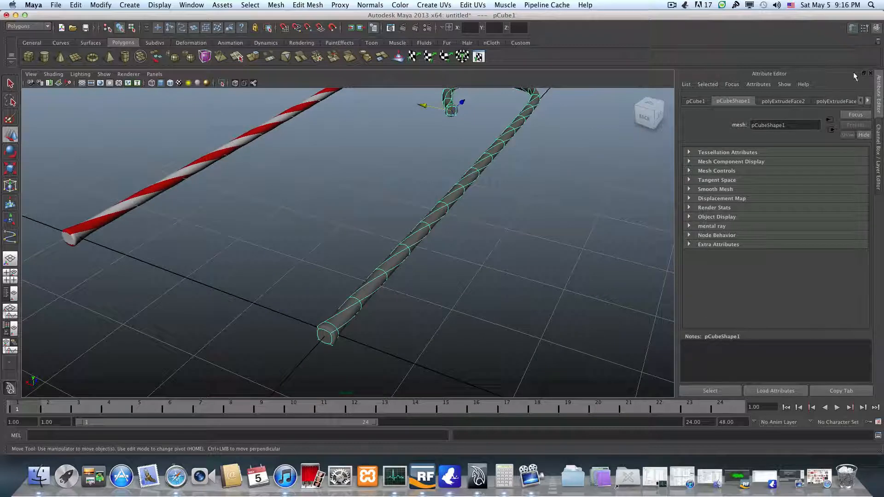
{"action": "left_click", "coordinate": [877, 30]}
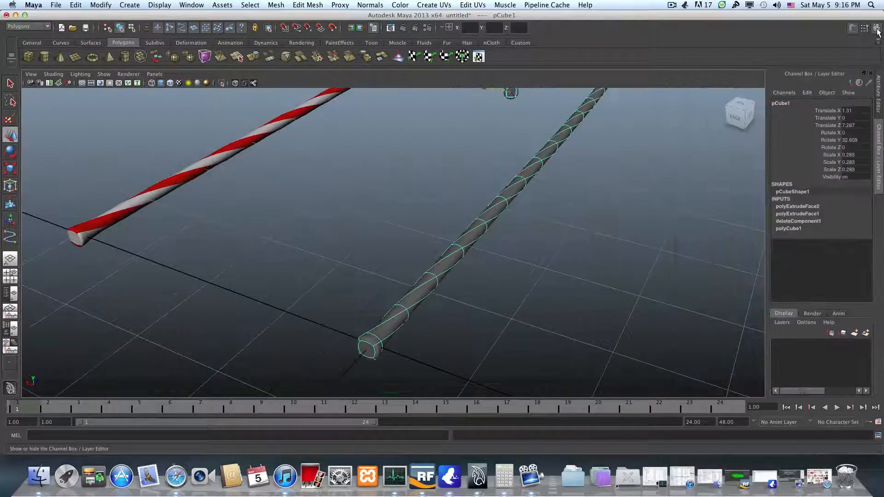
Switch to Calculator, add 360 to 1800 to work out the new twist amount, and return to Maya
{"action": "left_click", "coordinate": [504, 477]}
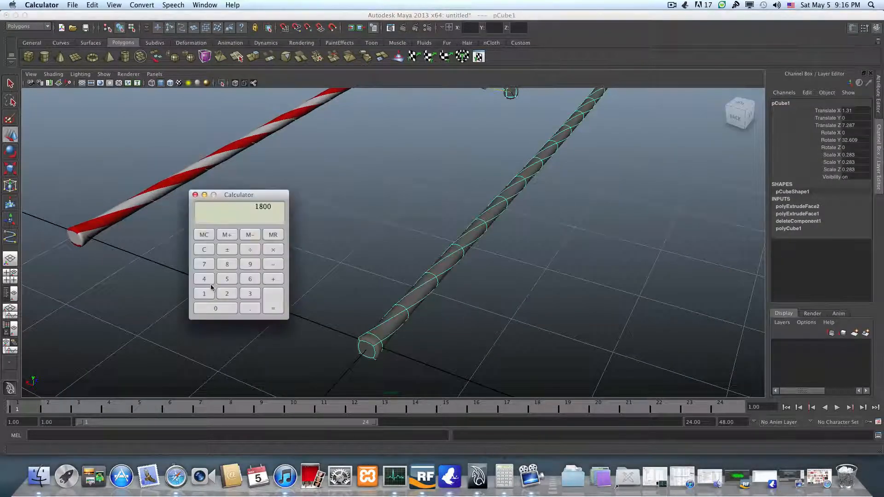
{"action": "left_click", "coordinate": [272, 279]}
{"action": "left_click", "coordinate": [250, 293]}
{"action": "left_click", "coordinate": [272, 311]}
{"action": "left_click", "coordinate": [878, 30]}
{"action": "left_click", "coordinate": [878, 29]}
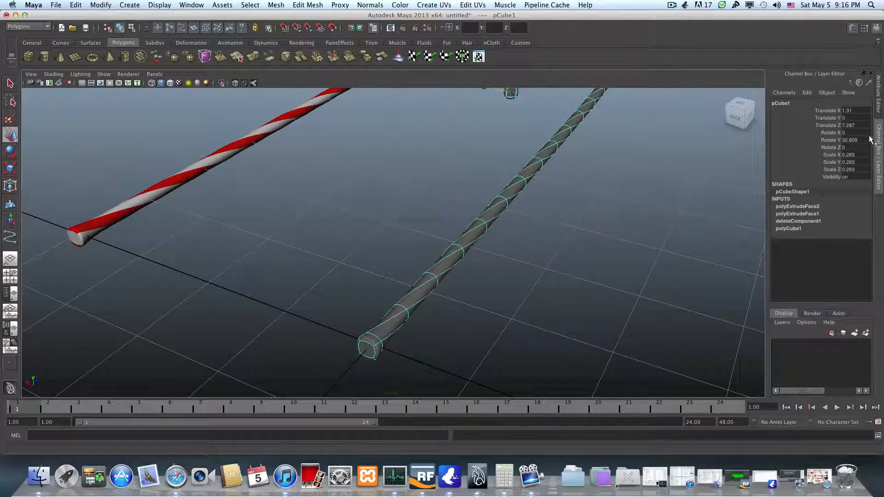
Set the Twist of the original cane's first face extrusion to 2160, rechecking the calculated figure in Calculator
{"action": "left_click", "coordinate": [800, 214]}
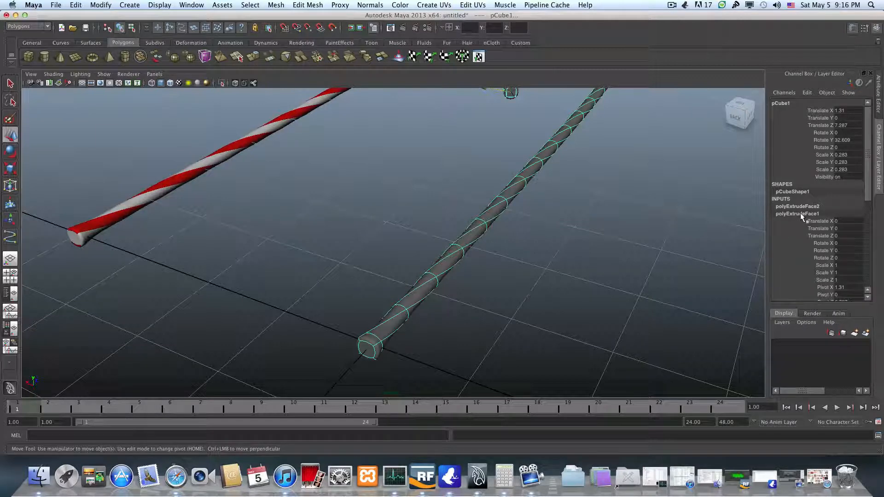
{"action": "scroll", "coordinate": [801, 213], "scroll_direction": "down", "scroll_amount": 5}
{"action": "scroll", "coordinate": [801, 215], "scroll_direction": "down", "scroll_amount": 4}
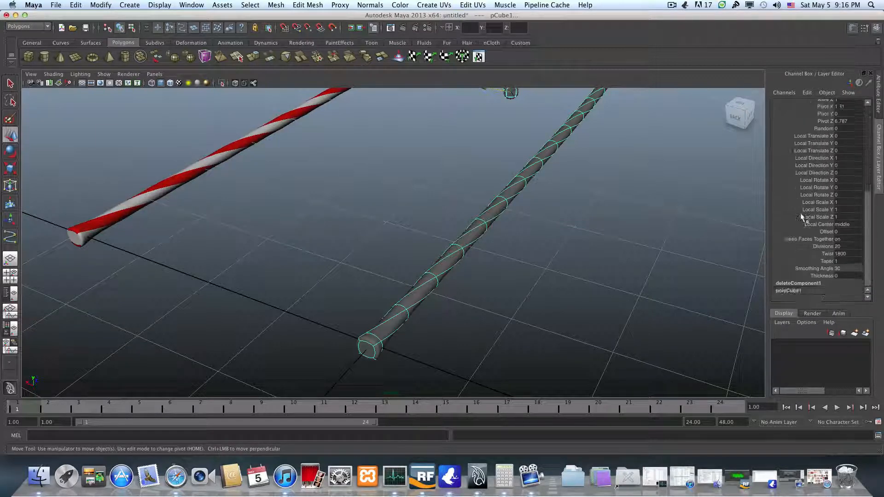
{"action": "double_click", "coordinate": [844, 269]}
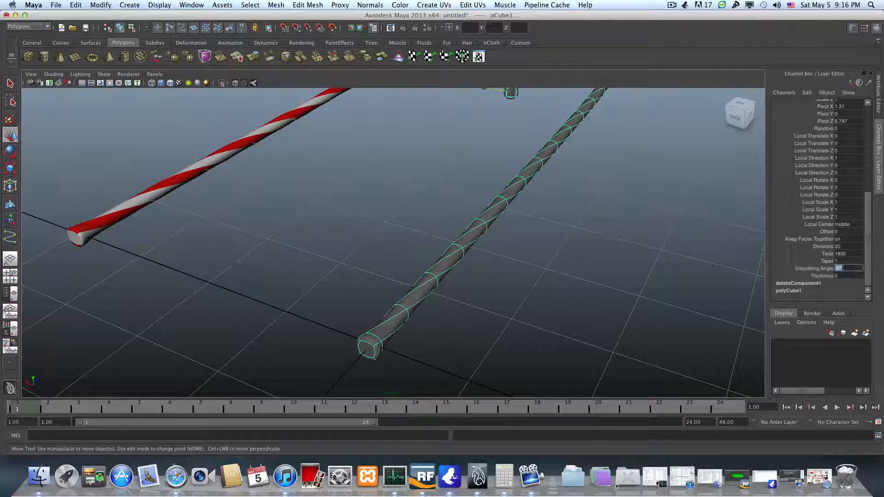
{"action": "double_click", "coordinate": [849, 254]}
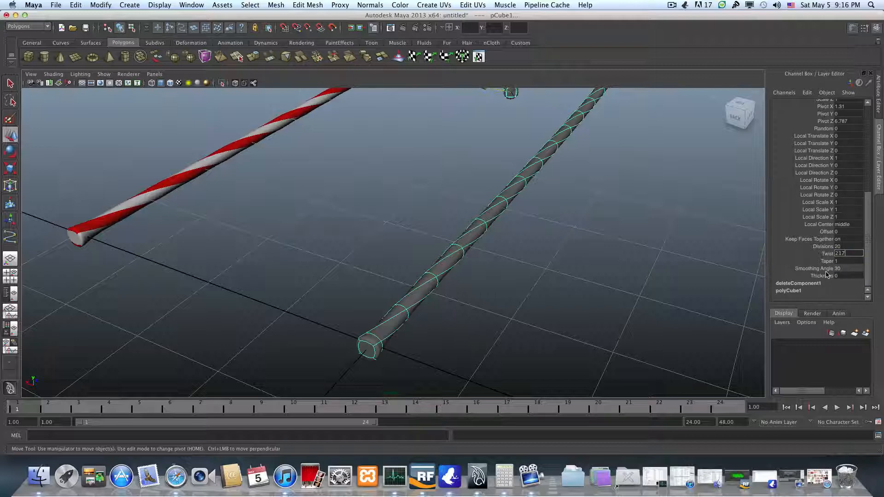
{"action": "left_click", "coordinate": [505, 478]}
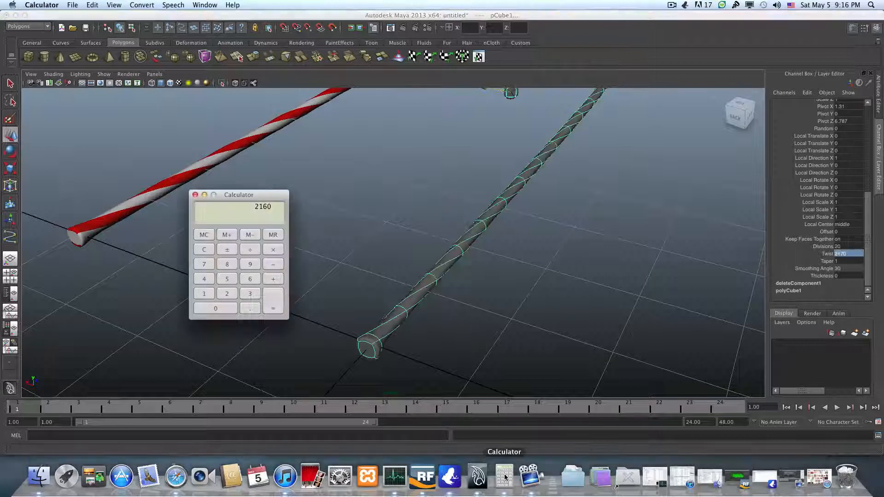
{"action": "double_click", "coordinate": [850, 254]}
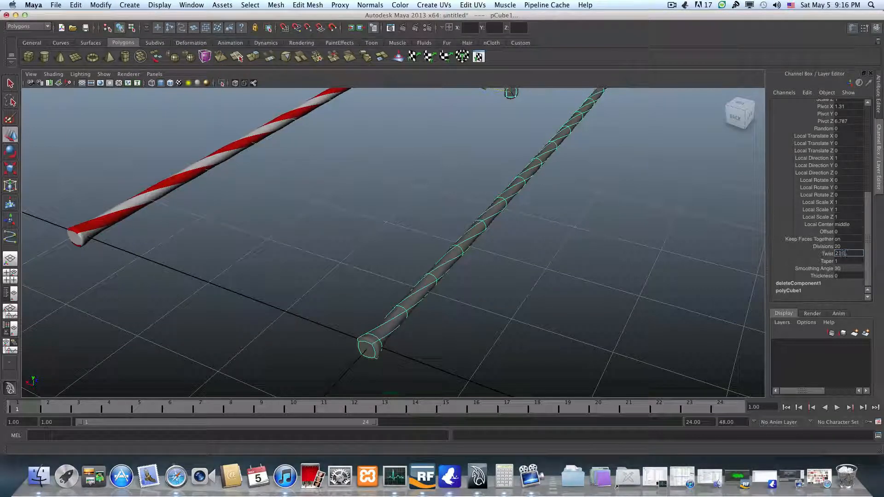
{"action": "type", "text": "2160"}
{"action": "key", "text": "Return"}
{"action": "scroll", "coordinate": [551, 291], "scroll_direction": "down", "scroll_amount": 5}
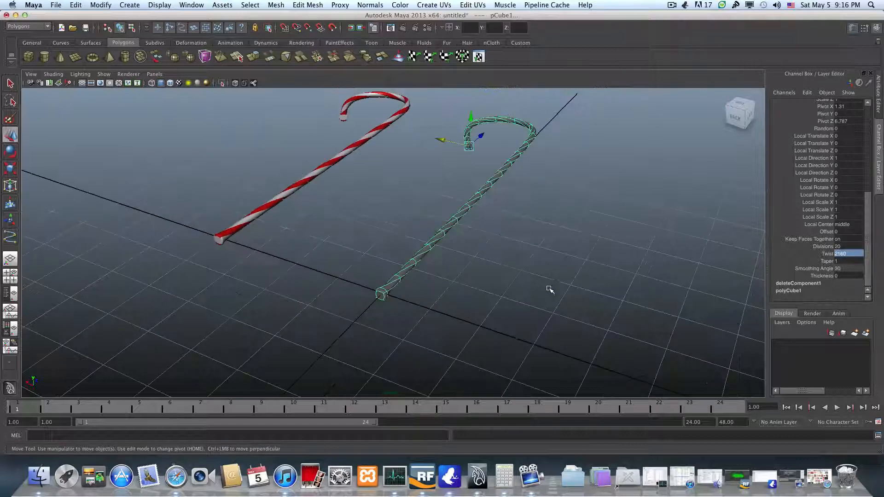
{"action": "left_click_drag", "start_coordinate": [543, 266], "coordinate": [354, 288], "text": "alt"}
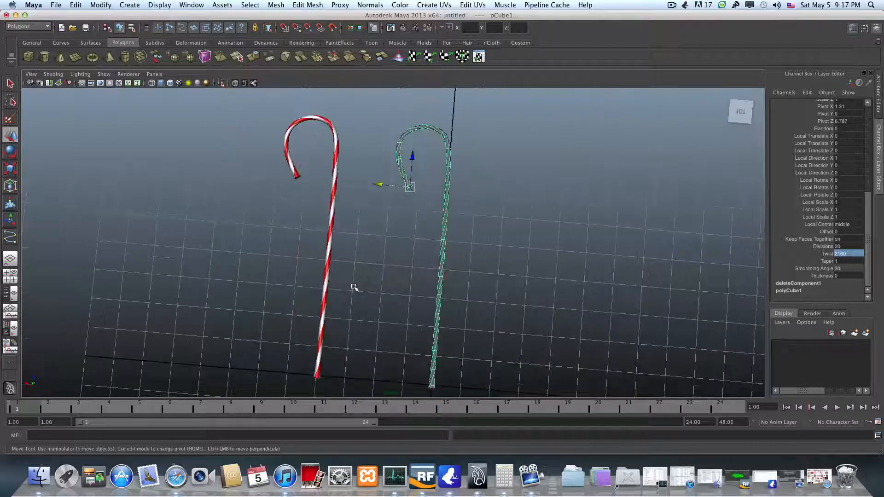